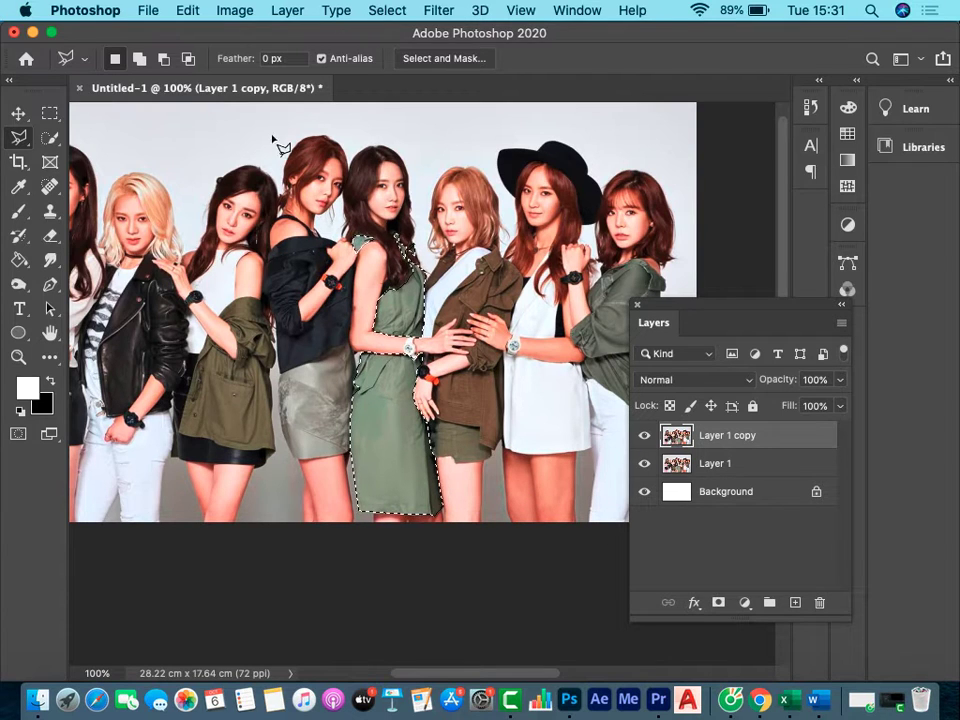
Copy the selected green dress to a new Layer 2, briefly viewing it alone before restoring the others.
left_click(270, 12)
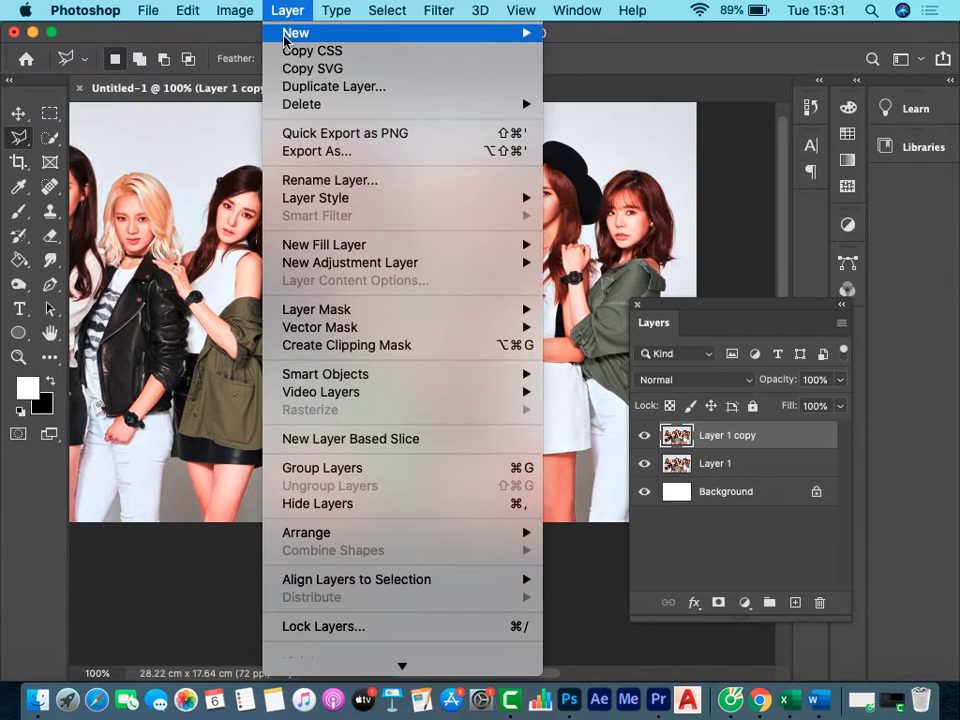
mouse_move(400, 33)
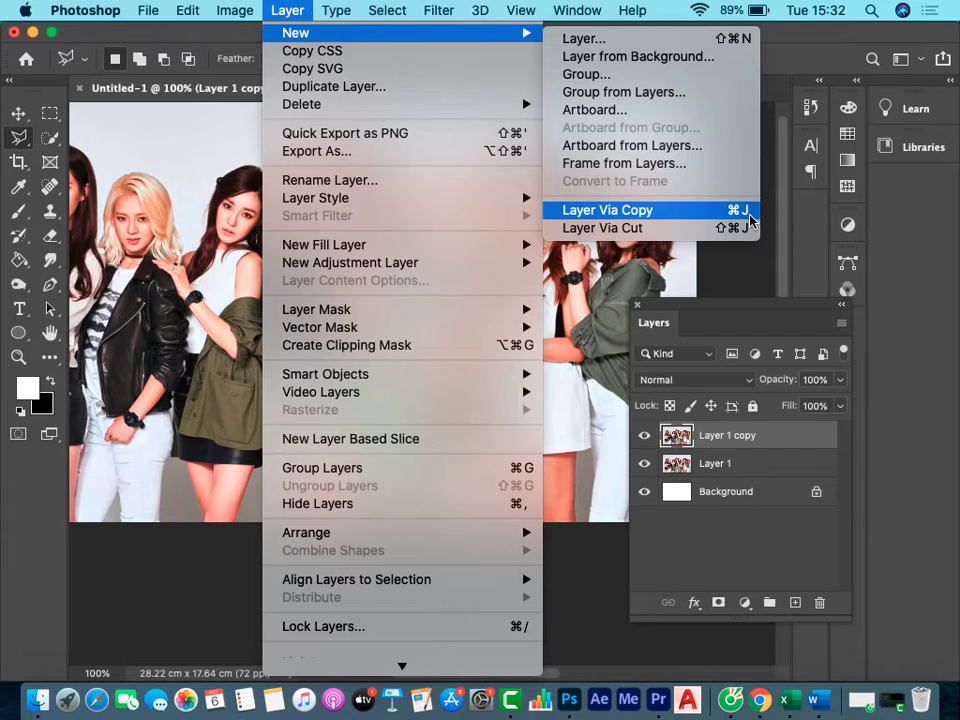
left_click(750, 214)
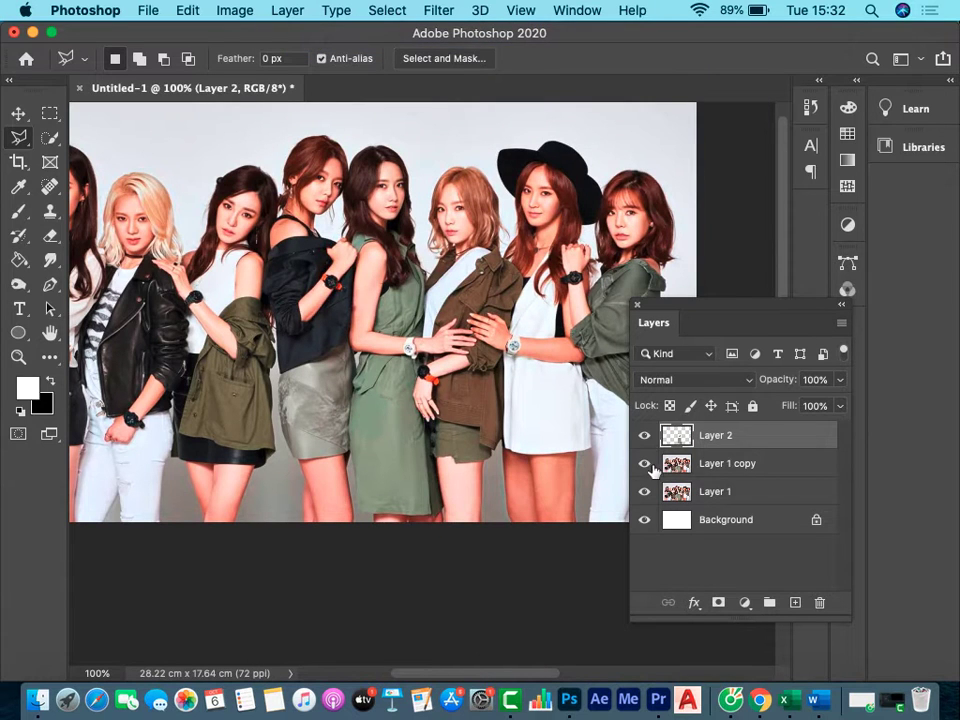
left_click_drag(645, 465, 637, 540)
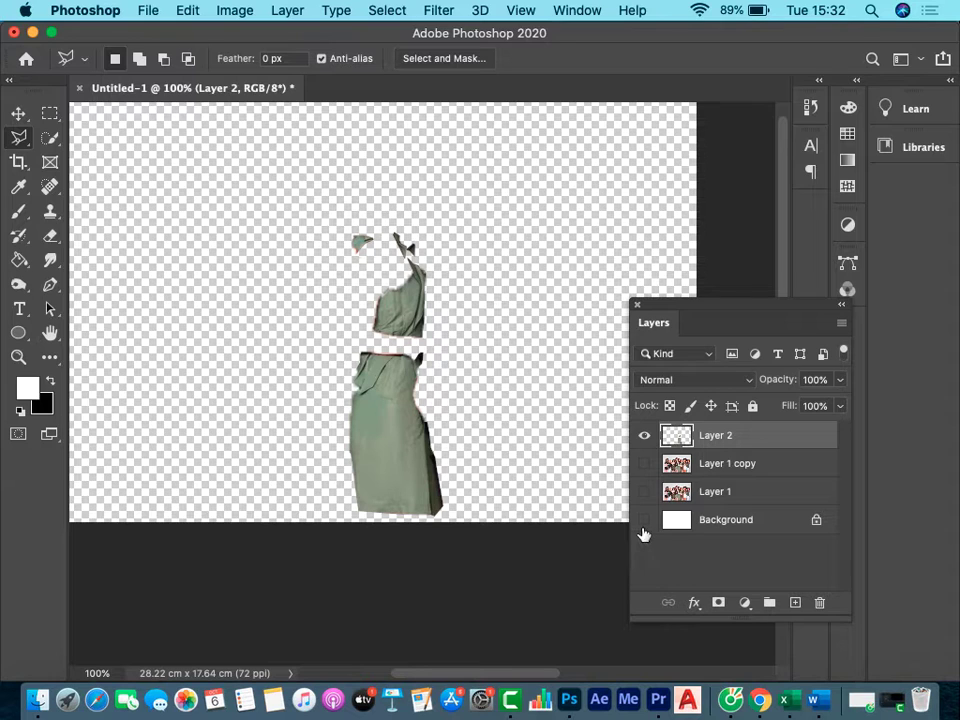
left_click_drag(645, 520, 643, 470)
Make Layer 1 copy visible again and bring up the Image > Adjustments list.
left_click(644, 465)
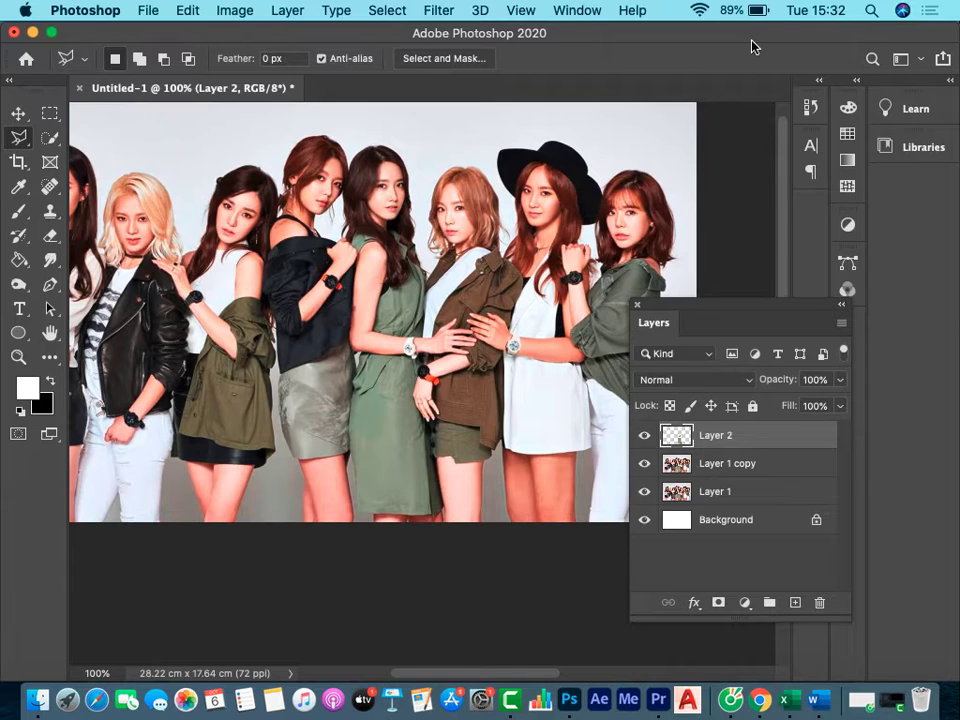
left_click(249, 10)
mouse_move(265, 62)
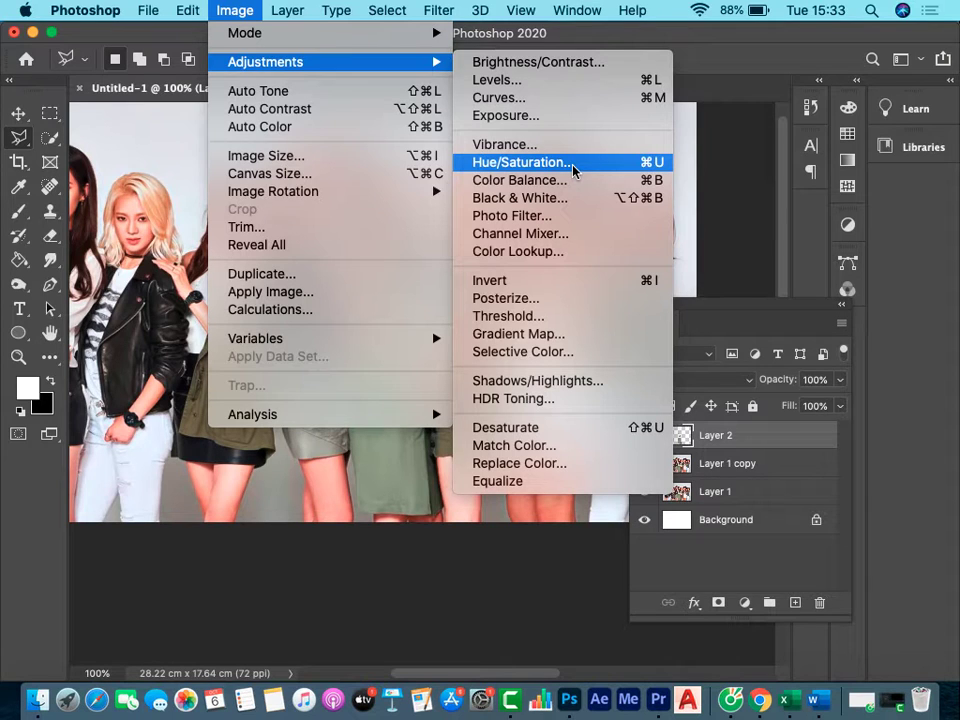
Start a Hue/Saturation adjustment on the dress with Colorize turned on.
left_click(650, 166)
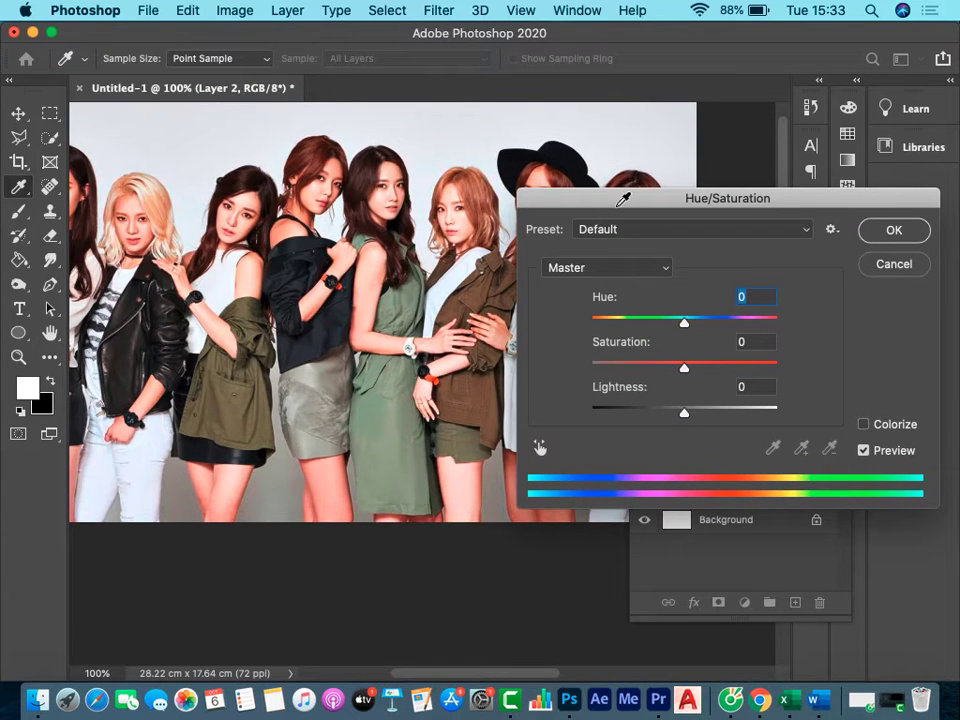
left_click_drag(623, 200, 643, 82)
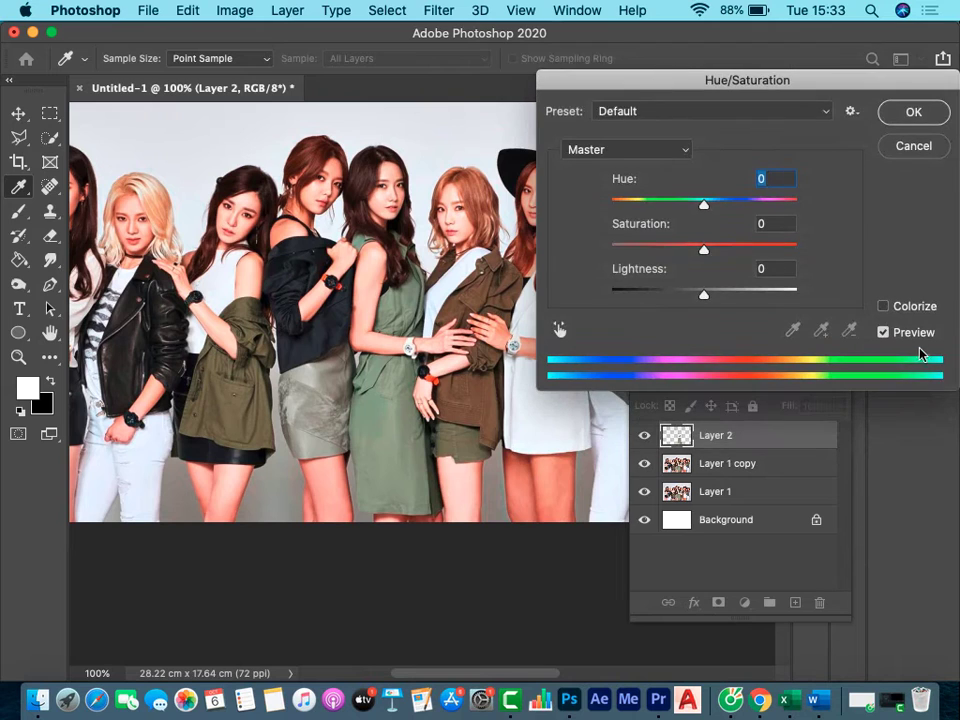
left_click(883, 306)
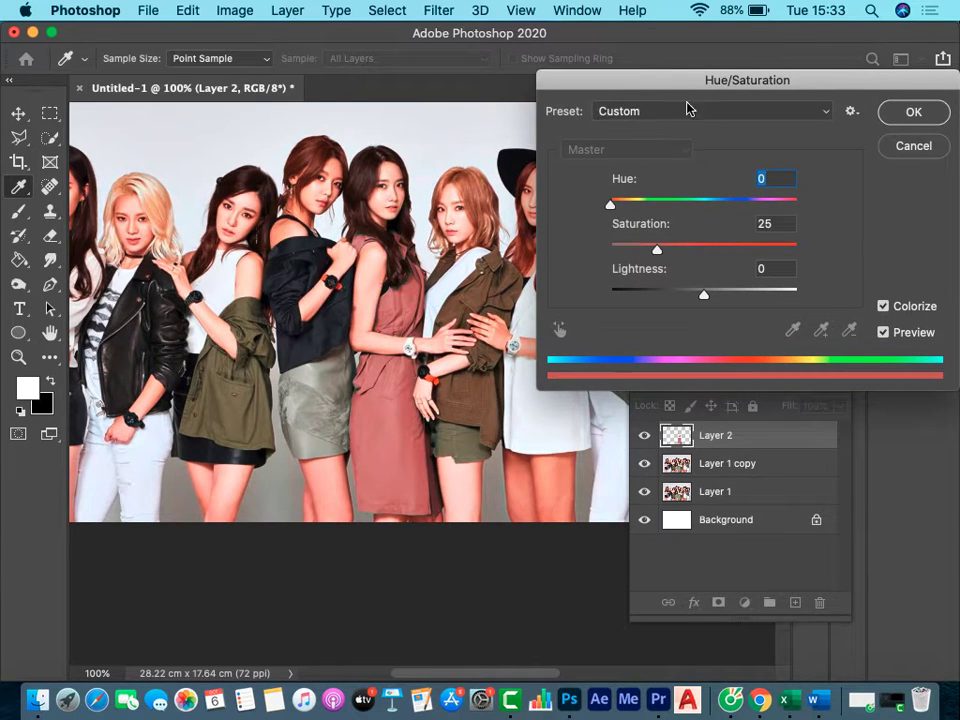
mouse_move(690, 86)
left_mouse_down()
mouse_move(607, 74)
mouse_move(753, 66)
left_mouse_up()
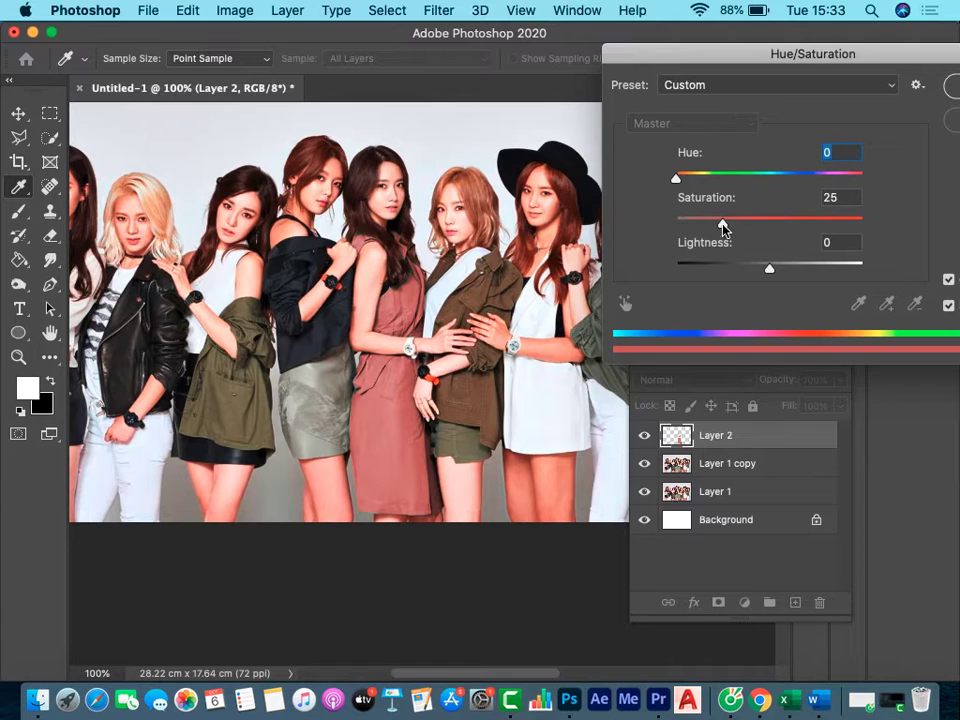
Preview the dress at saturation 67 in olive, teal, blue and purple hues, then lower saturation.
mouse_move(722, 222)
left_mouse_down()
mouse_move(802, 222)
mouse_move(749, 222)
left_mouse_up()
left_click_drag(677, 179, 720, 179)
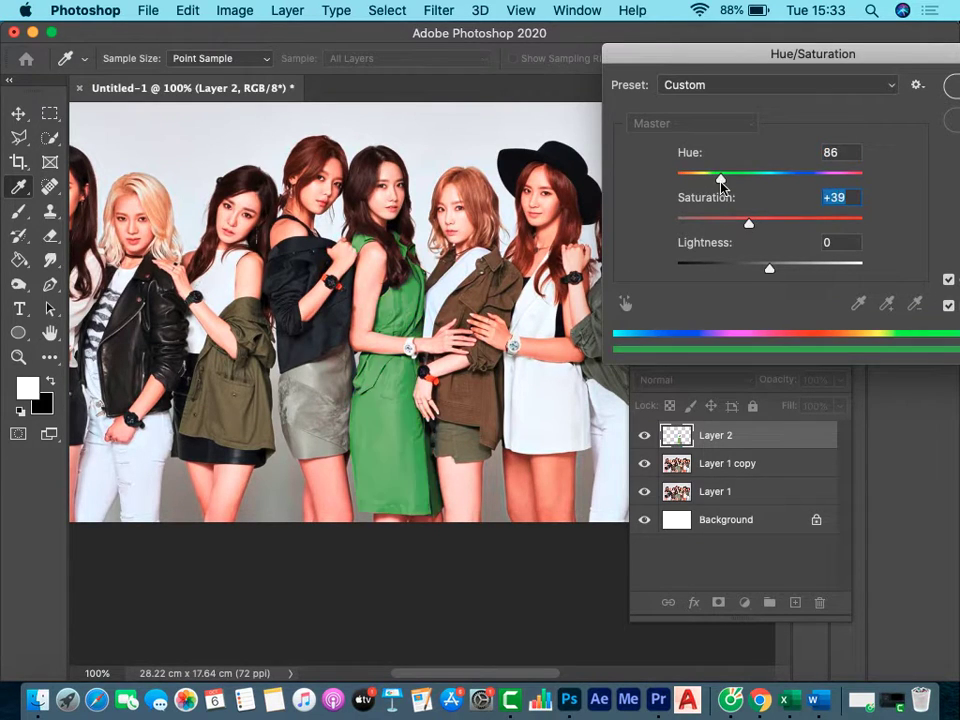
mouse_move(749, 222)
left_mouse_down()
mouse_move(759, 222)
mouse_move(744, 222)
left_mouse_up()
left_click_drag(721, 179, 782, 181)
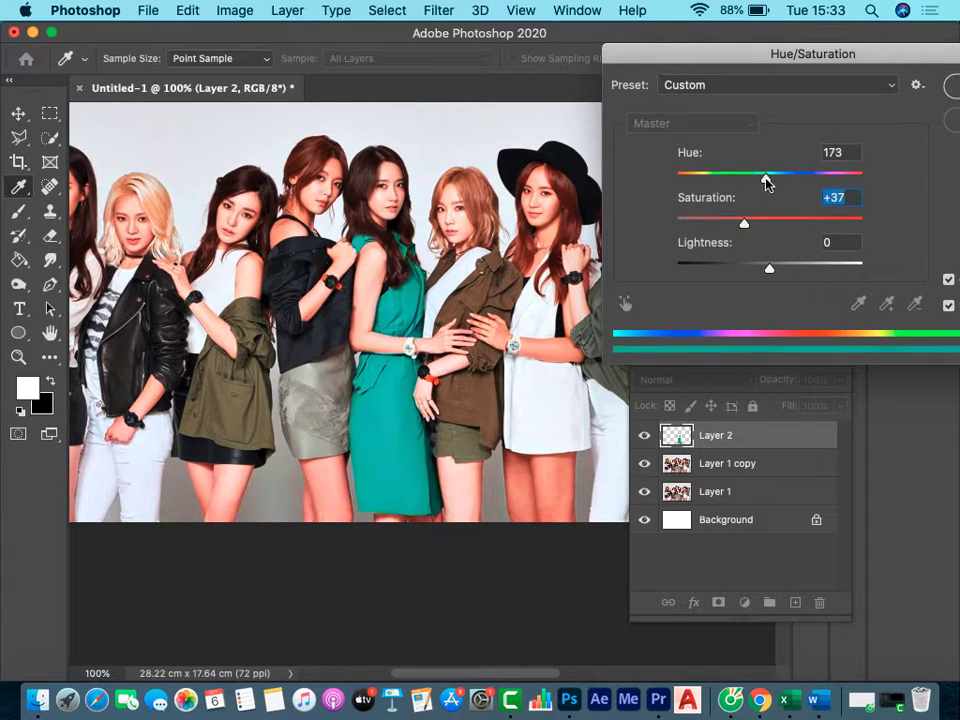
left_click(781, 183)
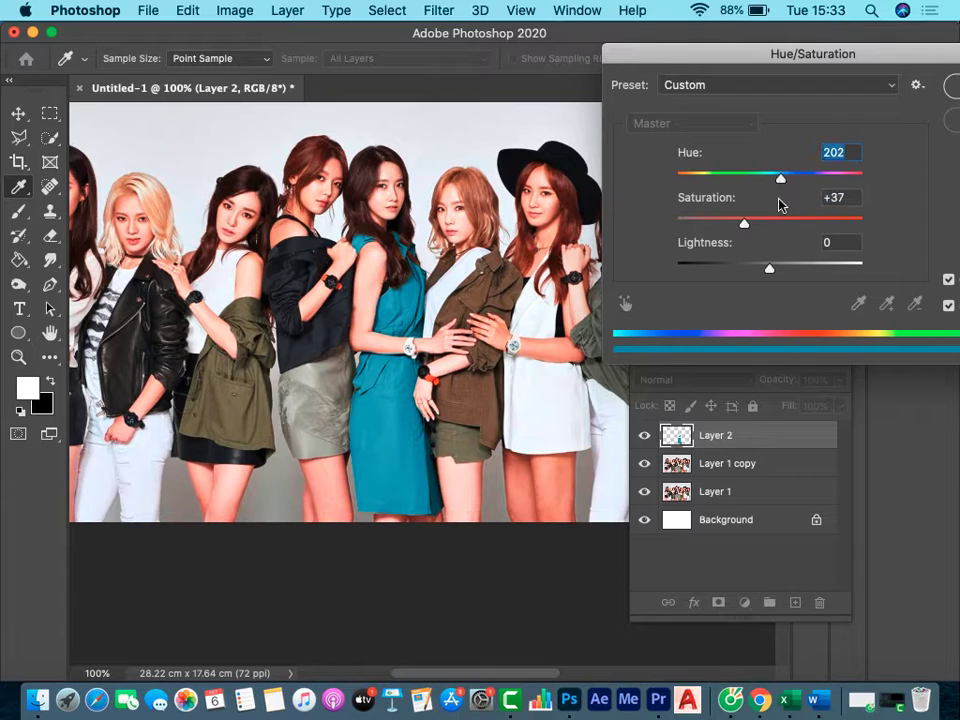
left_click_drag(783, 180, 793, 182)
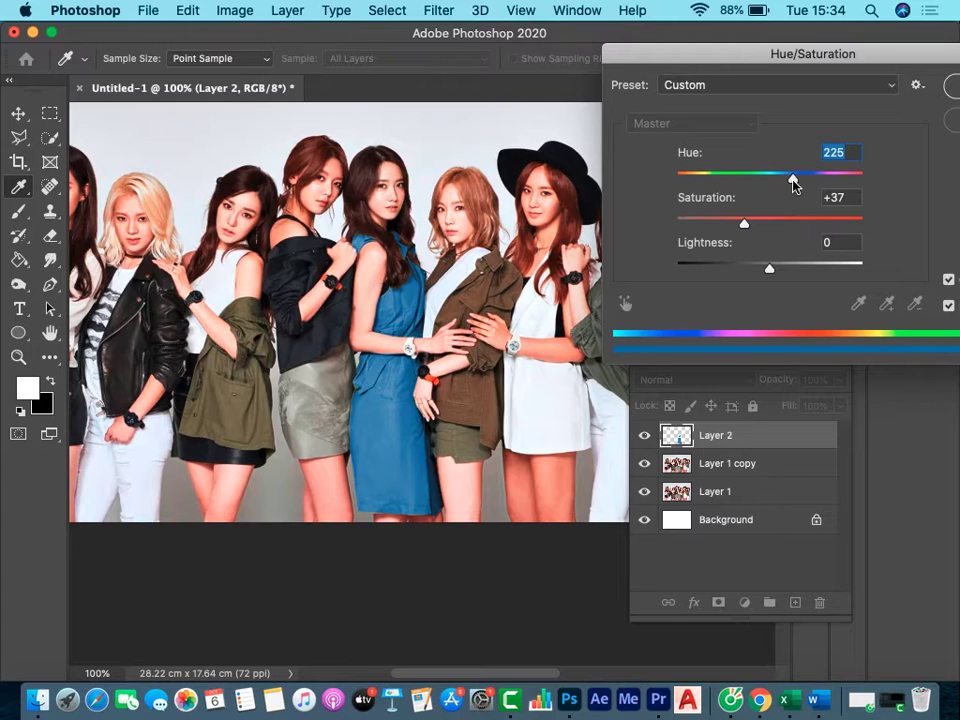
mouse_move(792, 179)
left_mouse_down()
mouse_move(853, 186)
mouse_move(848, 180)
left_mouse_up()
mouse_move(748, 230)
left_mouse_down()
mouse_move(718, 223)
mouse_move(726, 223)
left_mouse_up()
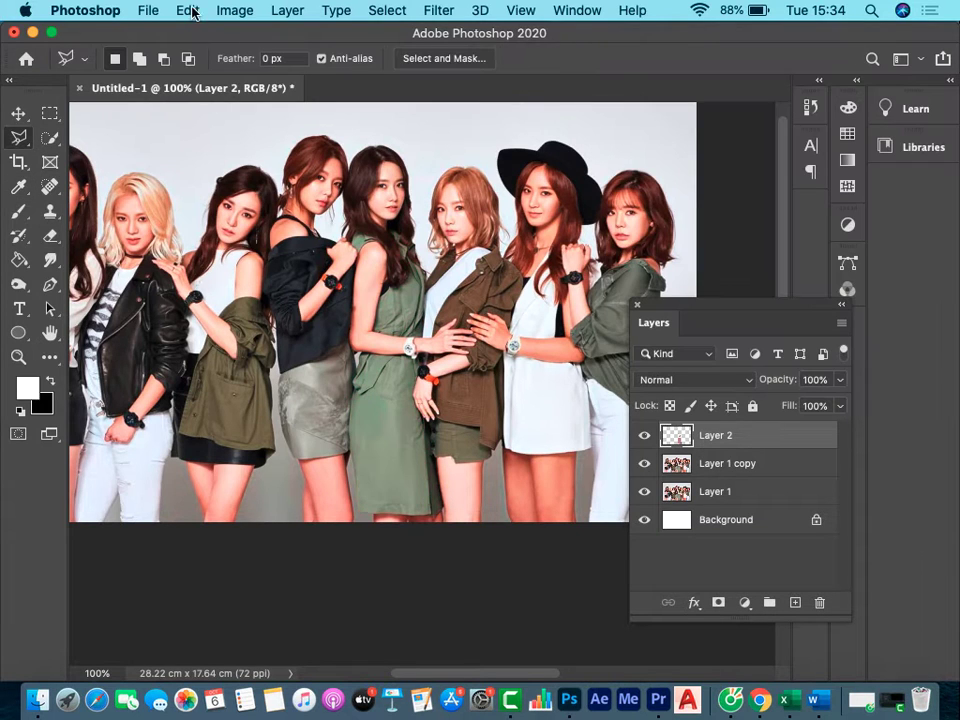
Apply a Color Balance with midtone levels -65, -19, +67 to the centre dress.
left_click(234, 10)
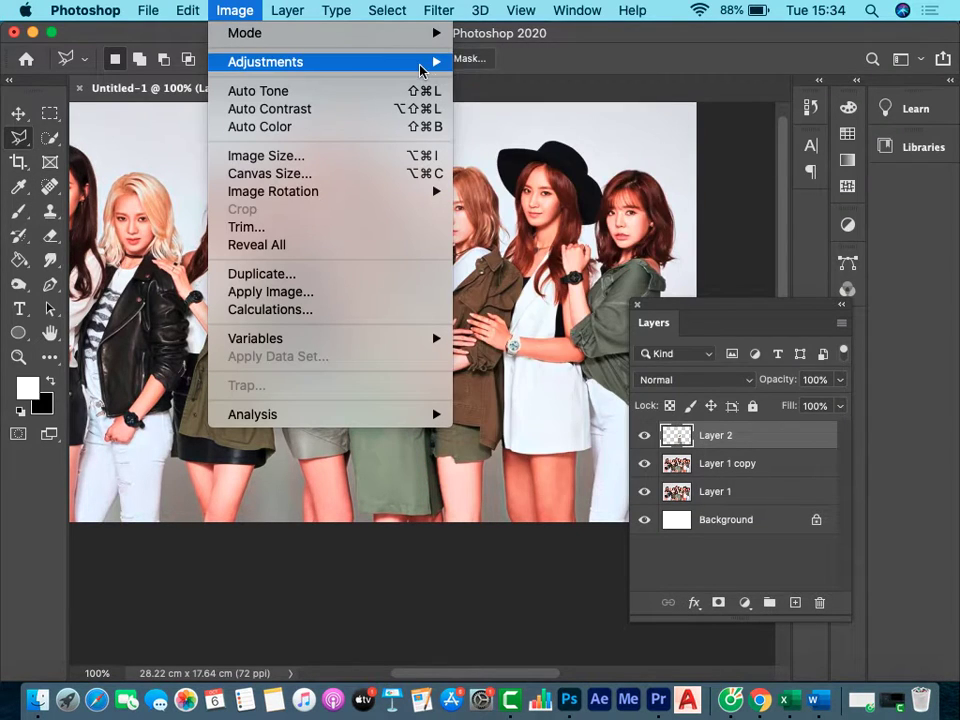
mouse_move(265, 62)
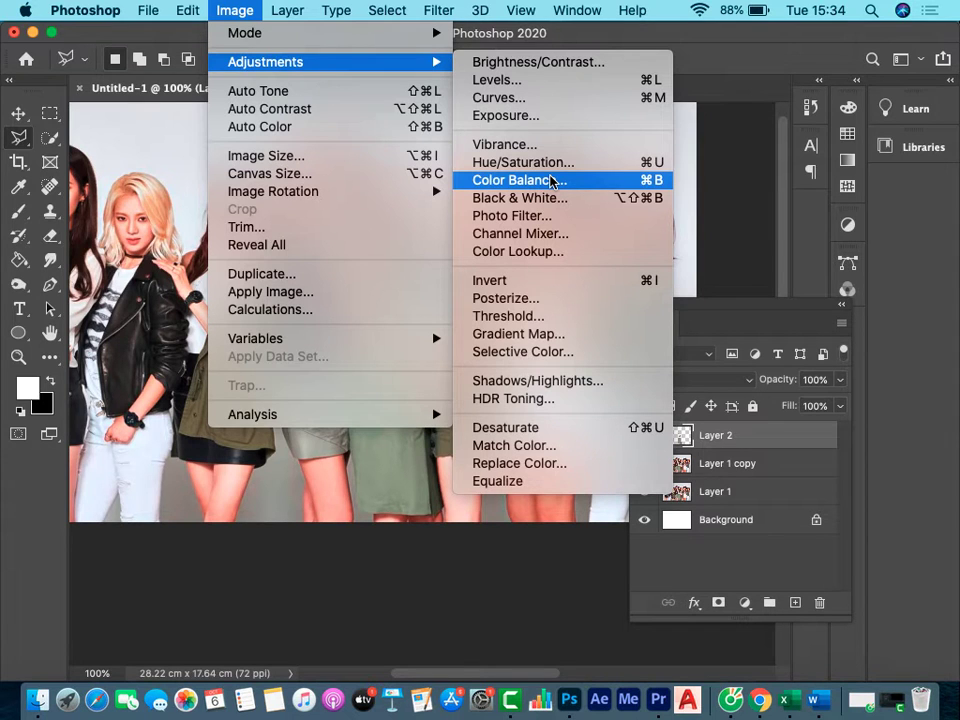
left_click(550, 180)
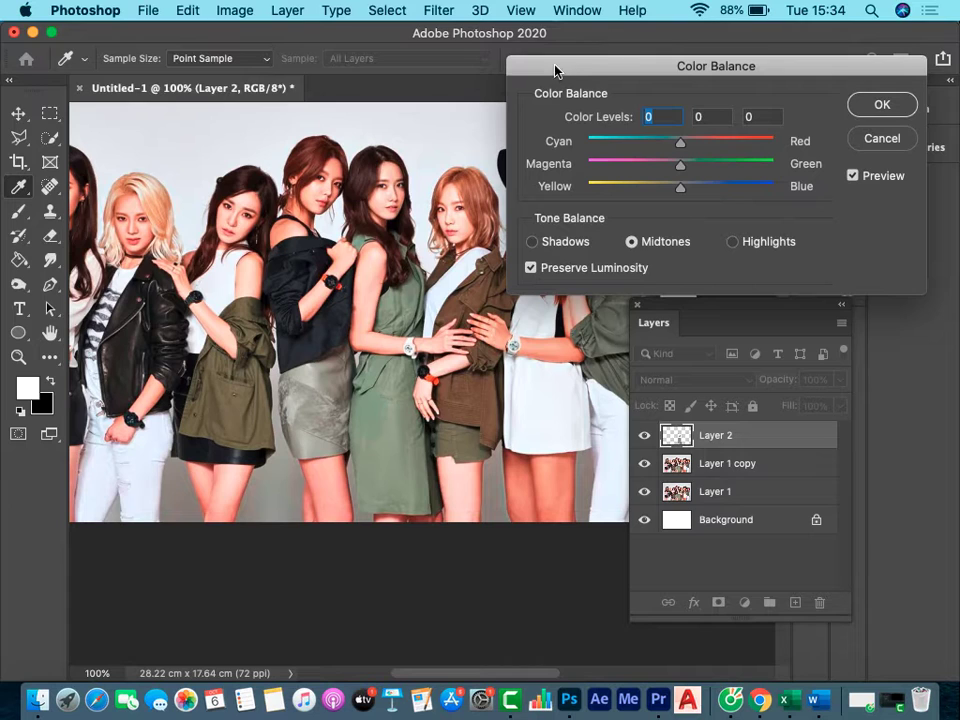
left_click_drag(553, 70, 586, 69)
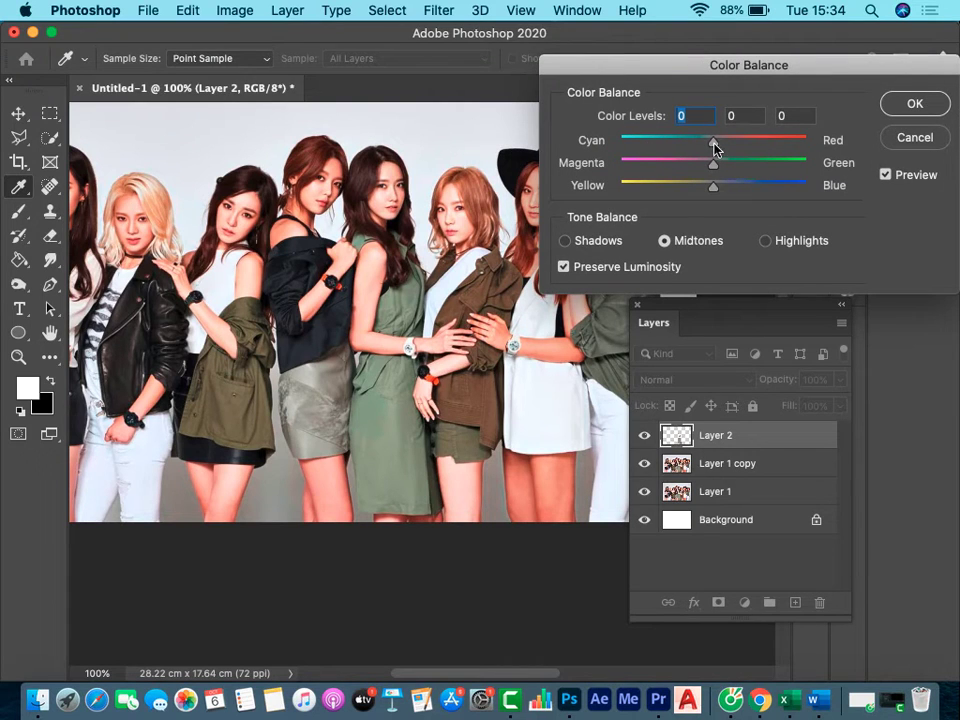
left_click_drag(713, 143, 644, 141)
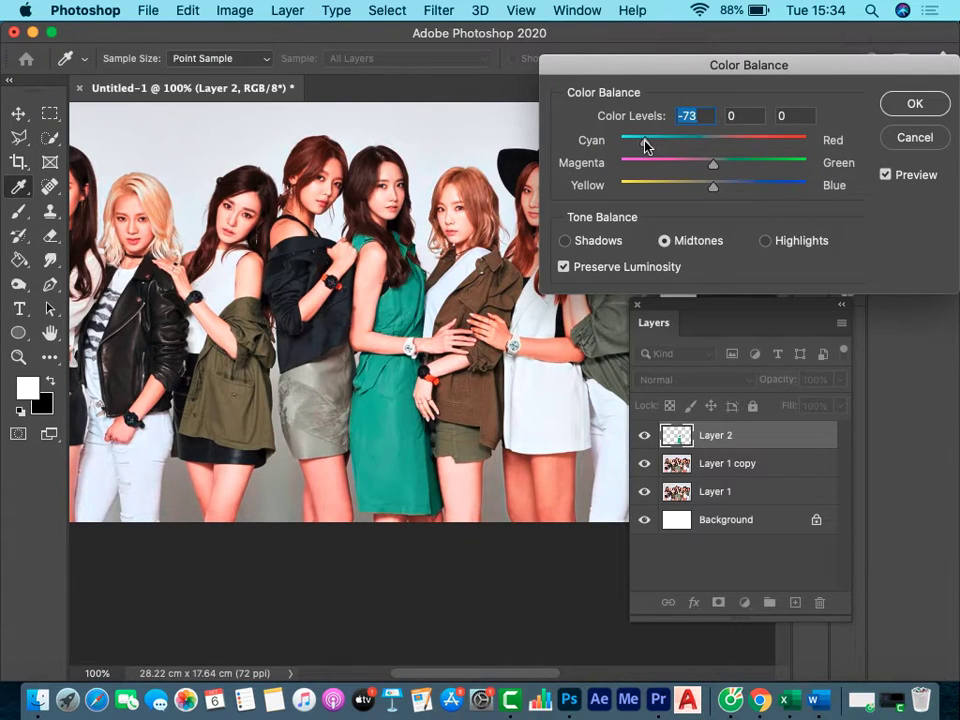
left_click_drag(713, 168, 800, 162)
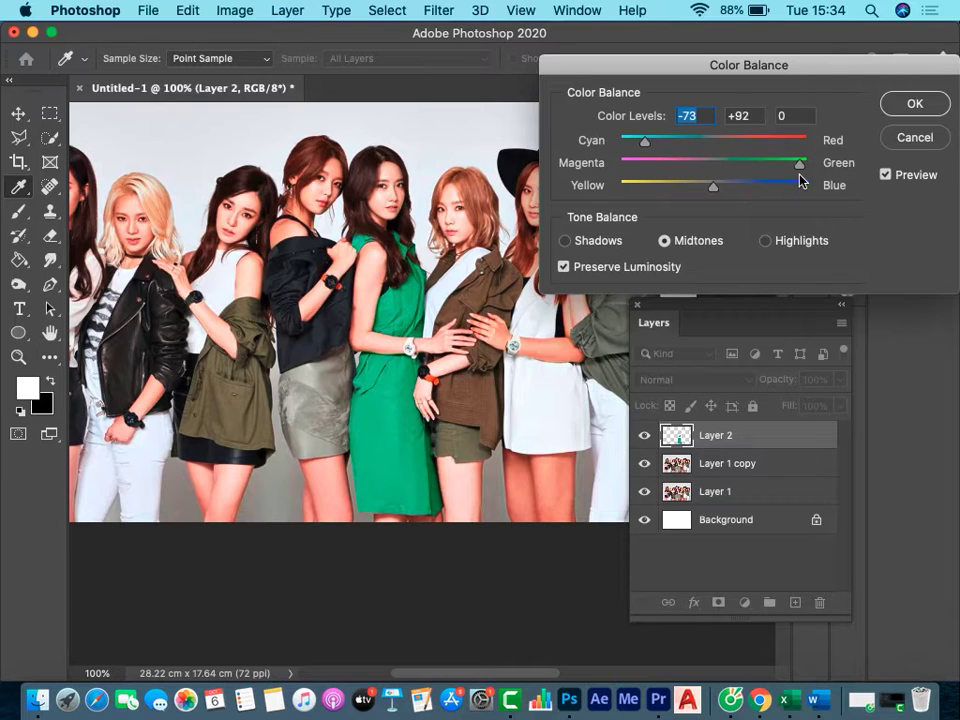
mouse_move(713, 187)
left_mouse_down()
mouse_move(799, 187)
mouse_move(764, 163)
mouse_move(789, 187)
mouse_move(776, 187)
left_mouse_up()
mouse_move(644, 142)
left_mouse_down()
mouse_move(762, 146)
mouse_move(652, 141)
left_mouse_up()
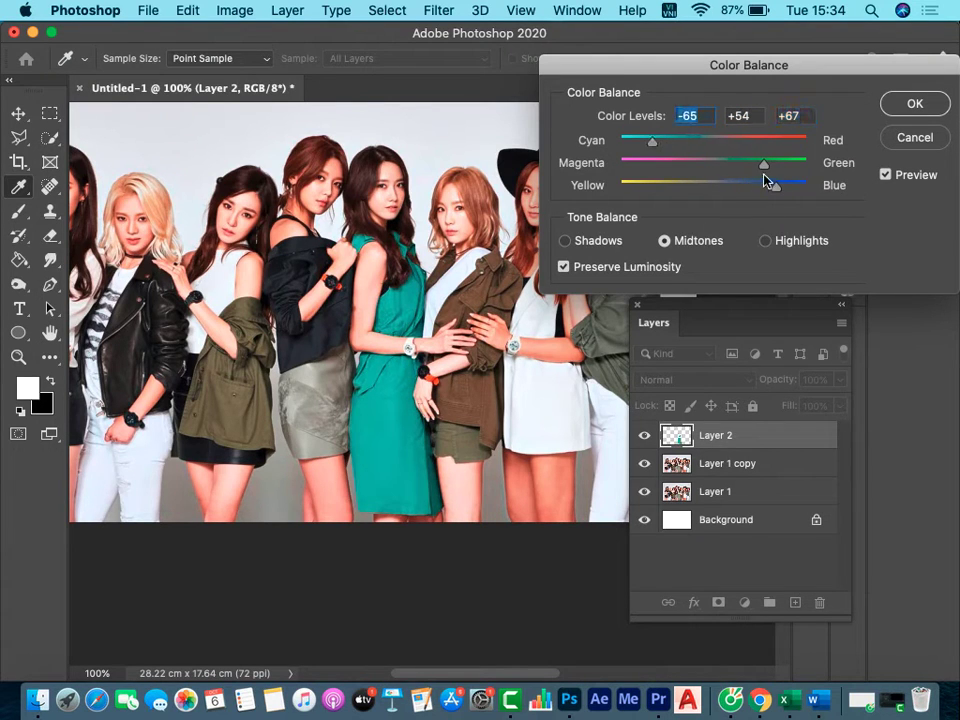
mouse_move(764, 165)
left_mouse_down()
mouse_move(780, 167)
mouse_move(695, 165)
left_mouse_up()
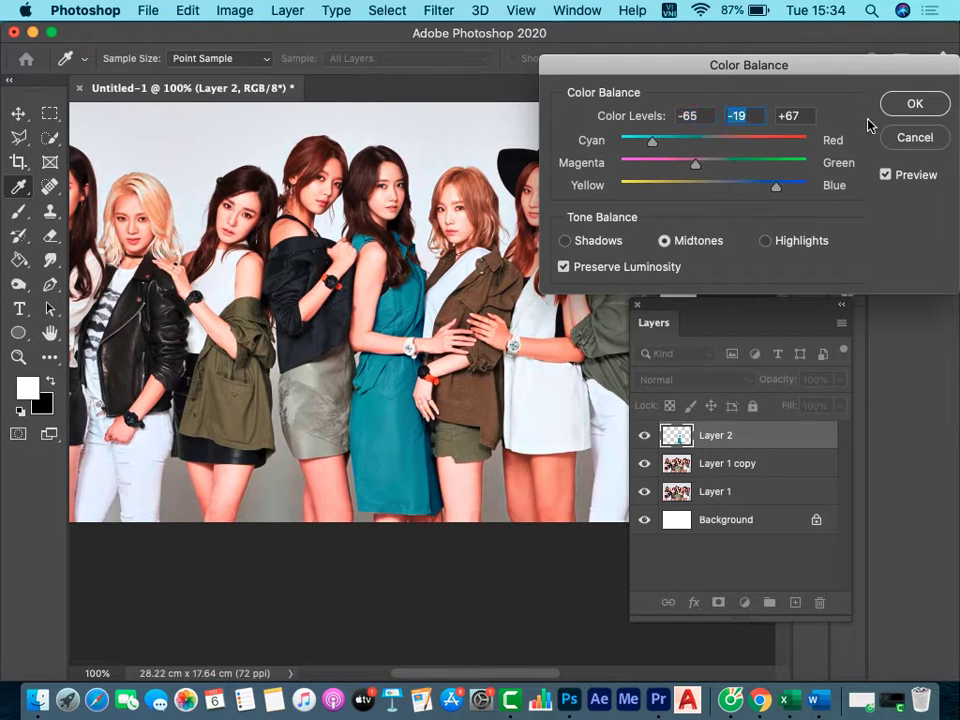
left_click(915, 106)
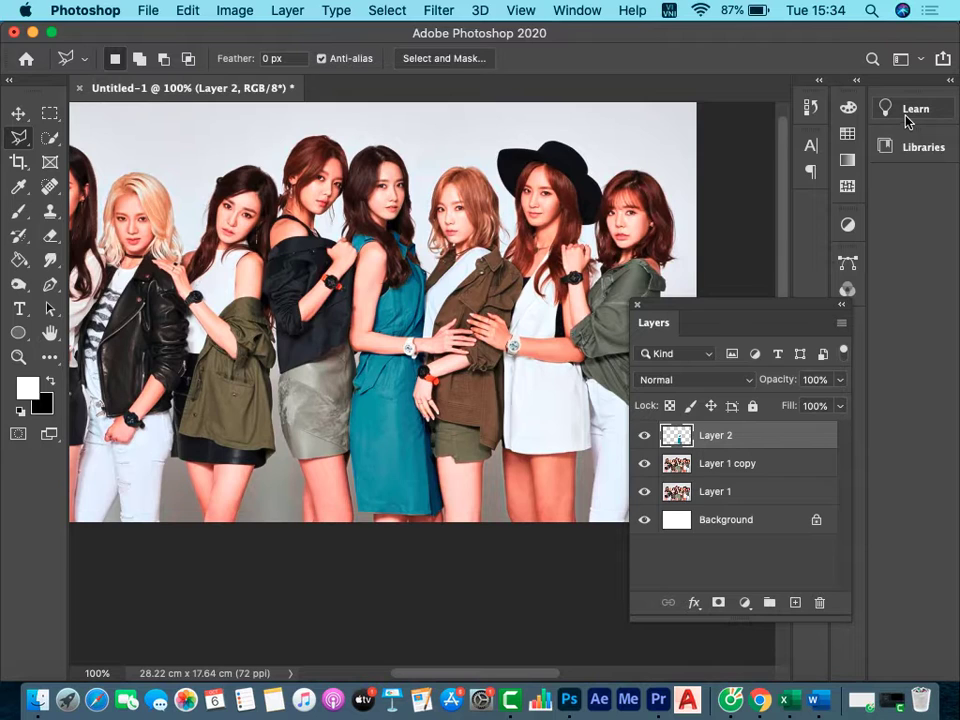
Undo and redo the Color Balance, toggle Layer 2 to compare, and move the Layers panel aside.
key("ctrl+z")
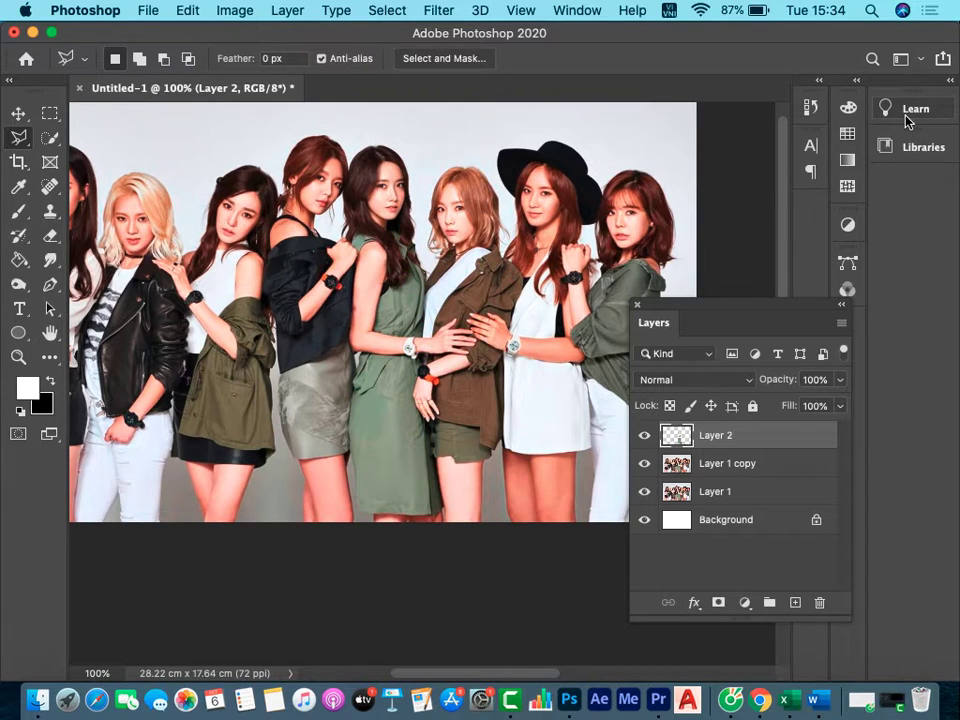
left_click(180, 10)
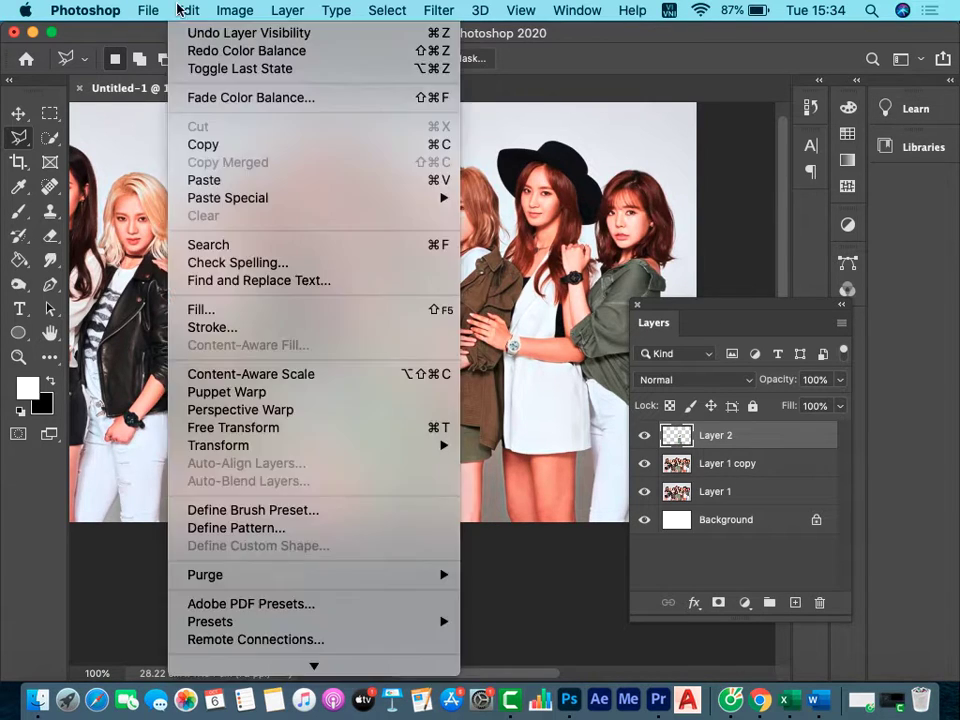
left_click(200, 50)
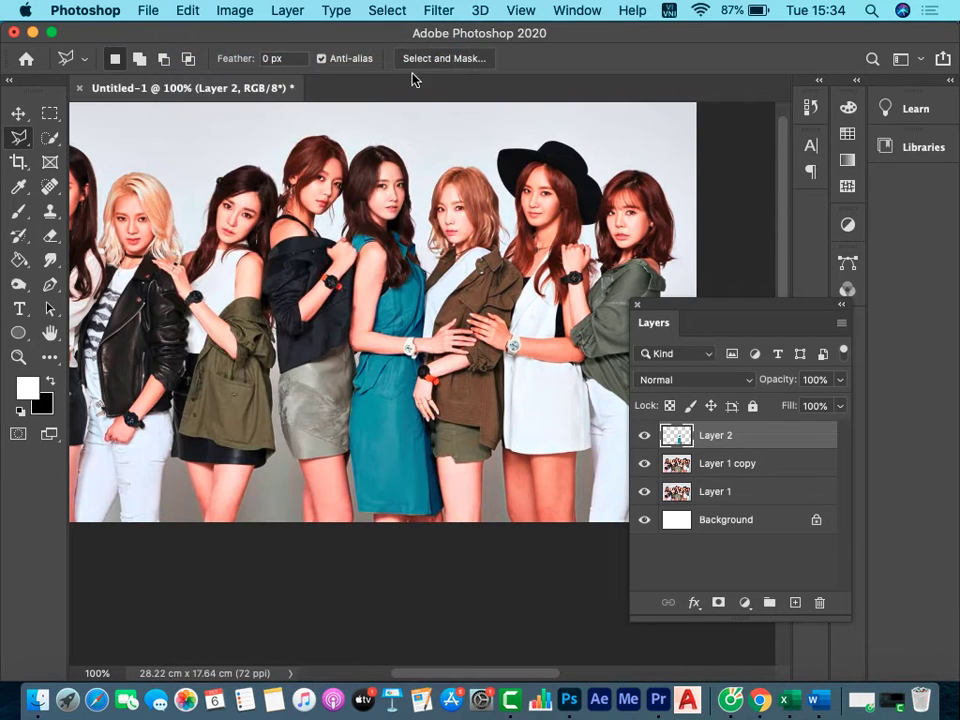
left_click(644, 436)
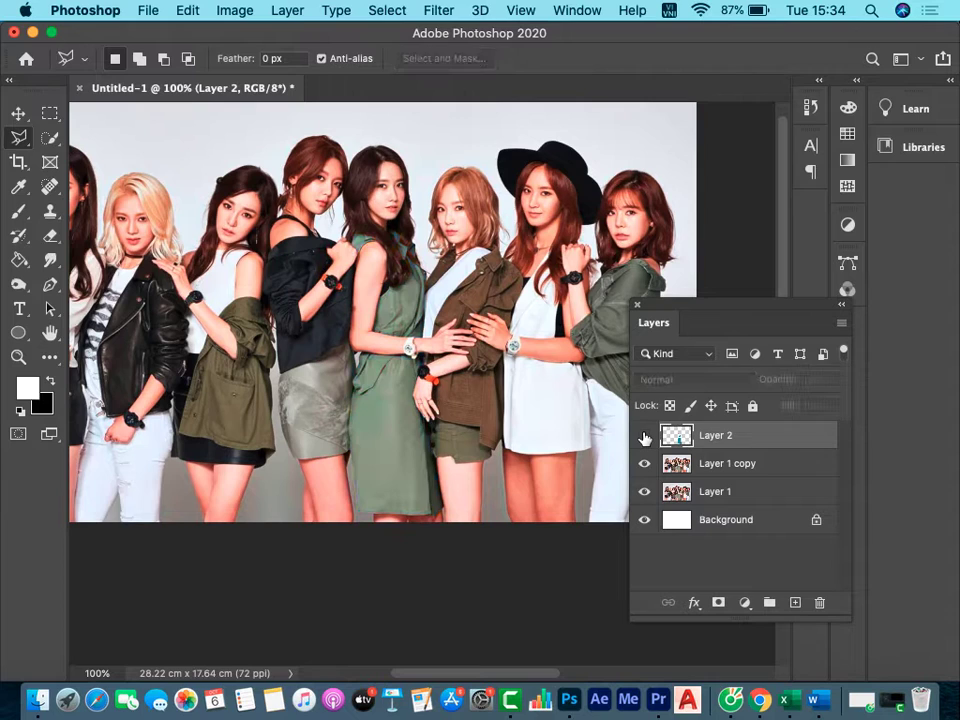
left_click(644, 436)
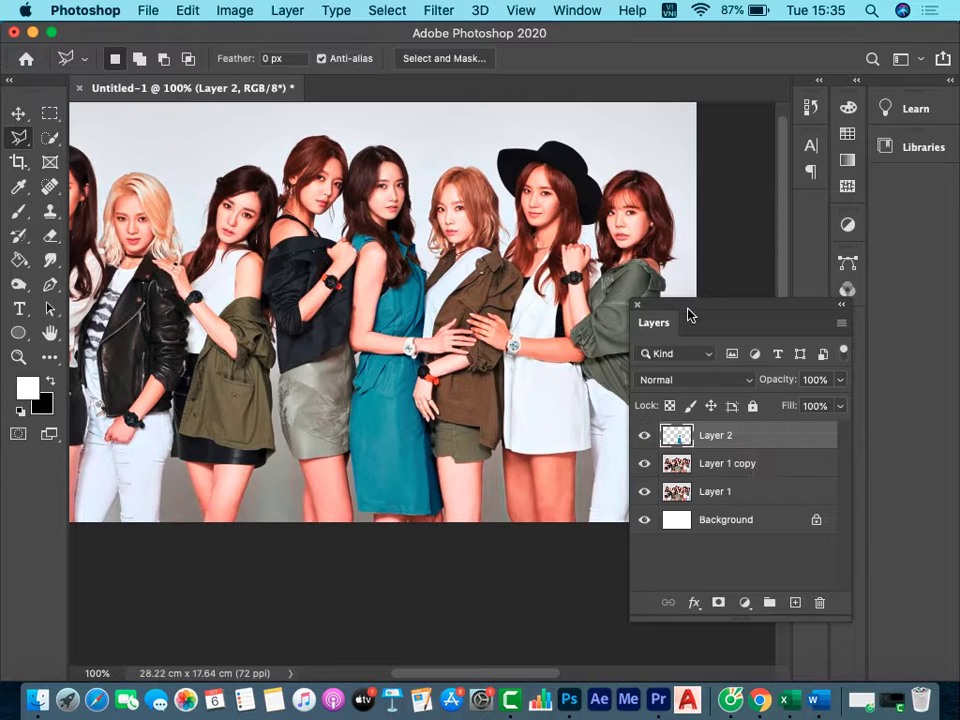
left_click_drag(692, 305, 776, 344)
left_click_drag(765, 358, 743, 379)
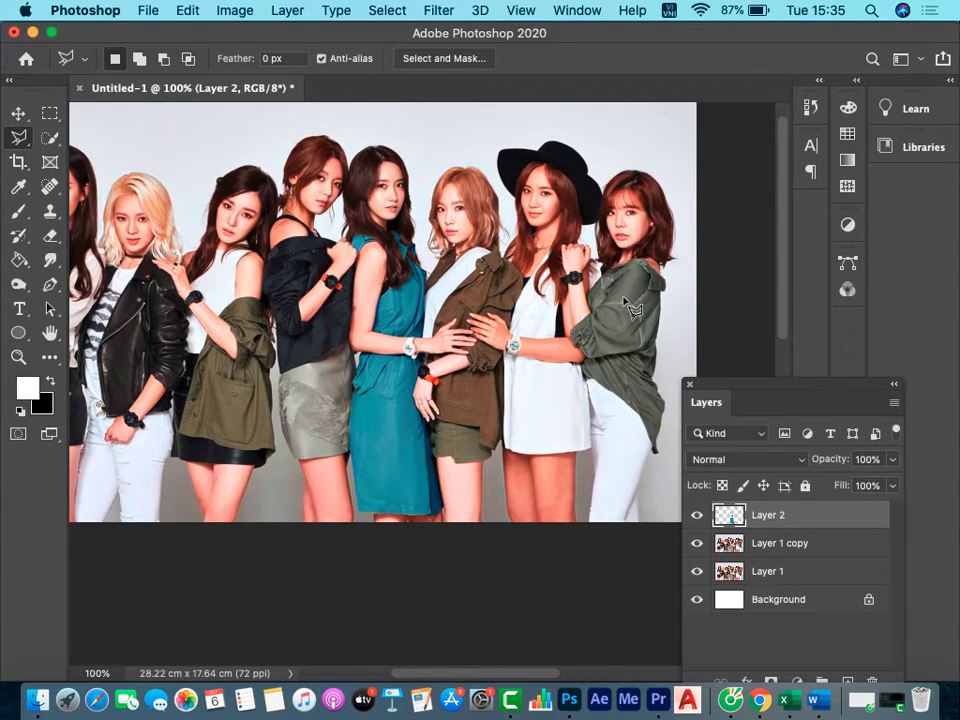
On Layer 1 copy, select the rightmost woman's green shirt with Quick Selection.
key("alt+bracketleft")
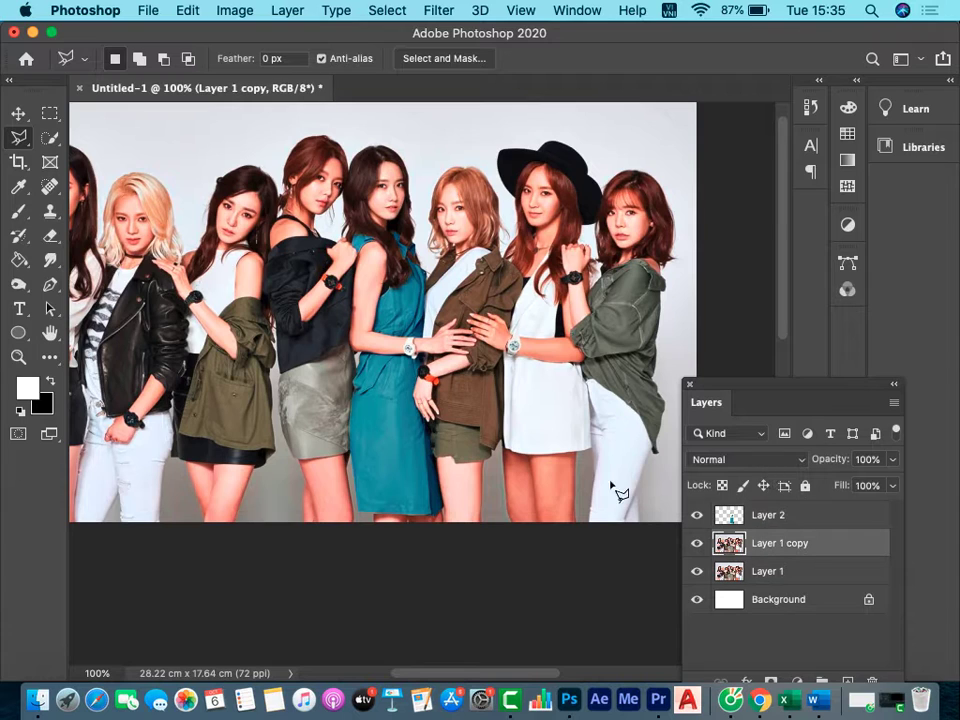
left_click(49, 138)
right_click(49, 138)
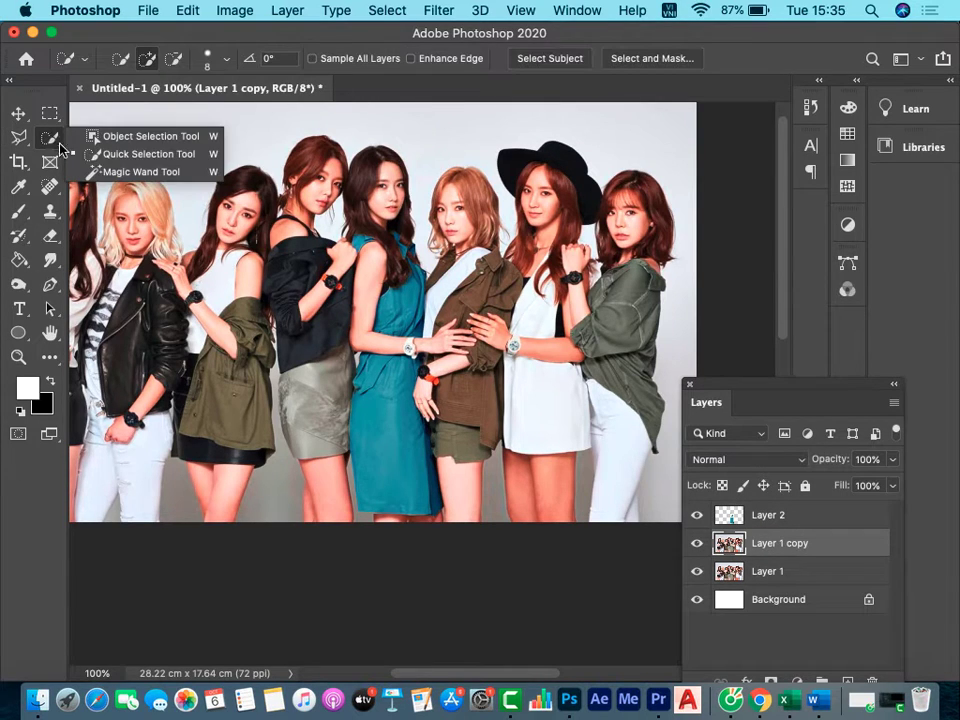
left_click(117, 155)
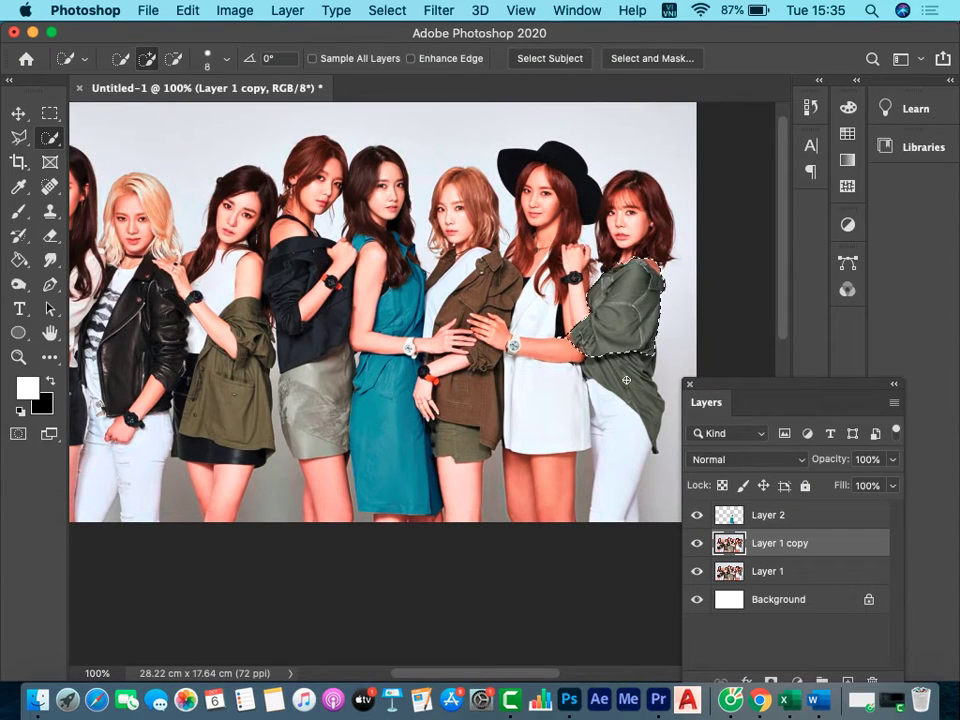
left_click_drag(630, 310, 627, 386)
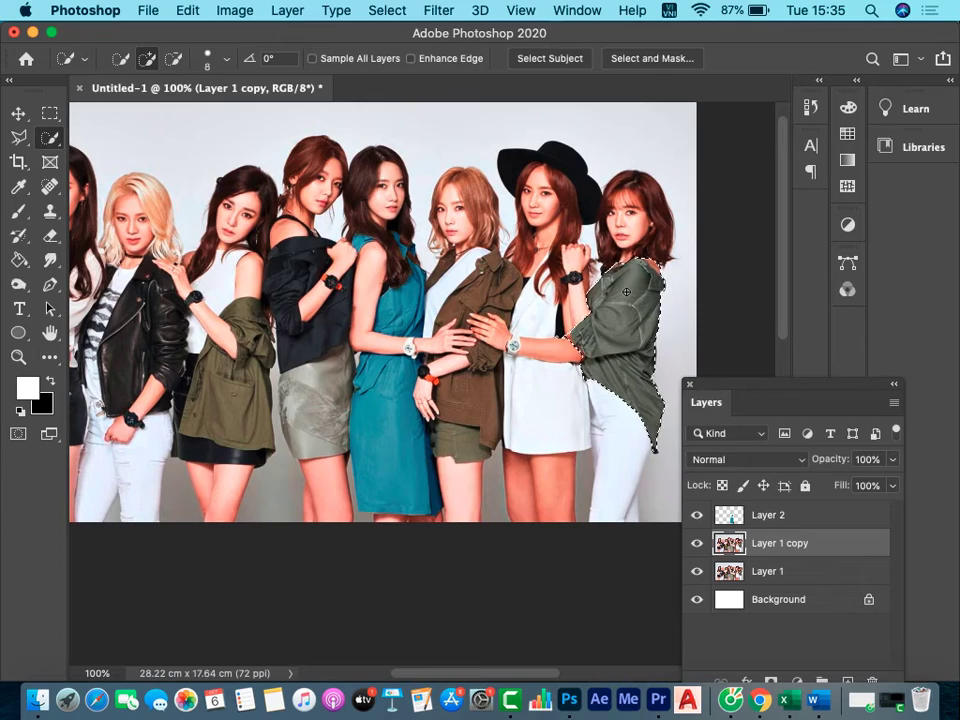
Zoom to 400% on the green shirt's shoulder and switch to the Polygonal Lasso.
key("z")
left_click(657, 268)
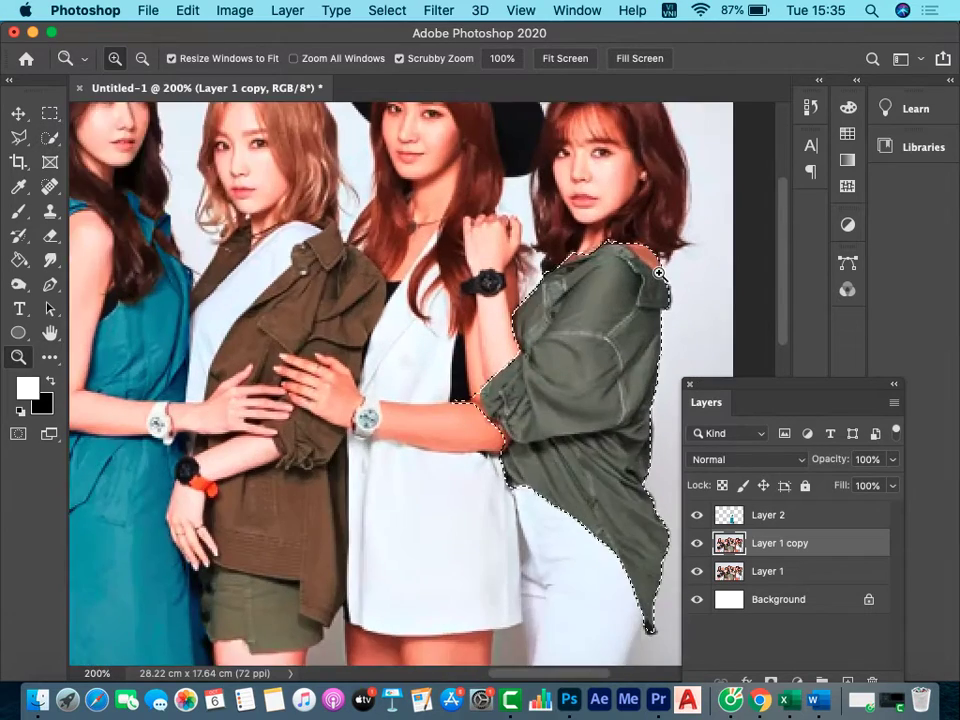
left_click(660, 268)
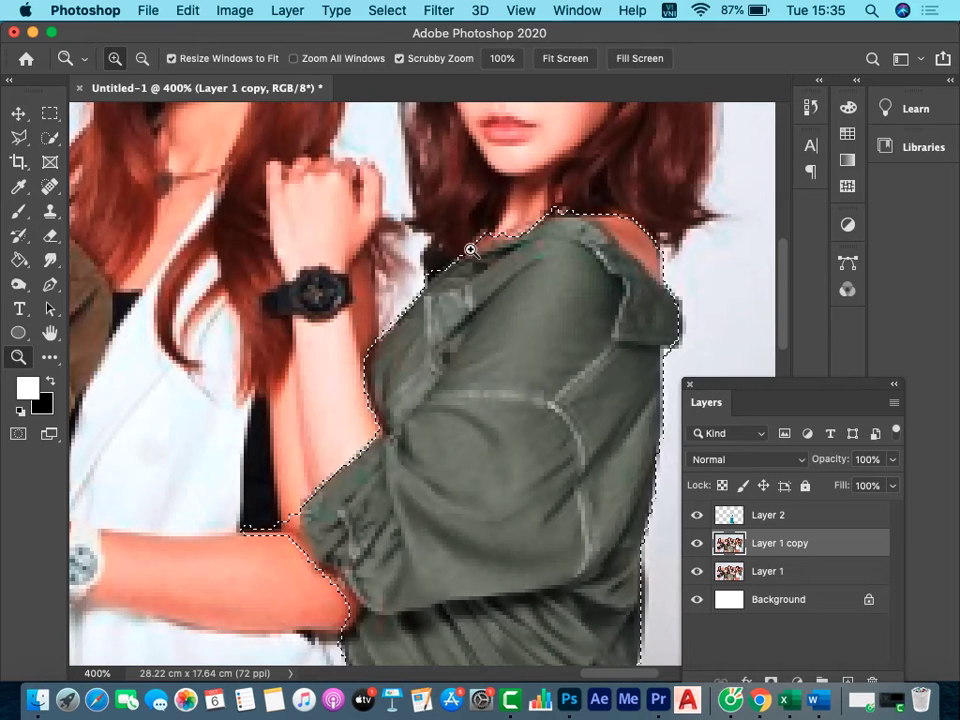
left_click(22, 138)
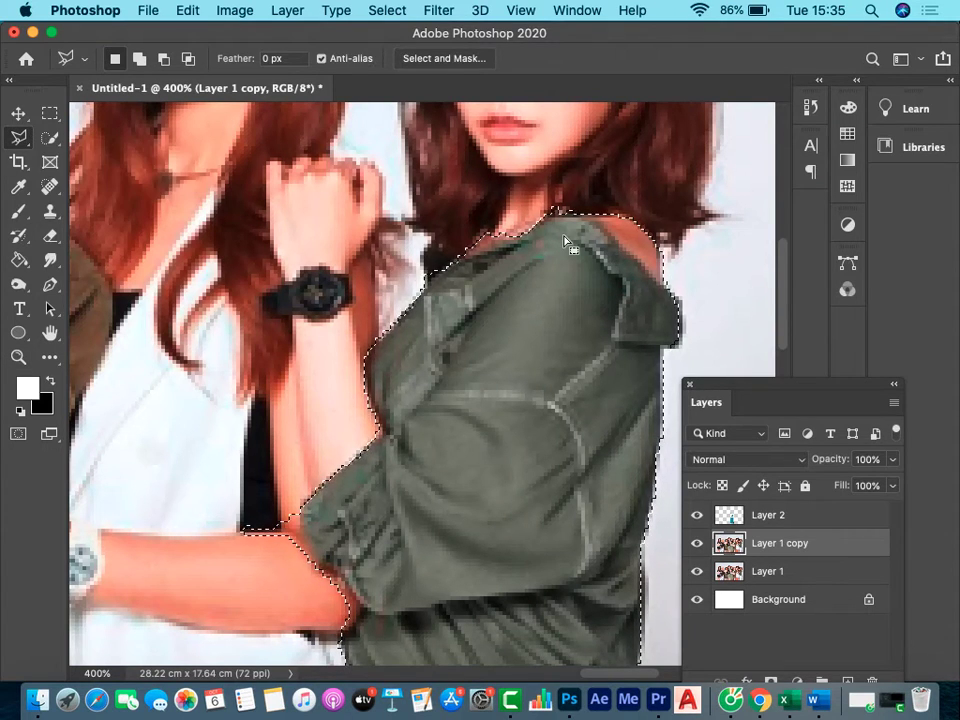
Subtract the hair above the shoulder from the green-shirt selection.
left_click(737, 303, "alt")
left_click(667, 285)
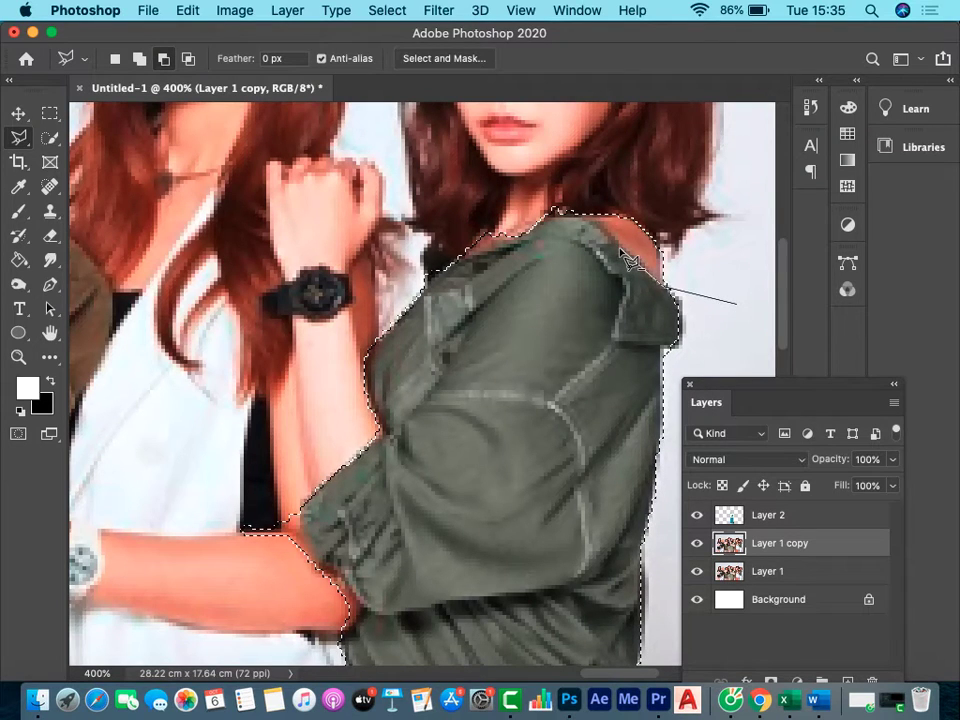
left_click(588, 192)
left_click(616, 184)
left_click(708, 205)
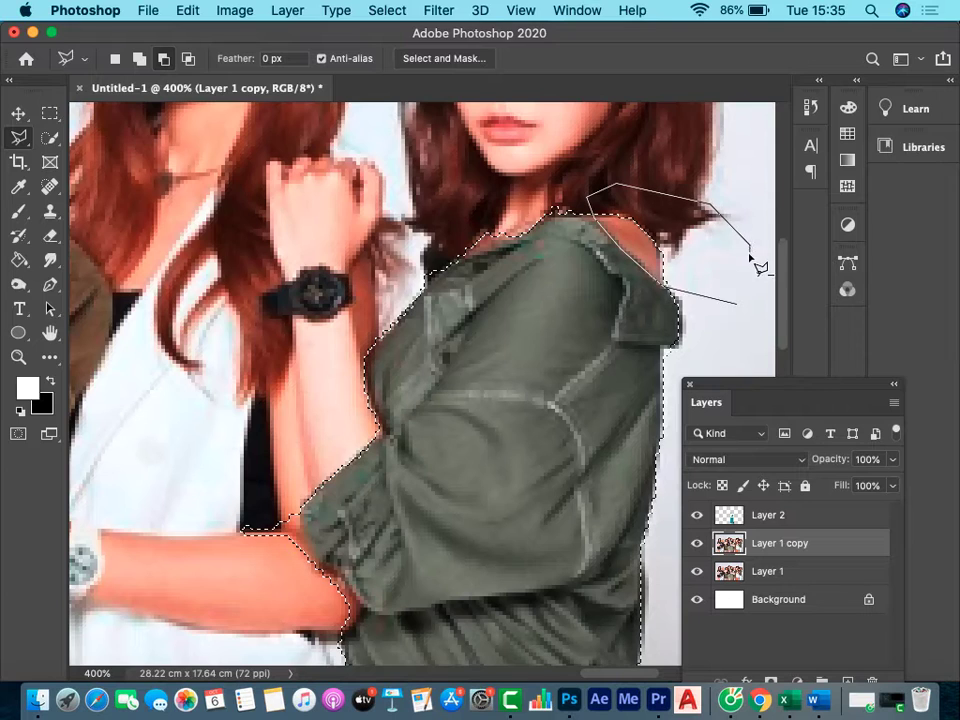
left_click(750, 243)
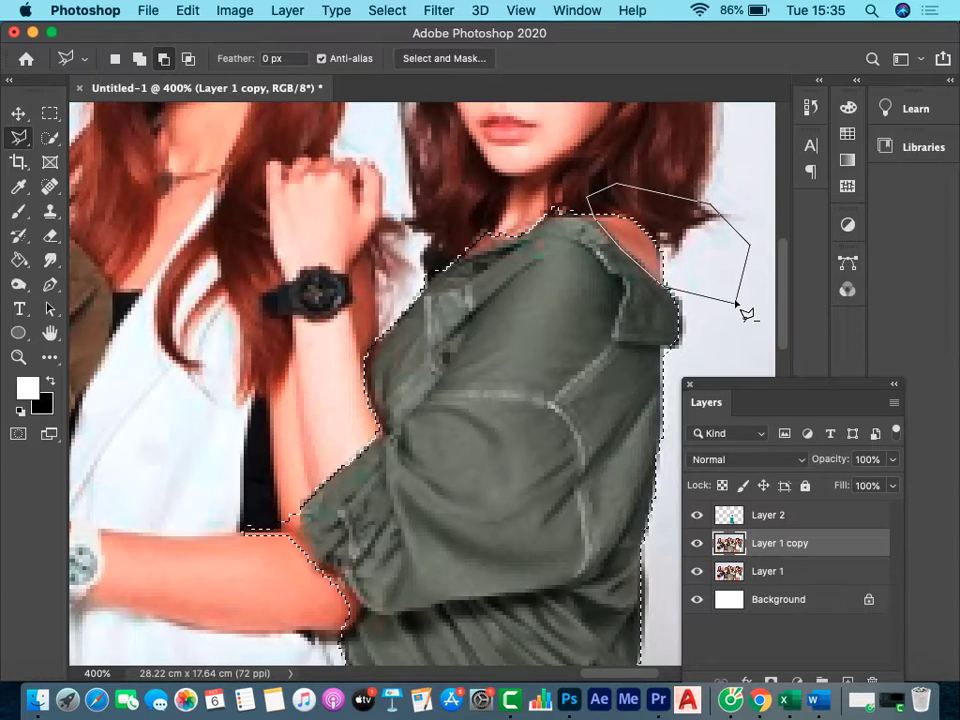
left_click(746, 314, "alt")
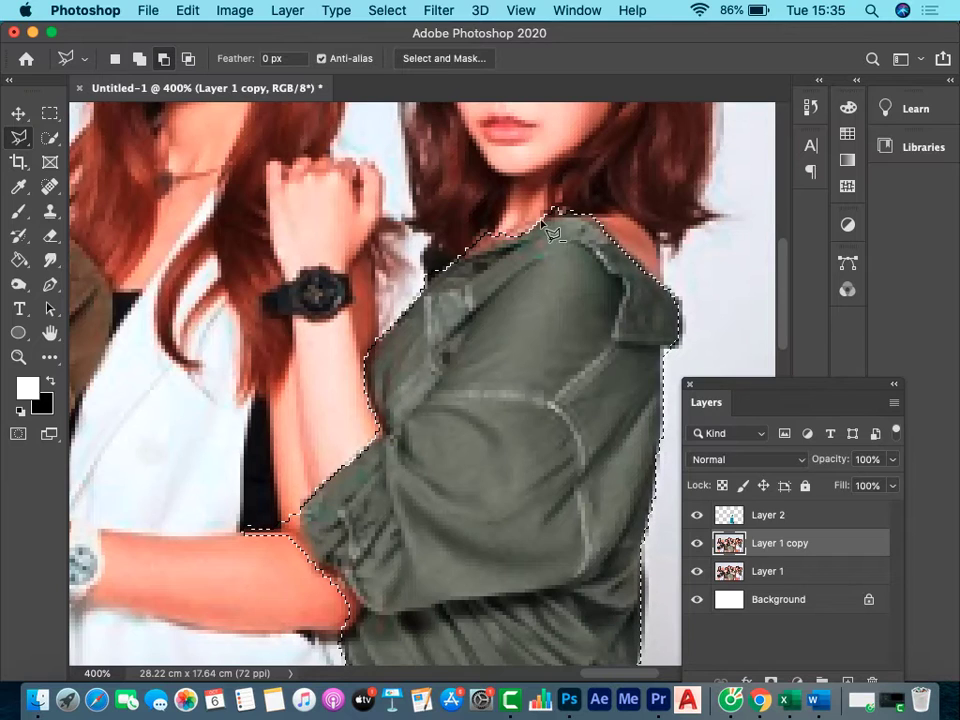
key("alt")
left_click(447, 255, "alt")
left_click(752, 298, "alt")
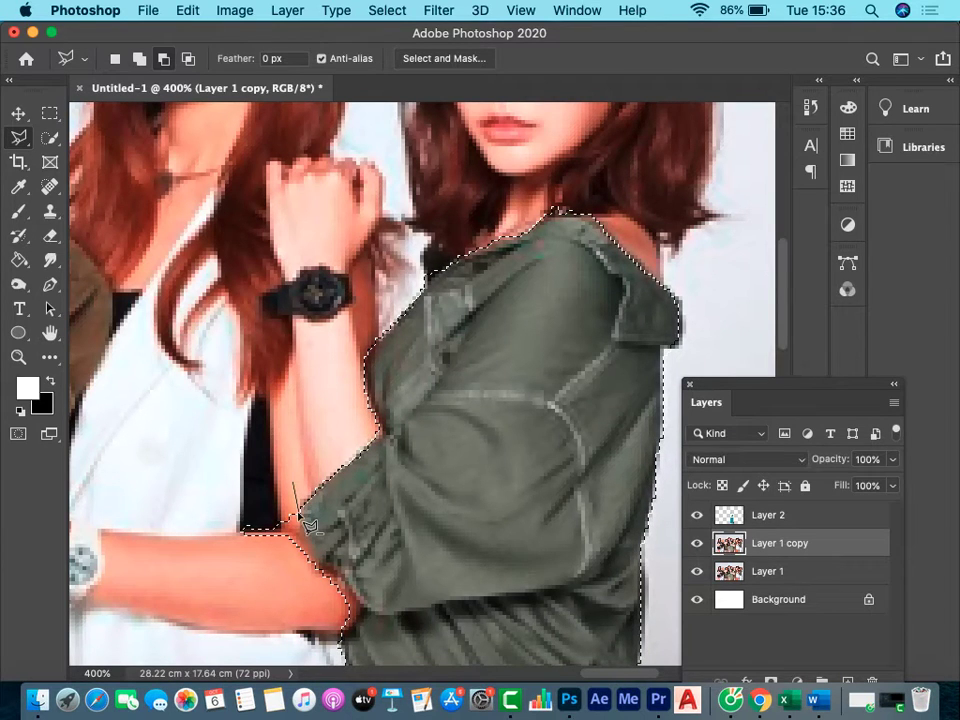
Subtract the neighbour's forearm from the shirt selection and zoom out to 200%.
left_click(299, 528)
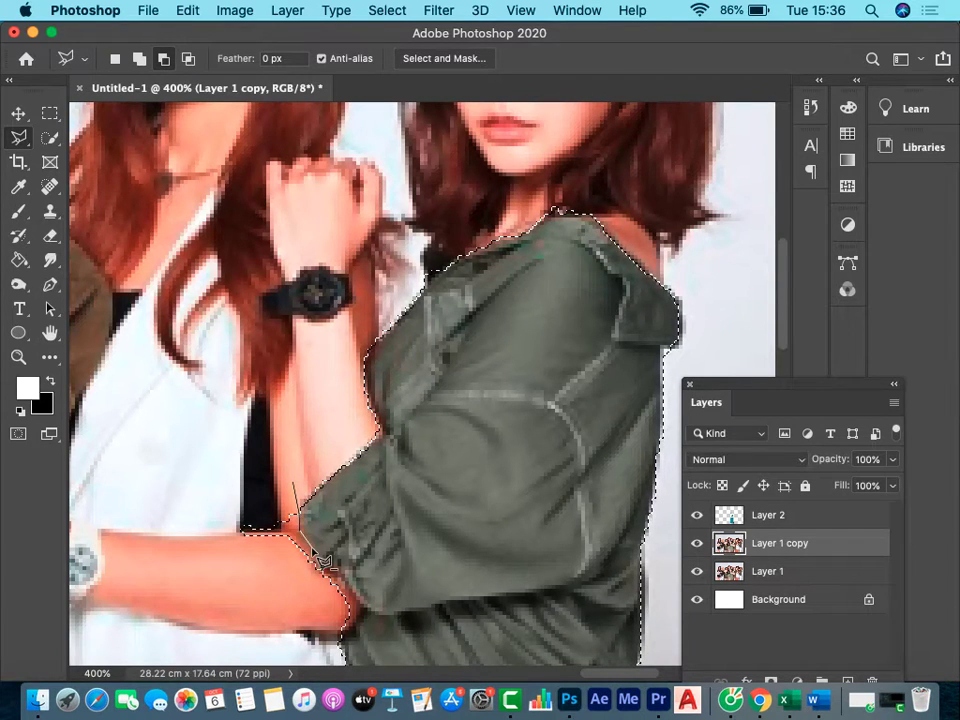
left_click(352, 587)
left_click(362, 616)
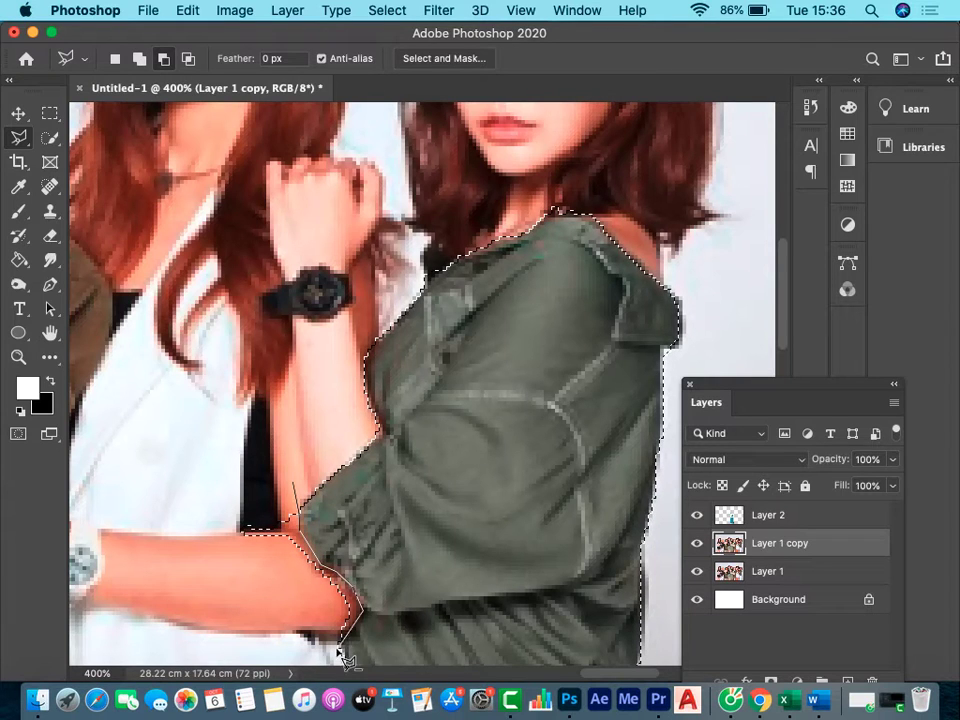
left_click(337, 648)
double_click(156, 475)
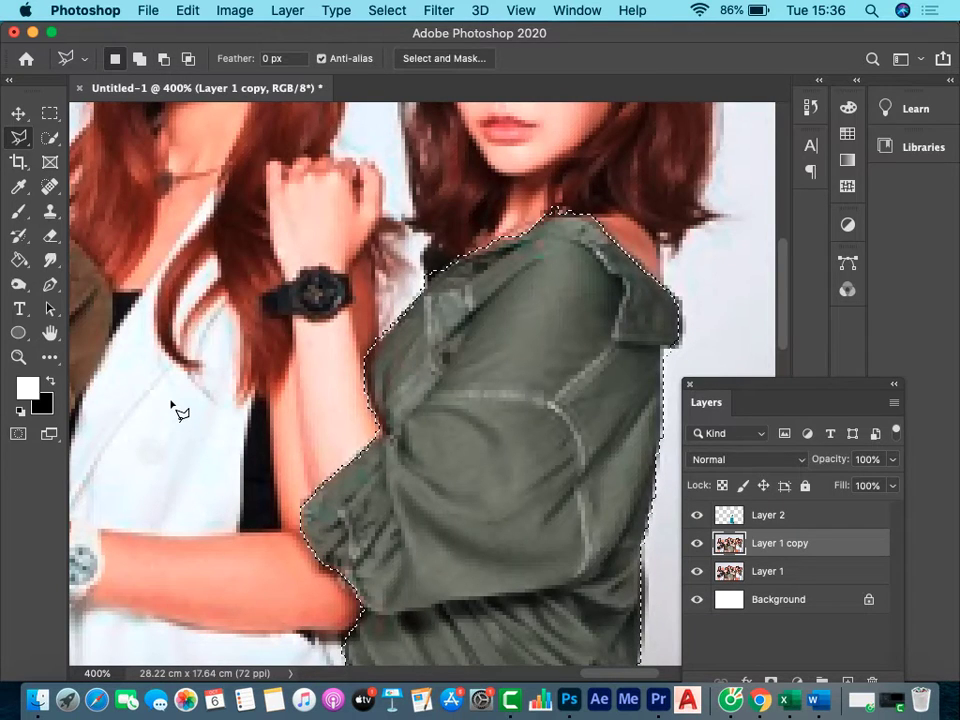
key("super+minus")
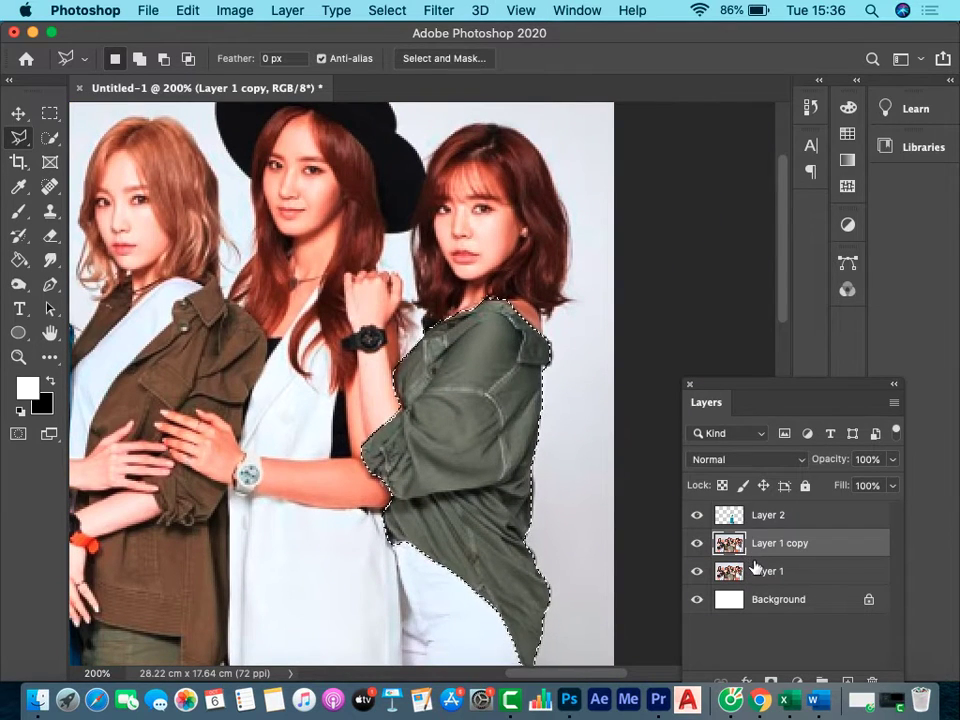
Reselect Layer 1 copy after clicking through the layers, and bring up the Layer menu.
left_click(756, 569)
left_click(762, 545)
left_click(789, 516)
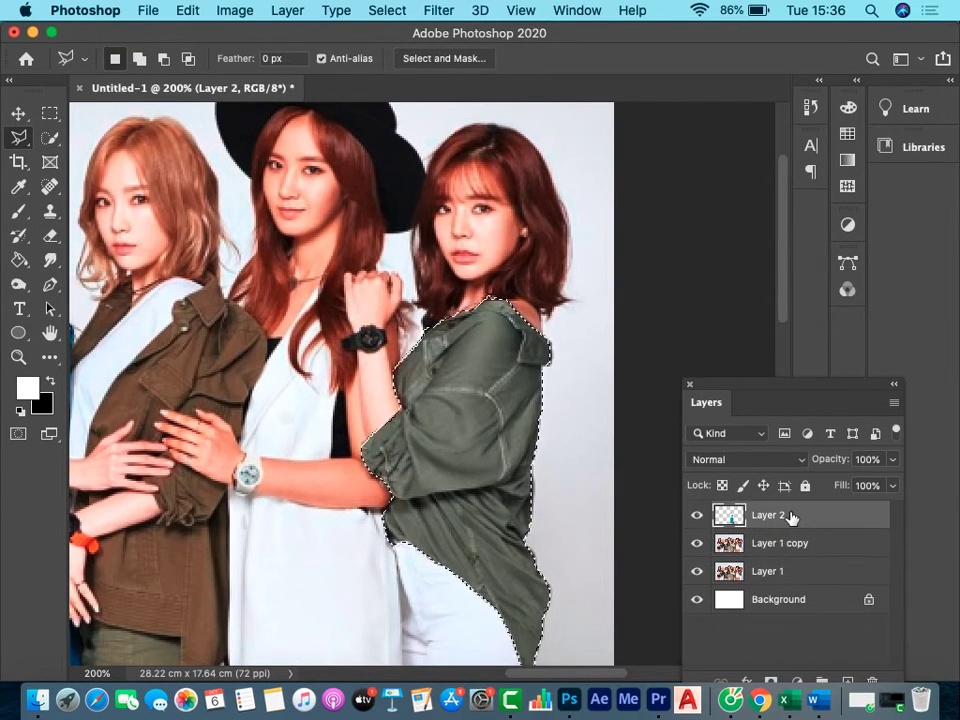
left_click(765, 546)
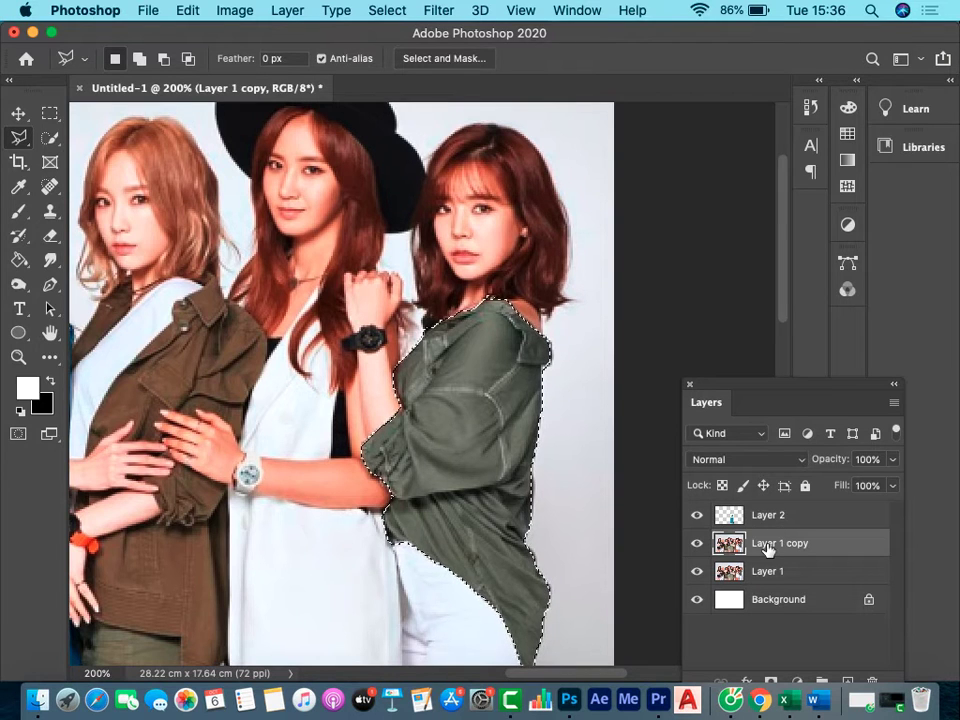
left_click(186, 11)
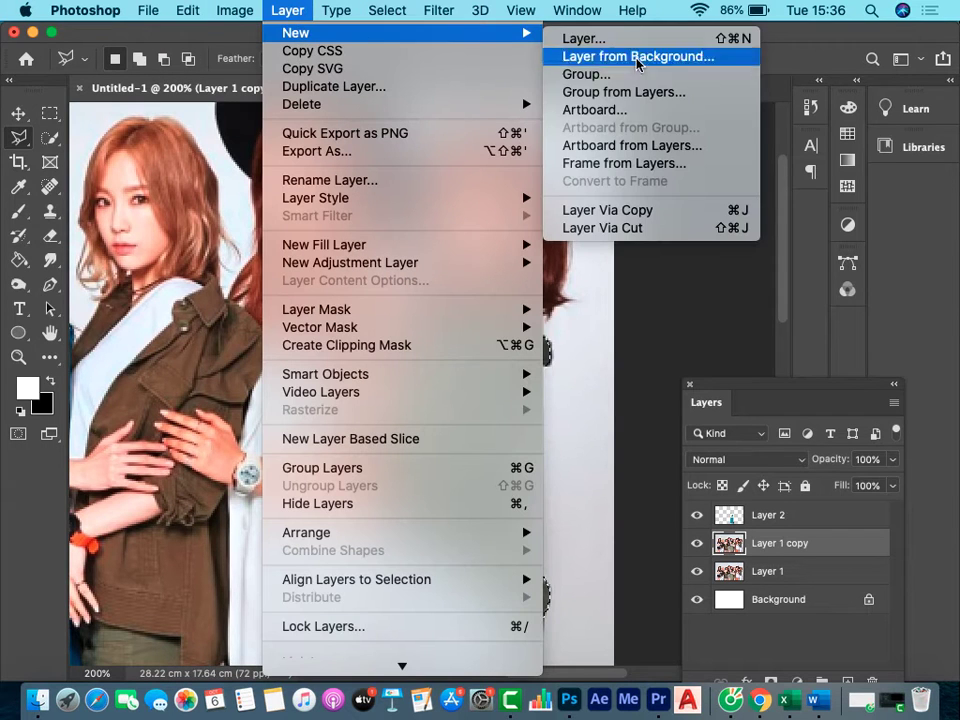
mouse_move(400, 33)
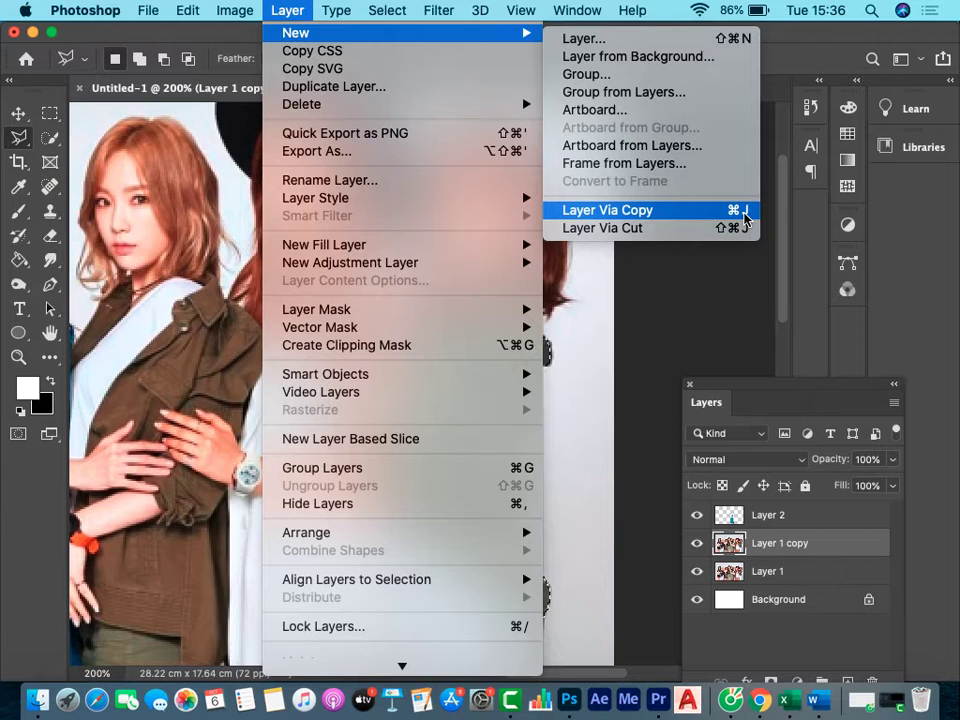
Copy the green shirt to a new Layer 3, check it by hiding lower layers, then bring up Image adjustments.
left_click(745, 217)
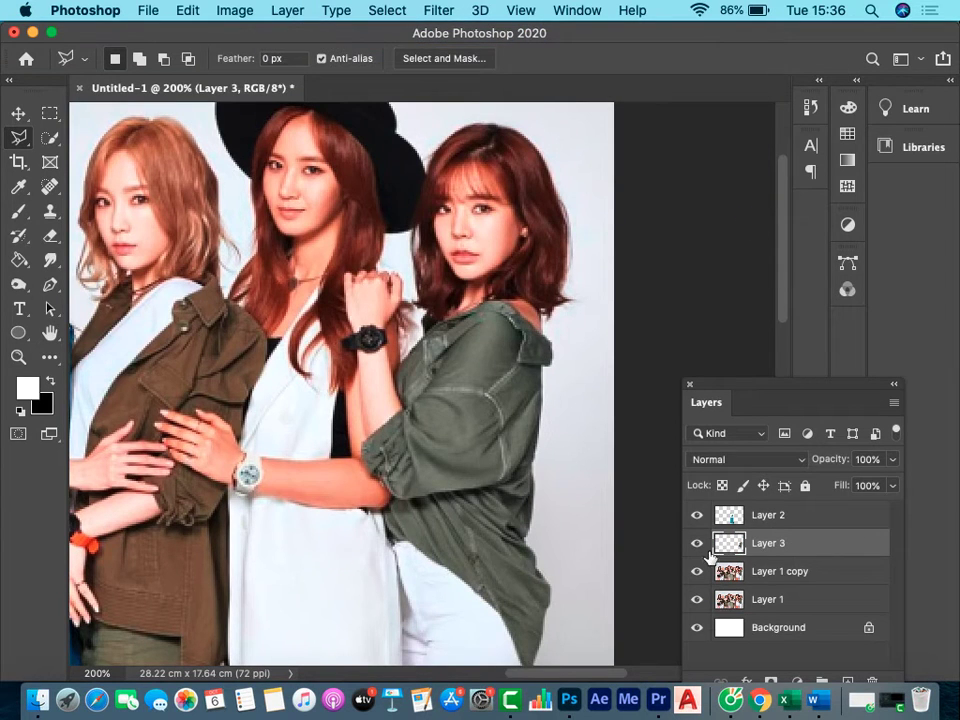
left_click_drag(697, 571, 697, 627)
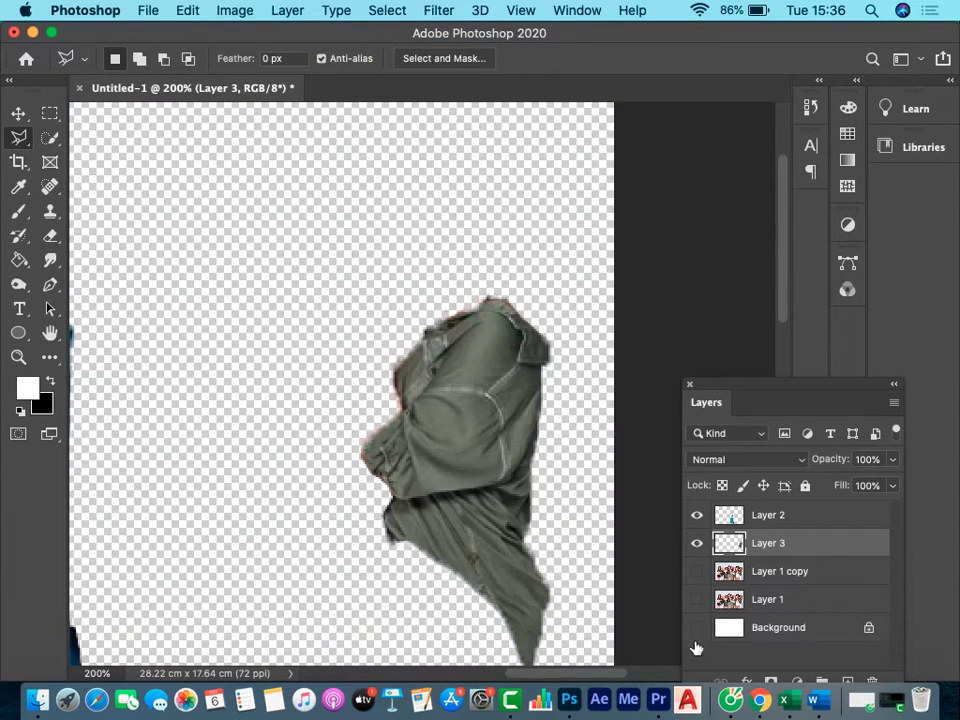
left_click_drag(697, 571, 697, 627)
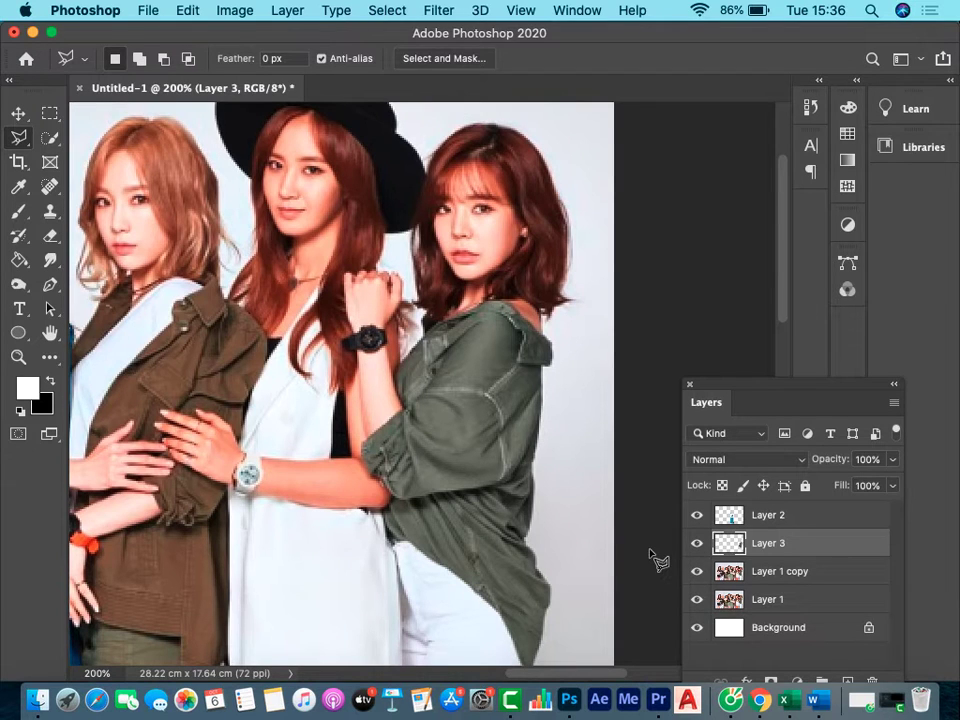
left_click(222, 9)
mouse_move(265, 62)
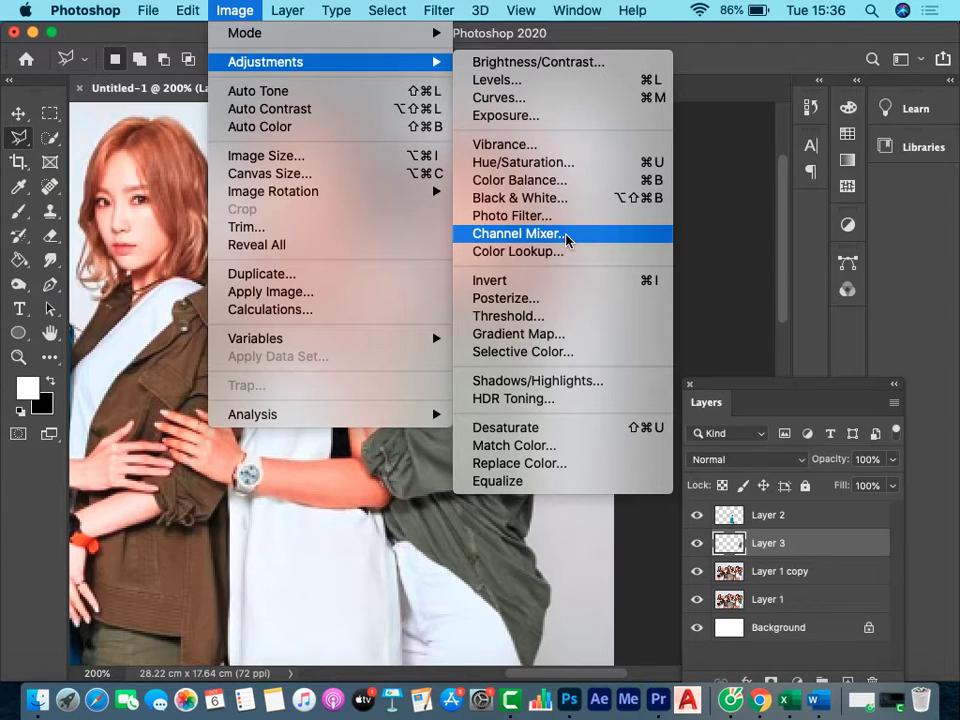
Recolour the shirt orange-red with Channel Mixer (Red +51, Green +113, Blue +31) and compare.
left_click(566, 238)
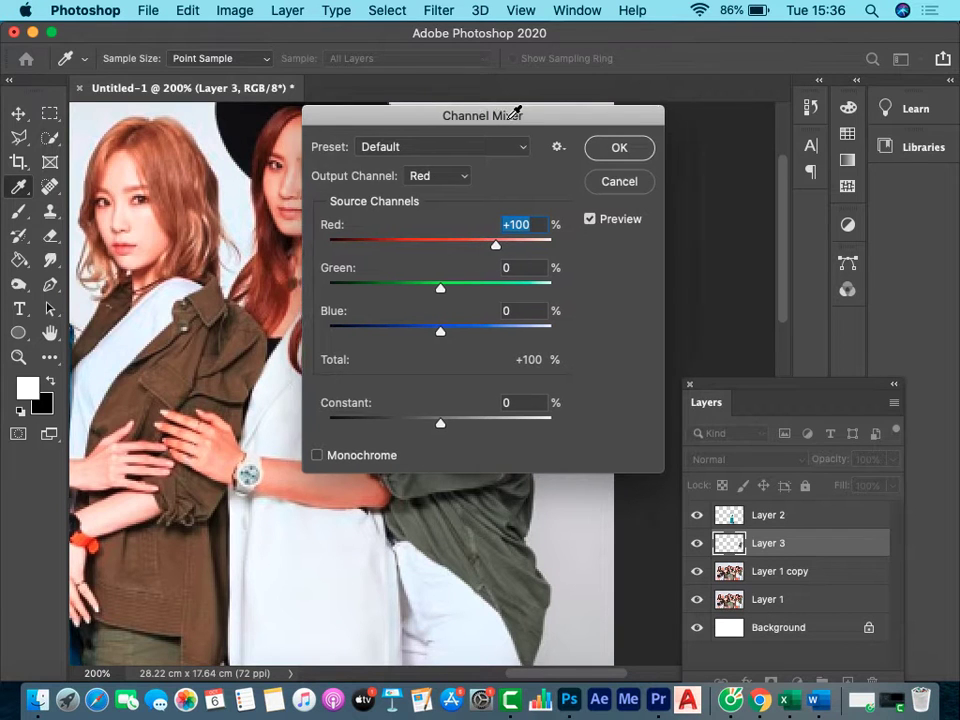
left_click_drag(515, 115, 825, 97)
mouse_move(810, 224)
left_mouse_down()
mouse_move(748, 224)
mouse_move(784, 224)
left_mouse_up()
mouse_move(764, 265)
left_mouse_down()
mouse_move(821, 265)
mouse_move(690, 273)
mouse_move(809, 268)
left_mouse_up()
mouse_move(762, 318)
left_mouse_down()
mouse_move(813, 318)
mouse_move(741, 318)
mouse_move(834, 318)
mouse_move(777, 318)
left_mouse_up()
mouse_move(809, 270)
left_mouse_down()
mouse_move(786, 272)
mouse_move(833, 290)
mouse_move(822, 268)
left_mouse_up()
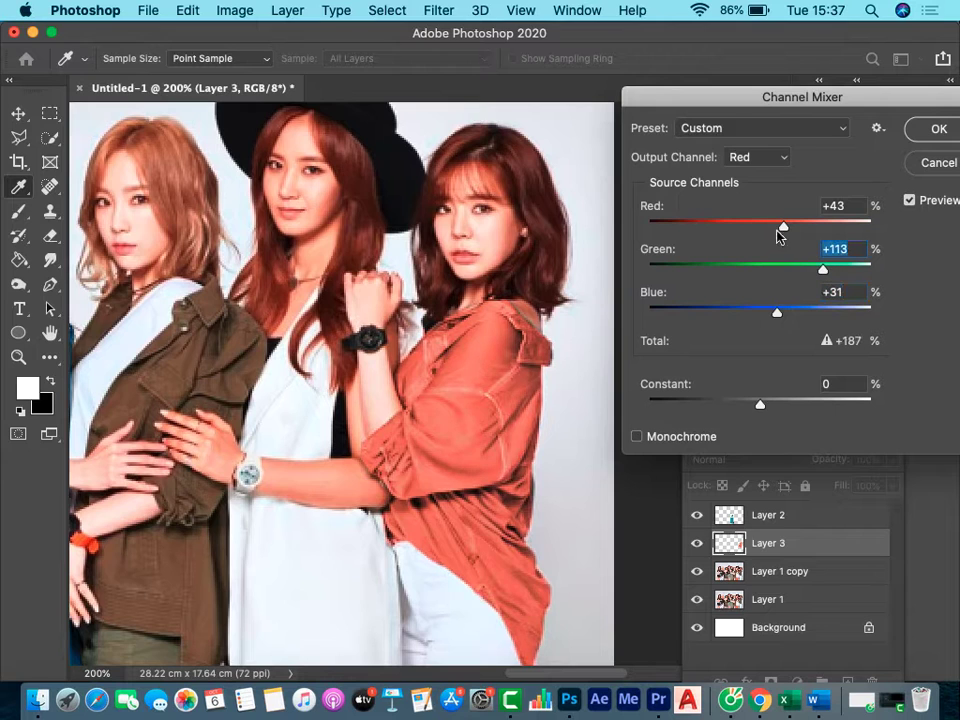
mouse_move(786, 228)
left_mouse_down()
mouse_move(713, 225)
mouse_move(791, 228)
left_mouse_up()
left_click(939, 129)
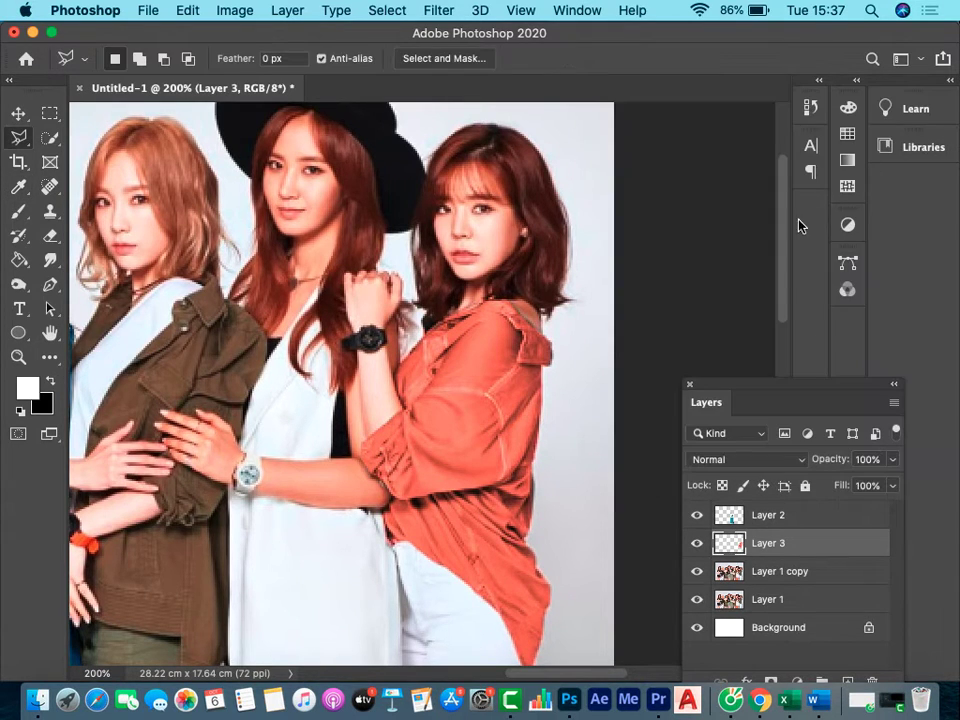
left_click(698, 543)
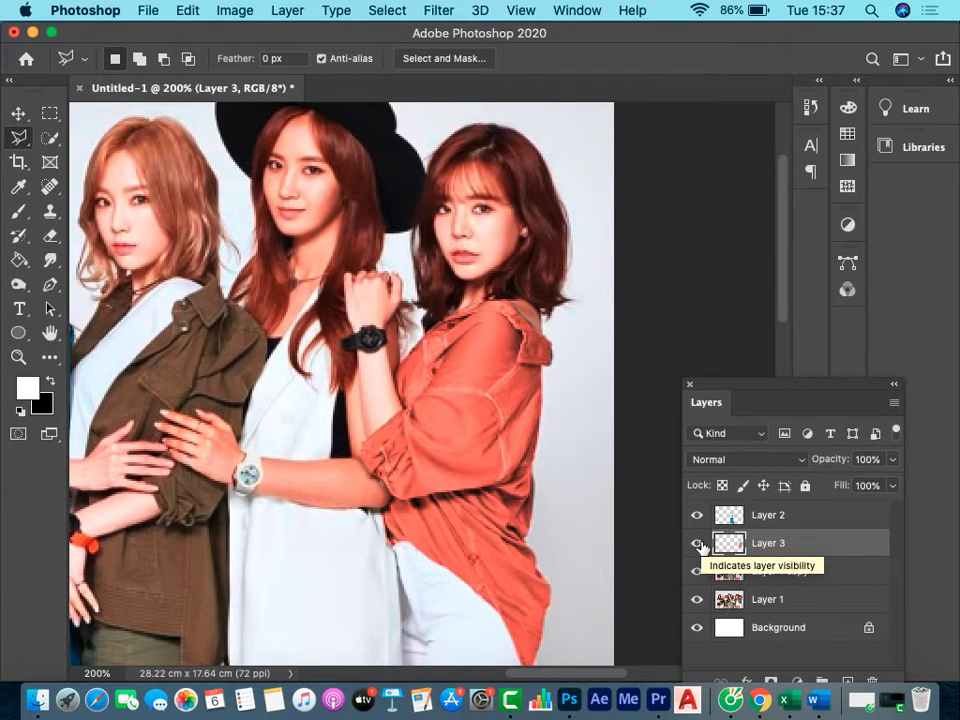
Zoom out and toggle Layer 2 and Layer 3 to compare recoloured dress and shirt with originals.
key("super+minus")
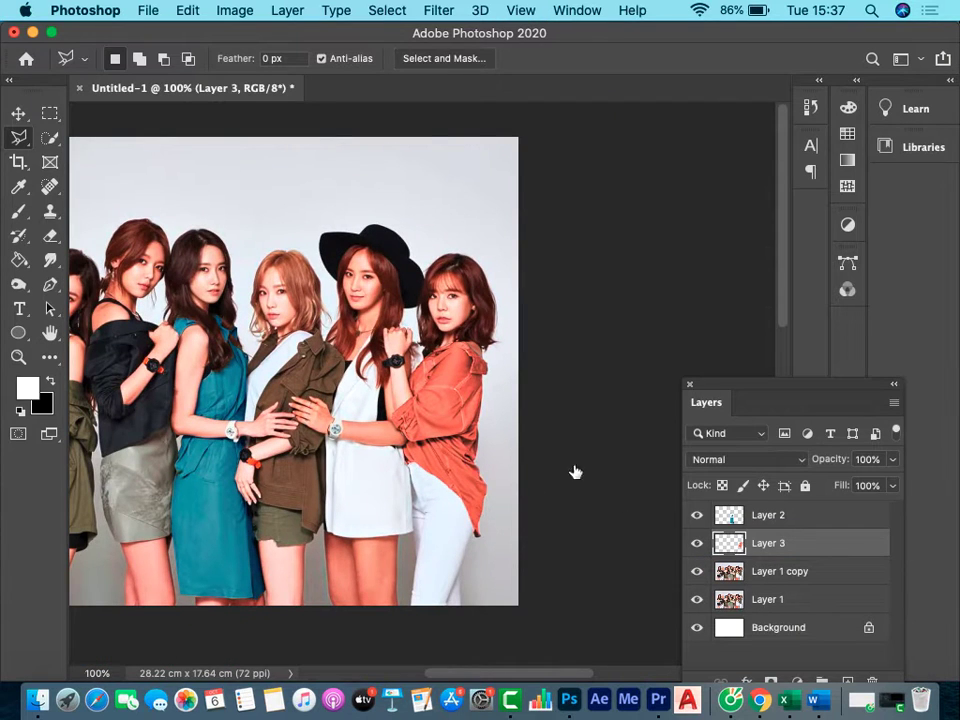
left_click(697, 516)
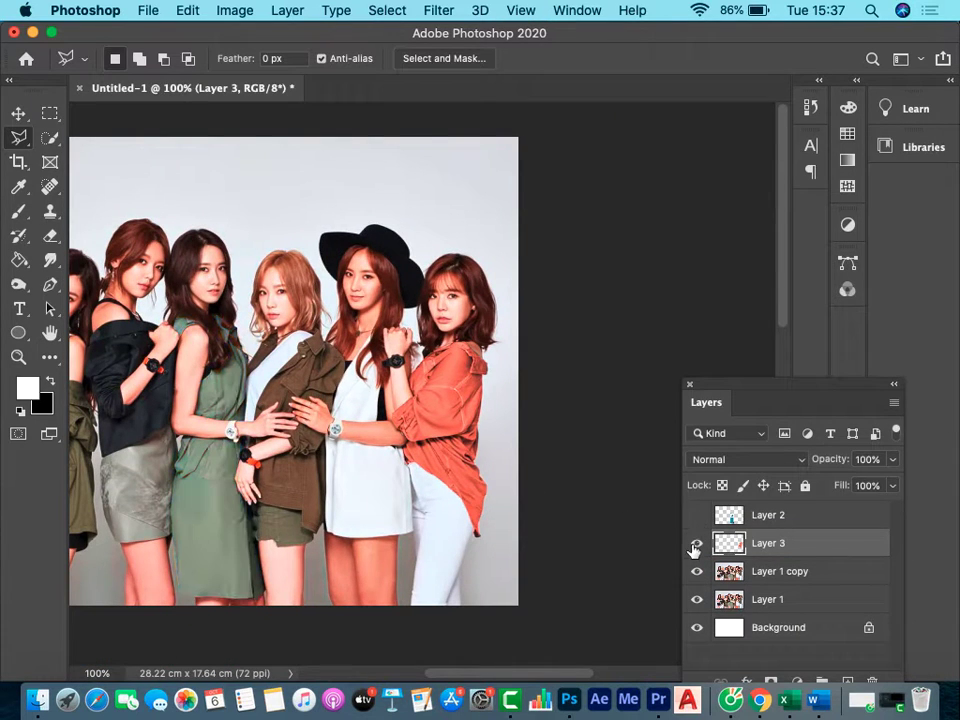
left_click(696, 544)
left_click(696, 543)
left_click(697, 515)
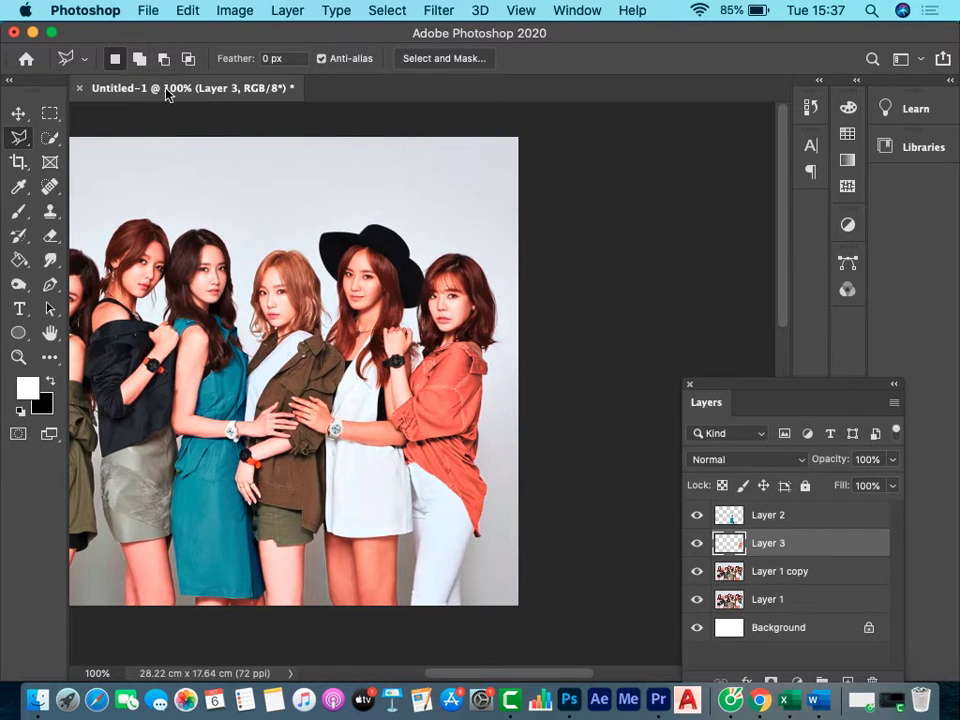
Float the document in its own window, shift it left, and select the Move tool.
left_click_drag(168, 93, 253, 107)
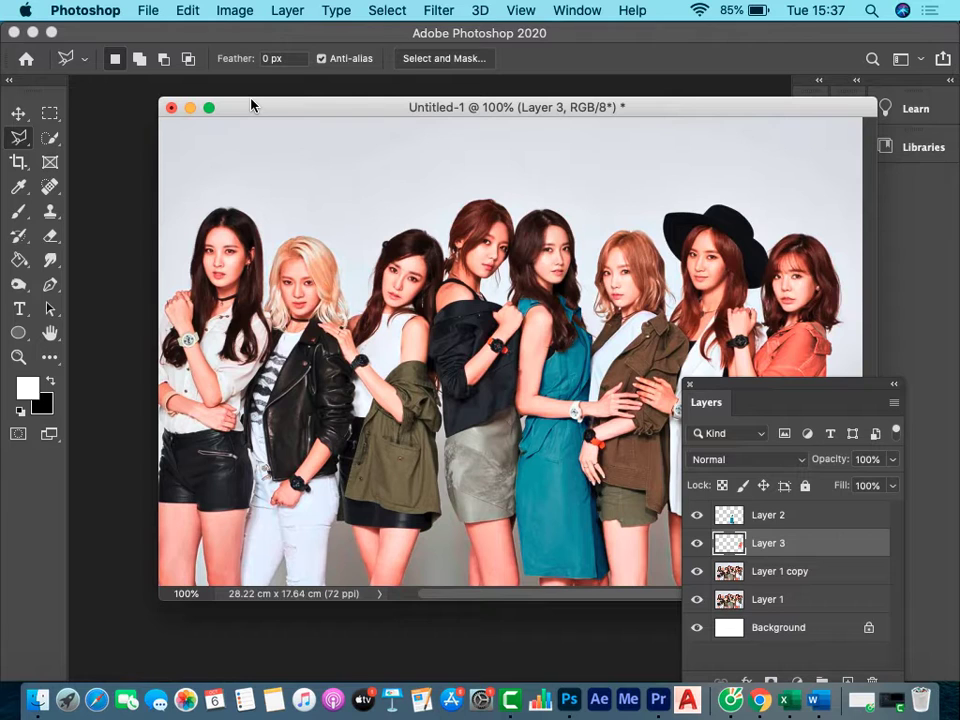
left_click_drag(373, 107, 335, 107)
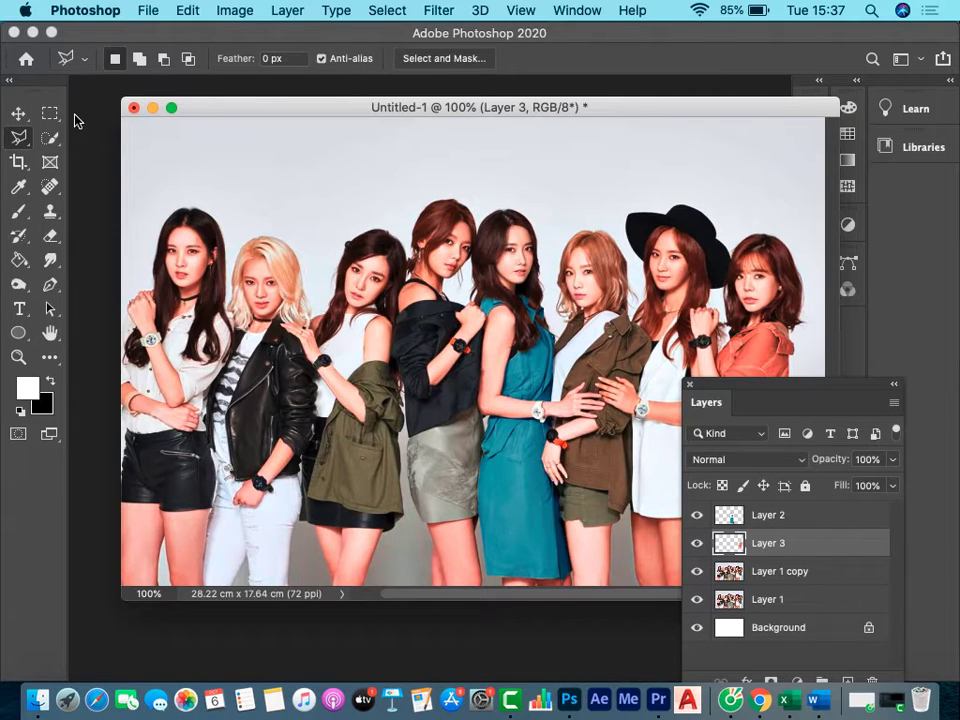
key("v")
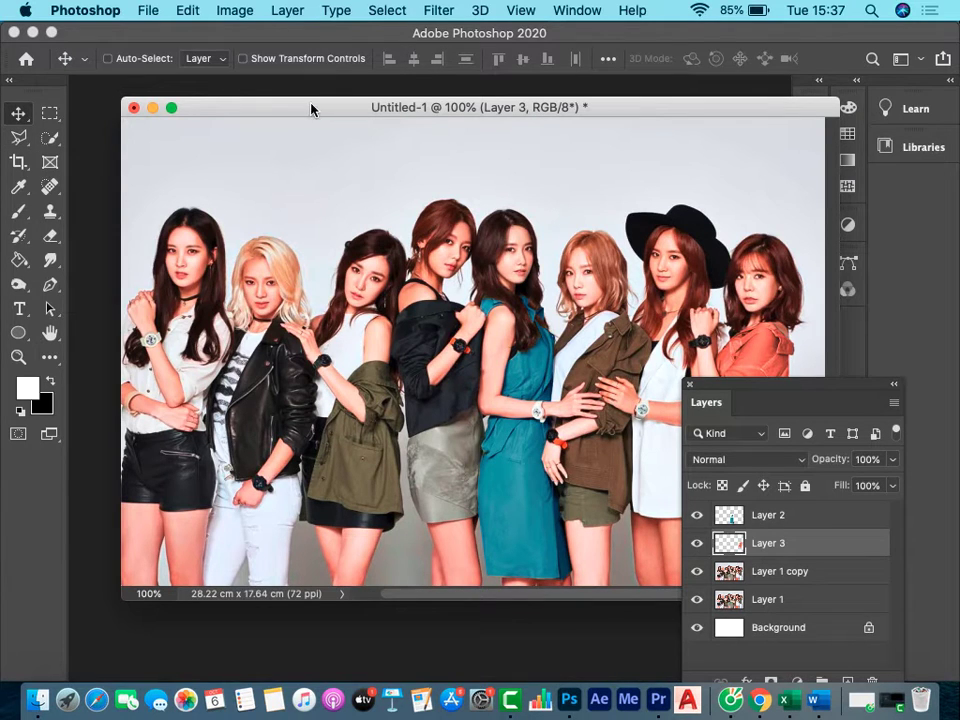
Select Layer 2 through Layer 1 and merge all four into one Layer 2, checking its visibility.
left_click(841, 515)
left_click(810, 602, "shift")
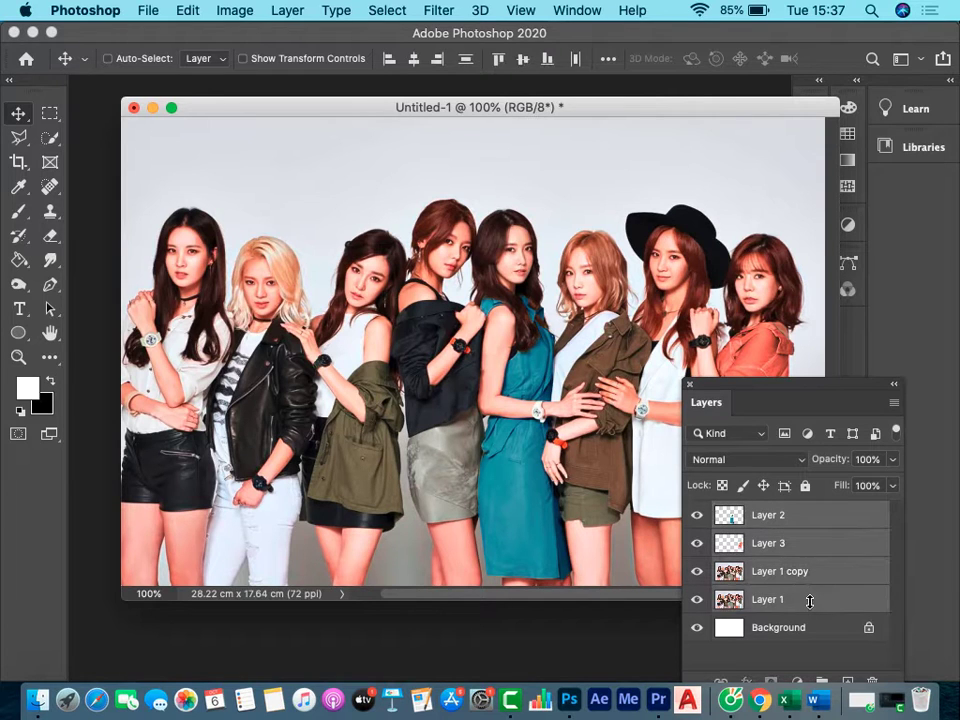
left_click(302, 12)
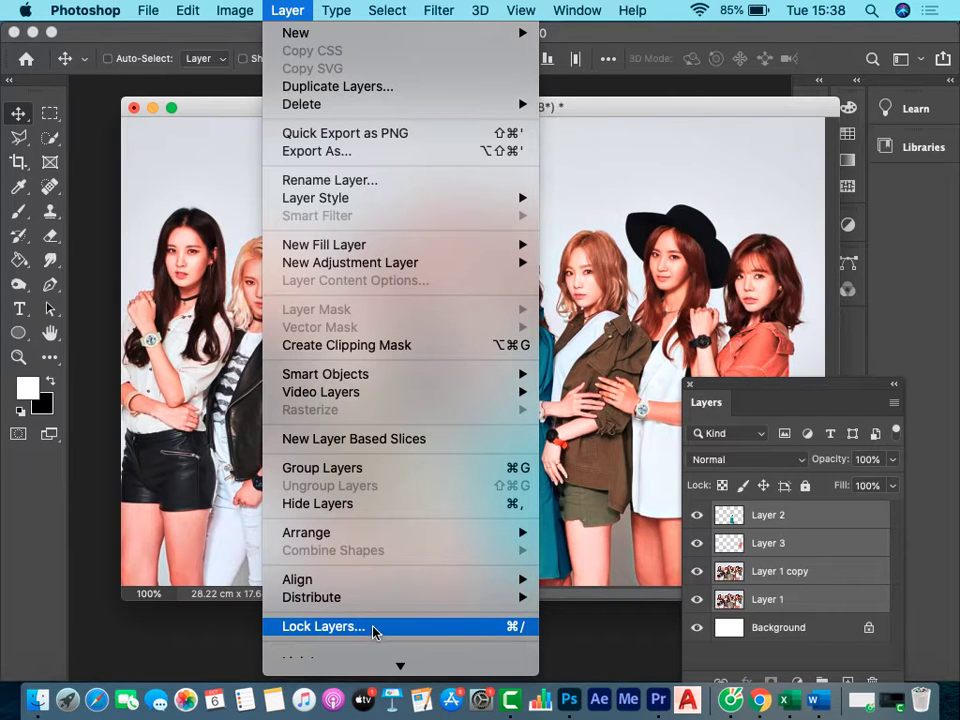
mouse_move(400, 676)
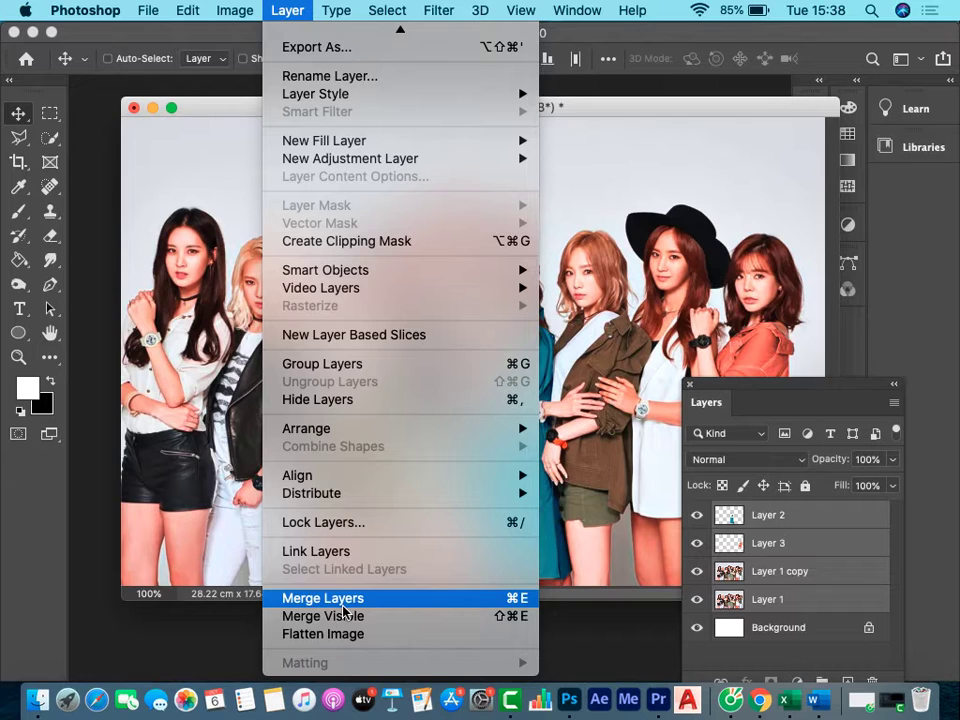
left_click(527, 600)
left_click(697, 515)
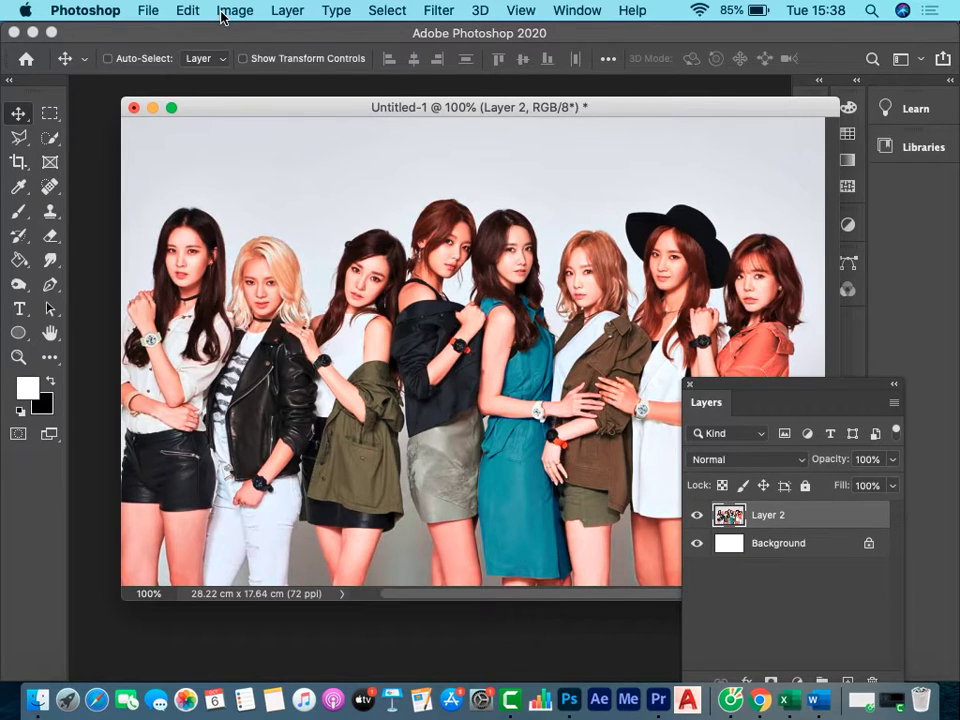
Open the Image menu to reach the Adjustments list for Layer 2.
left_click(224, 12)
mouse_move(265, 62)
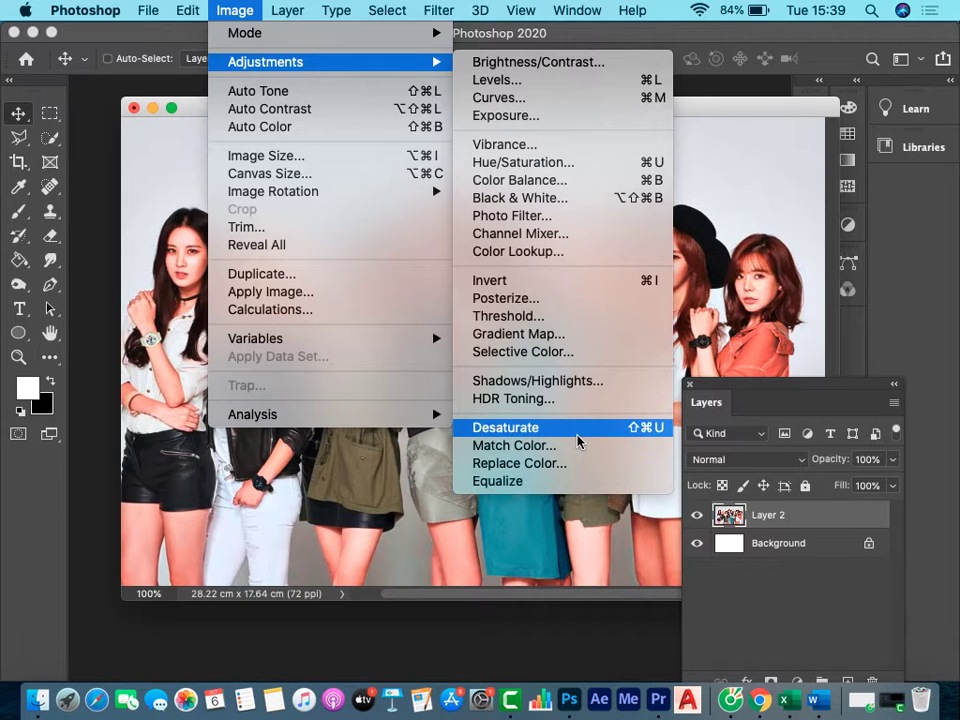
Desaturate the group photo to black and white and duplicate Layer 2.
left_click(578, 440)
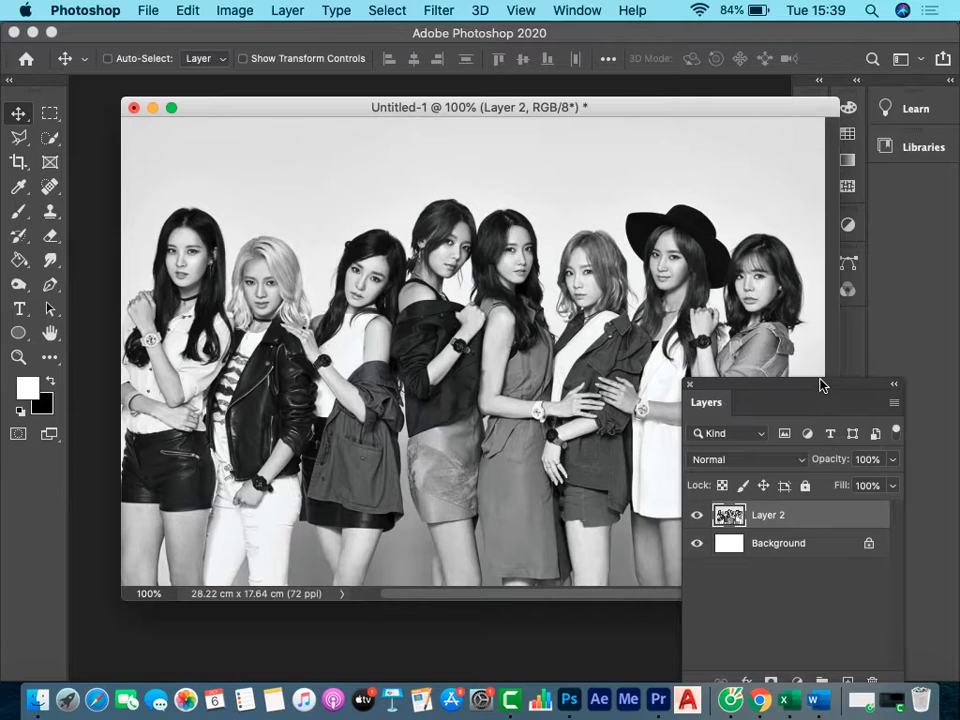
left_click_drag(818, 390, 658, 527)
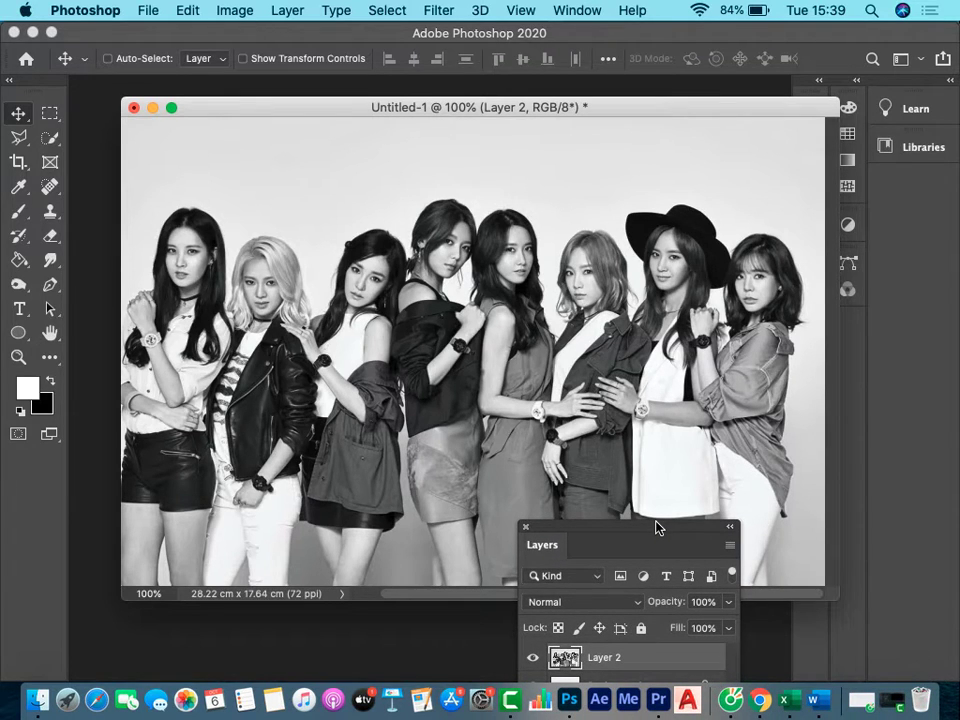
mouse_move(658, 527)
left_mouse_down()
mouse_move(793, 171)
mouse_move(673, 114)
mouse_move(557, 140)
mouse_move(468, 141)
left_mouse_up()
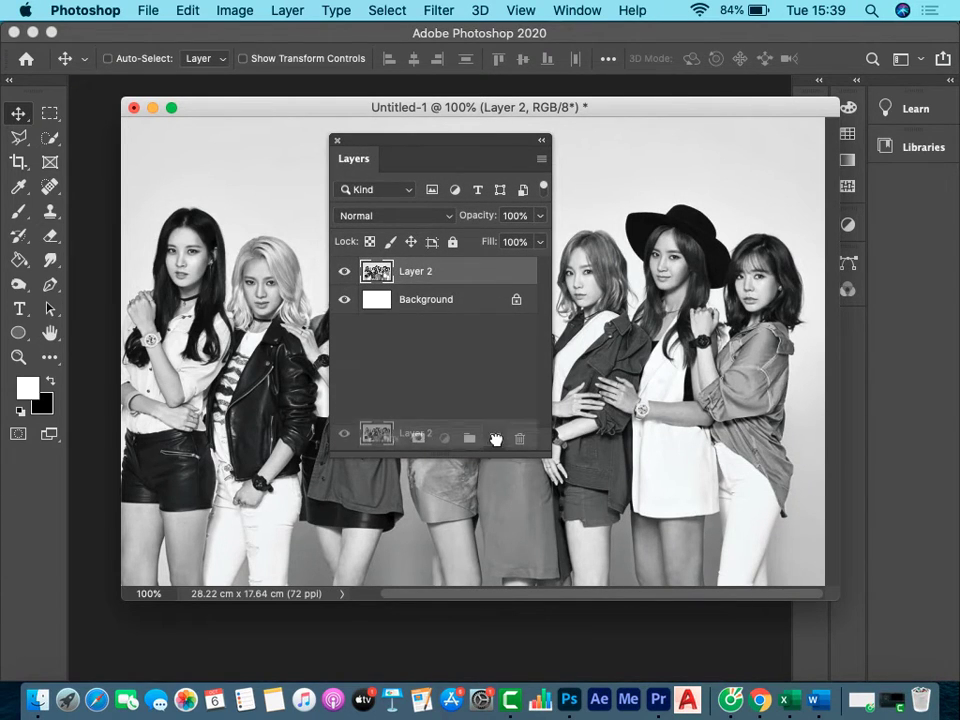
left_click_drag(497, 282, 495, 439)
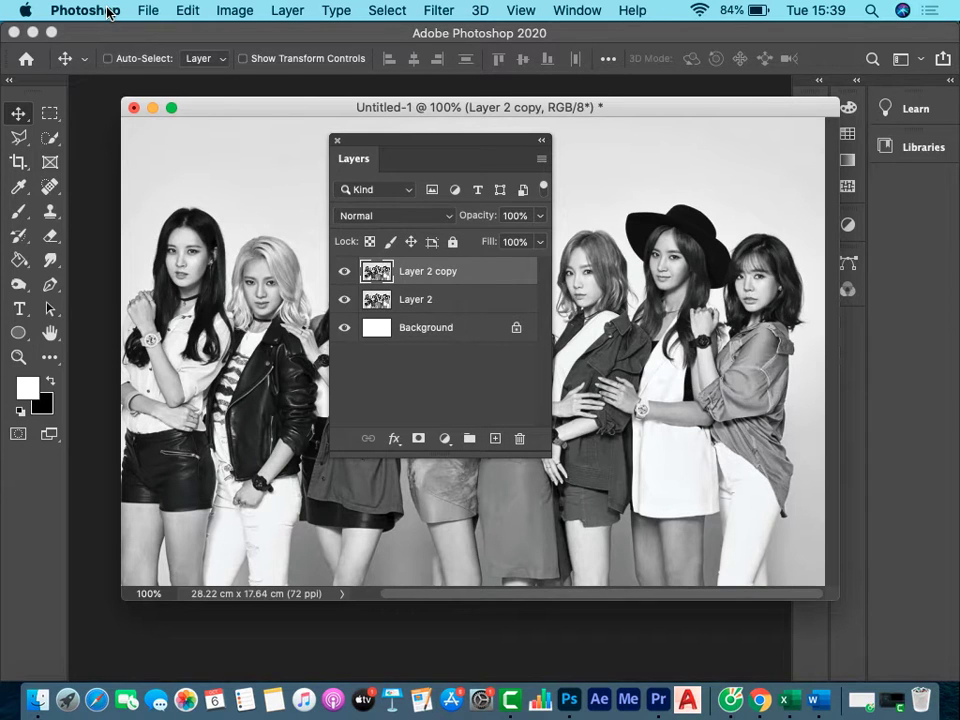
Invert Layer 2 copy and set its blend mode to Color Dodge.
left_click(225, 11)
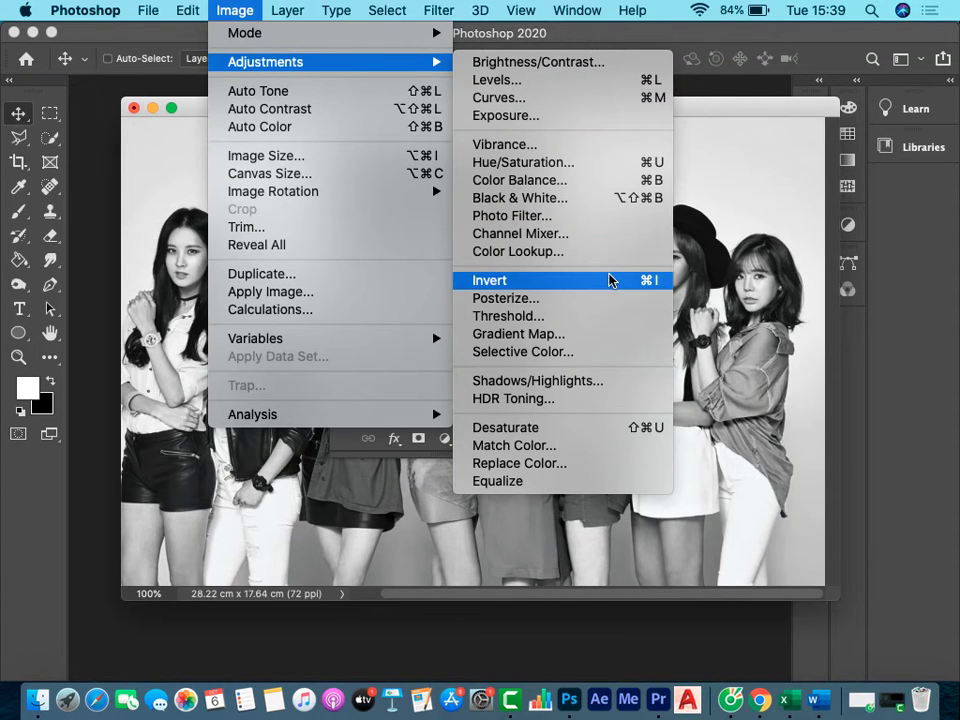
left_click(625, 280)
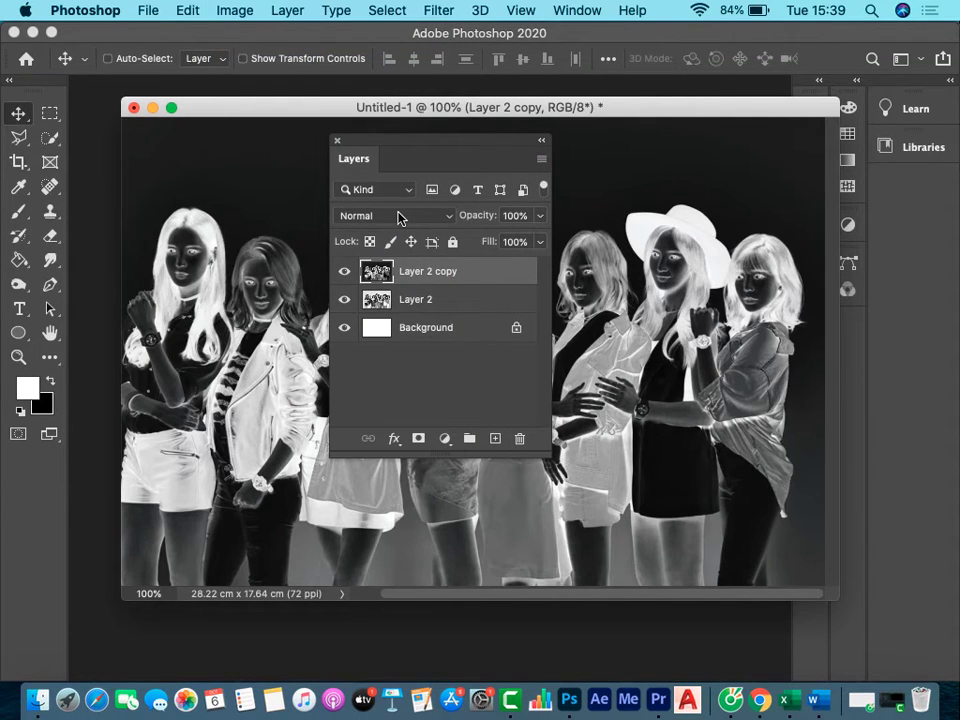
left_click(398, 218)
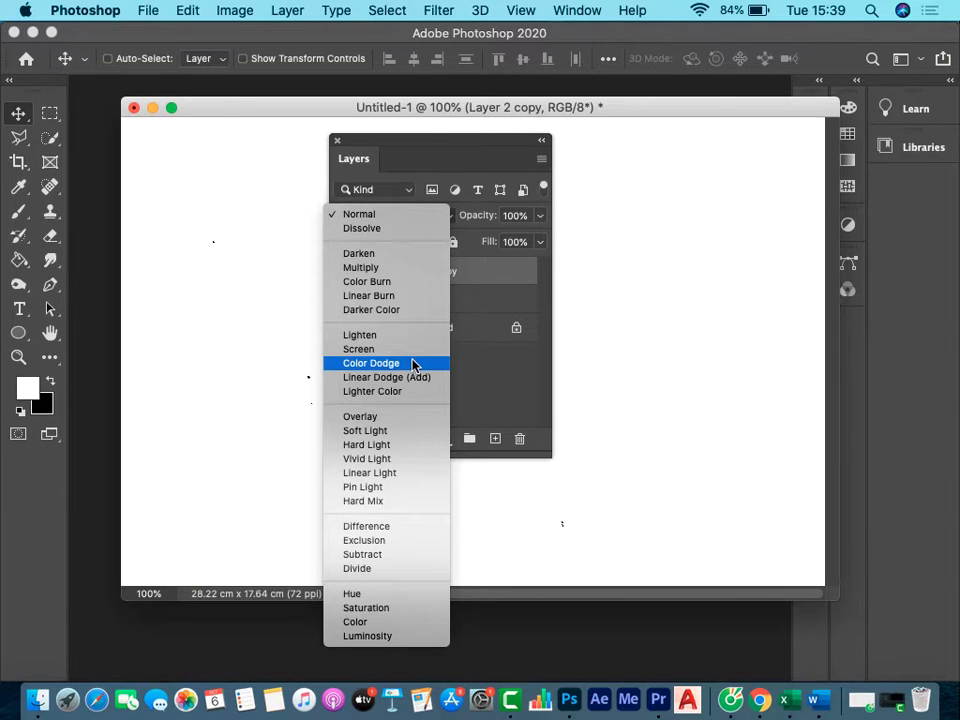
left_click(412, 363)
mouse_move(469, 141)
left_mouse_down()
mouse_move(765, 474)
mouse_move(743, 451)
left_mouse_up()
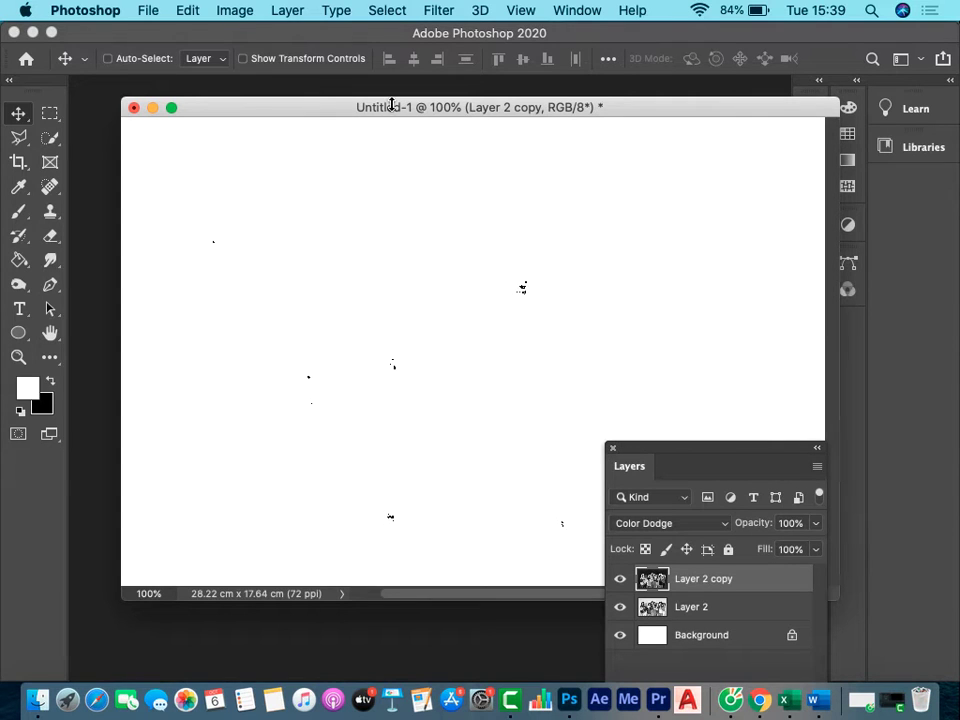
left_click(437, 12)
mouse_move(447, 233)
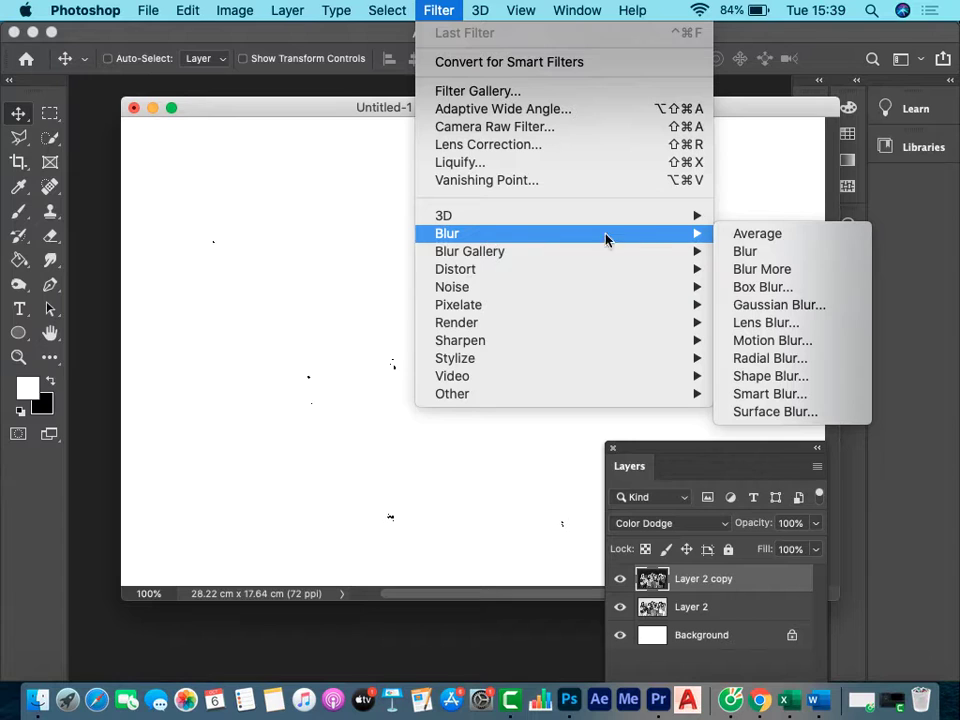
Preview Gaussian Blur radii of 0.5, 0.1 and 0.3 before settling on 1.3 pixels.
left_click(822, 311)
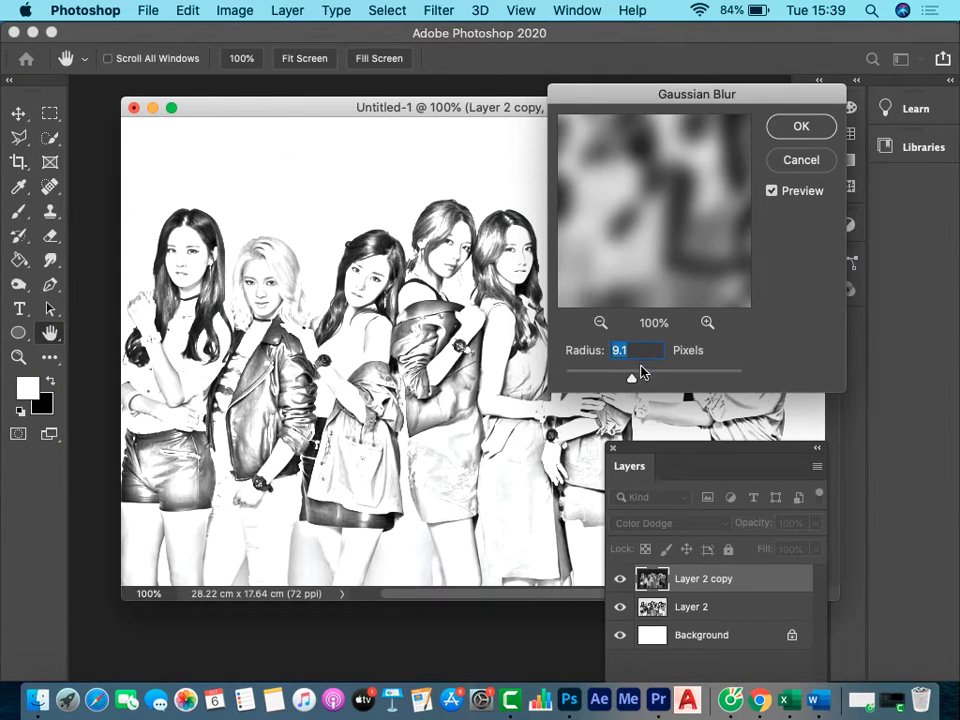
left_click_drag(634, 376, 569, 379)
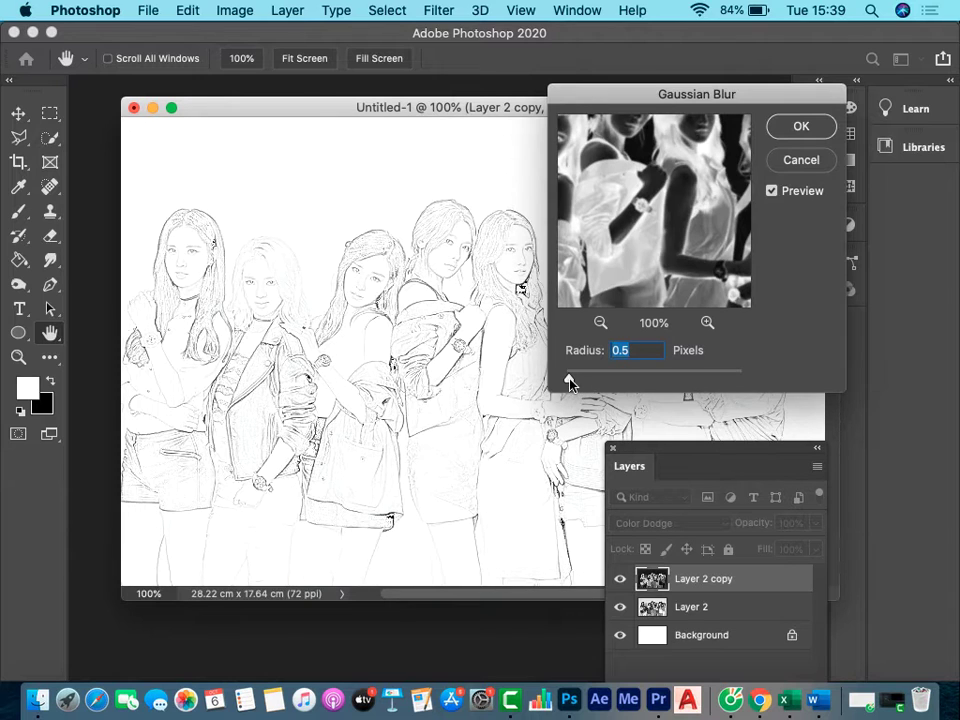
left_click_drag(650, 95, 793, 179)
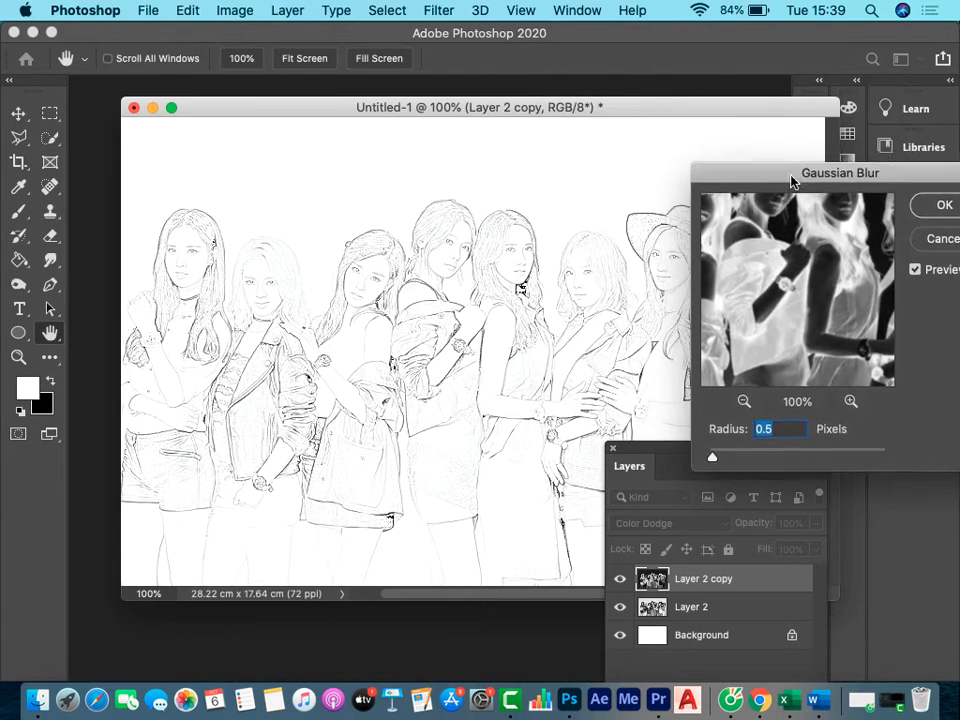
left_click_drag(714, 468, 709, 470)
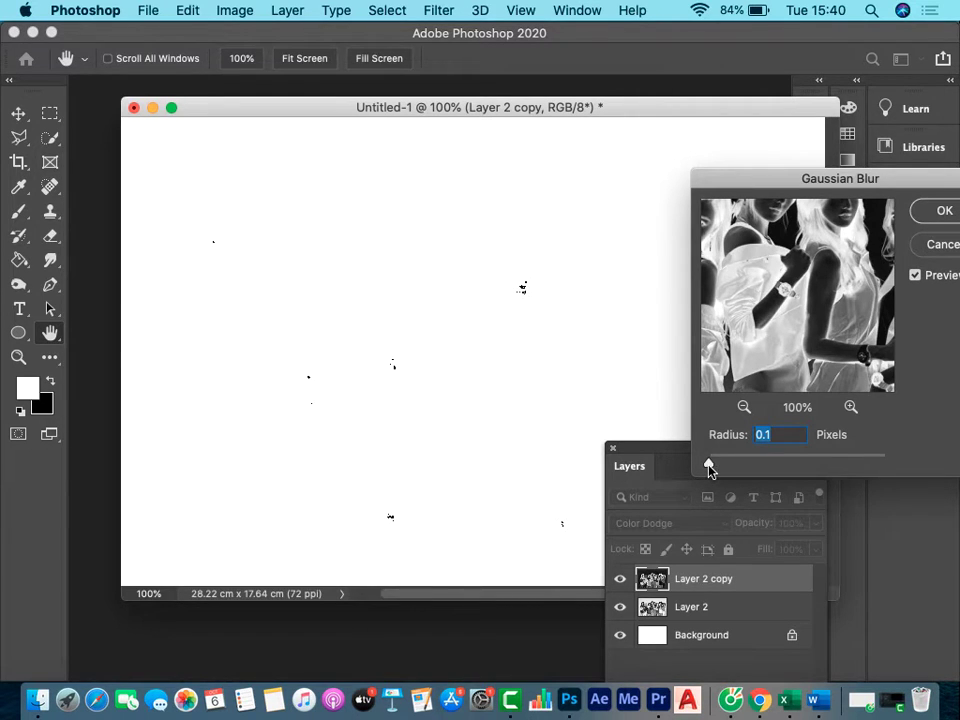
left_click_drag(708, 464, 710, 465)
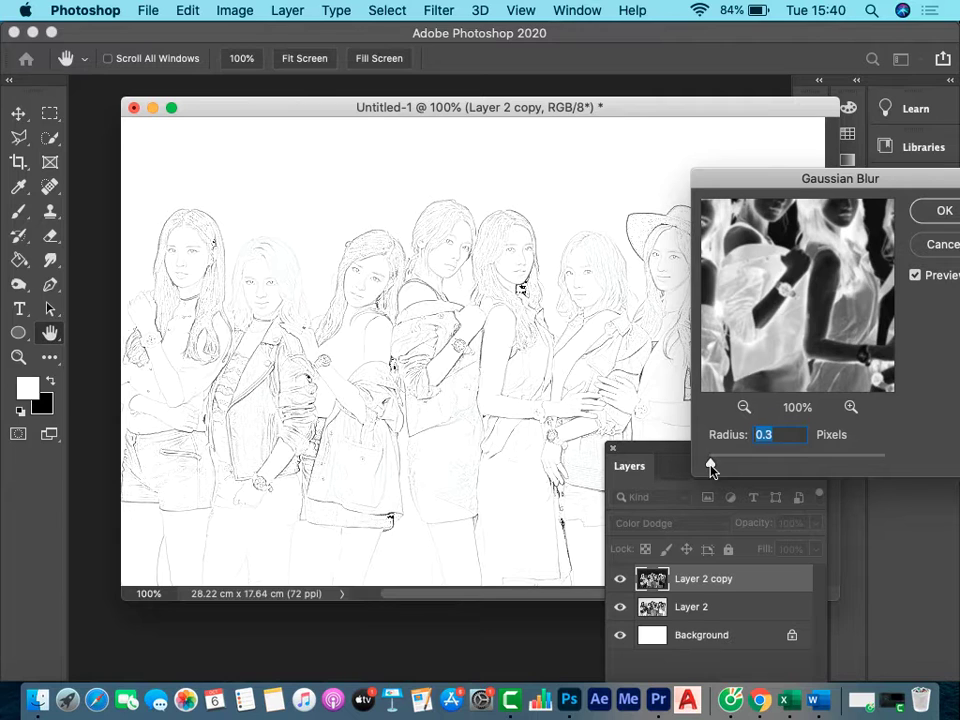
left_click_drag(759, 178, 795, 164)
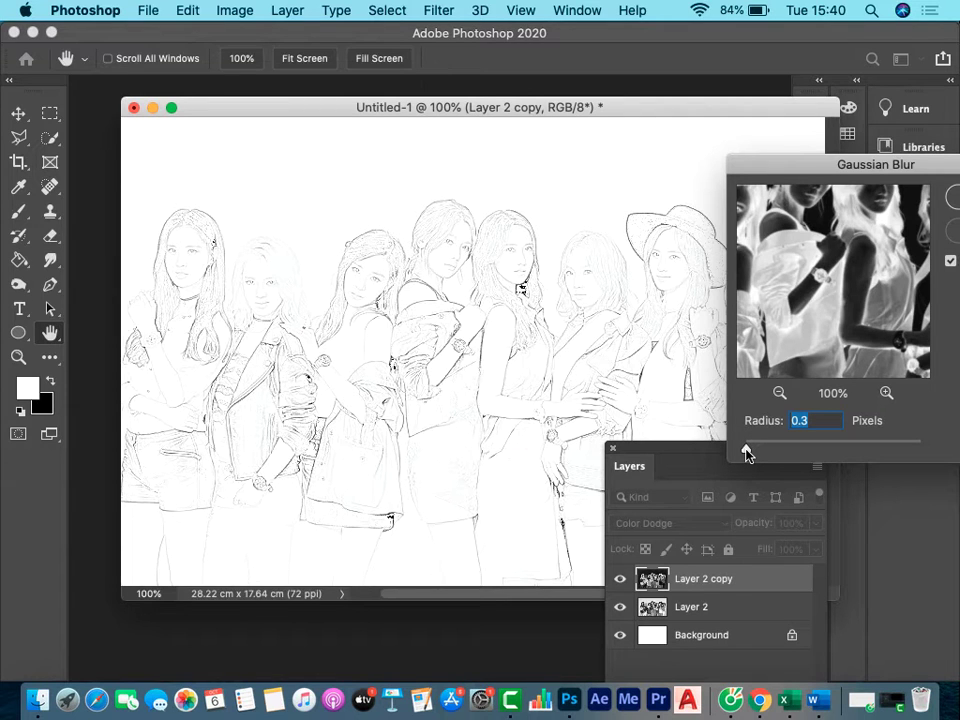
mouse_move(746, 453)
left_mouse_down()
mouse_move(893, 447)
mouse_move(808, 458)
left_mouse_up()
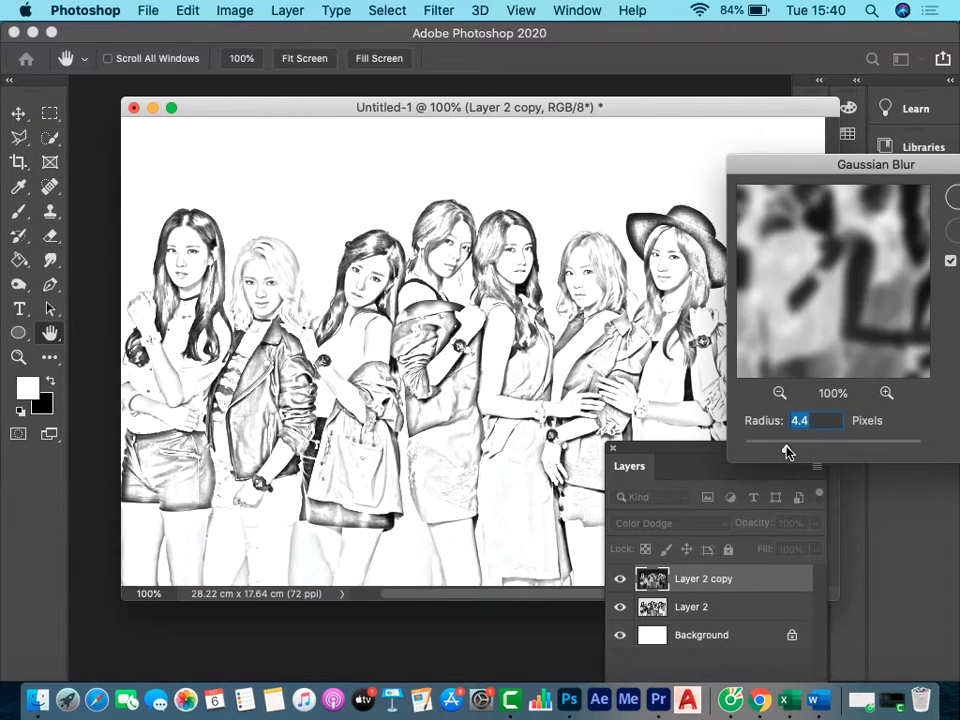
mouse_move(779, 453)
left_mouse_down()
mouse_move(752, 455)
mouse_move(903, 449)
mouse_move(756, 450)
left_mouse_up()
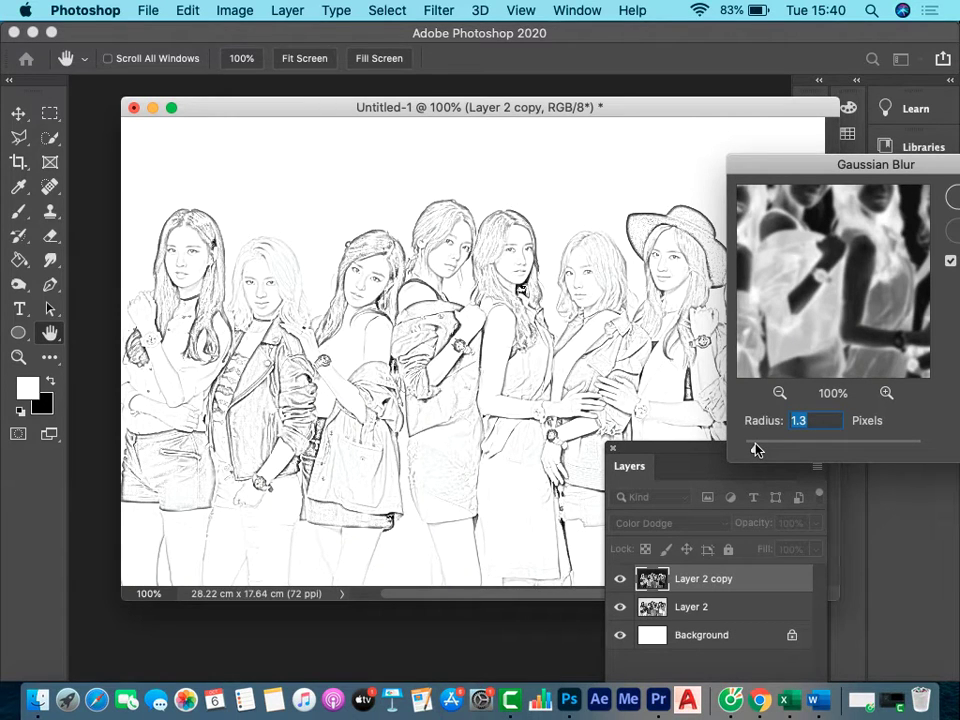
left_click_drag(829, 163, 658, 245)
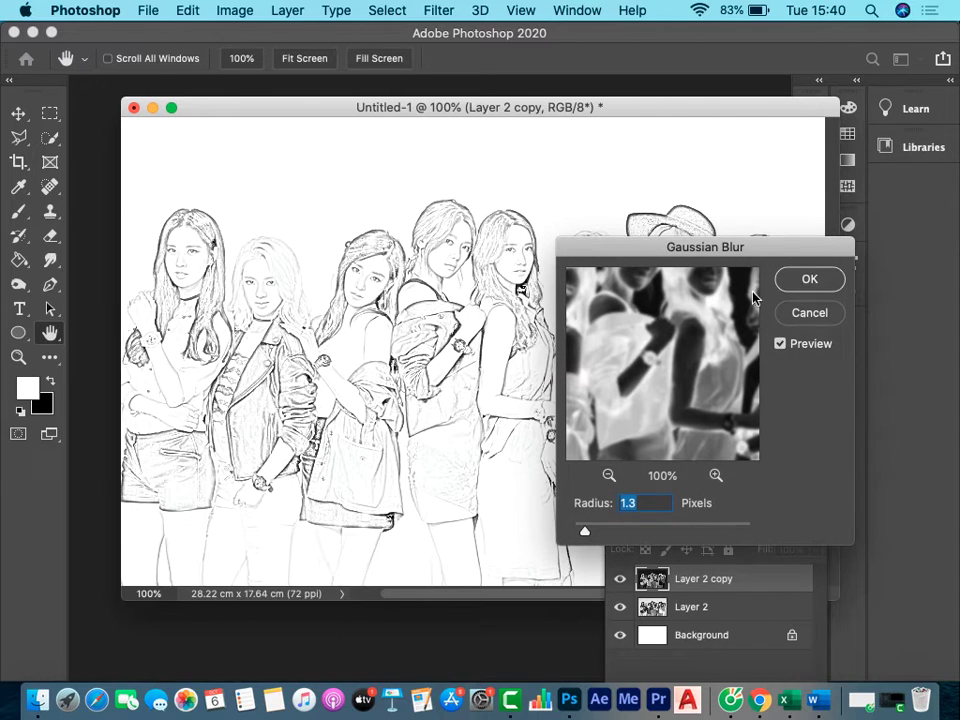
Apply the 1.3-pixel Gaussian Blur and switch to the original colour photo in Chrome.
left_click(810, 280)
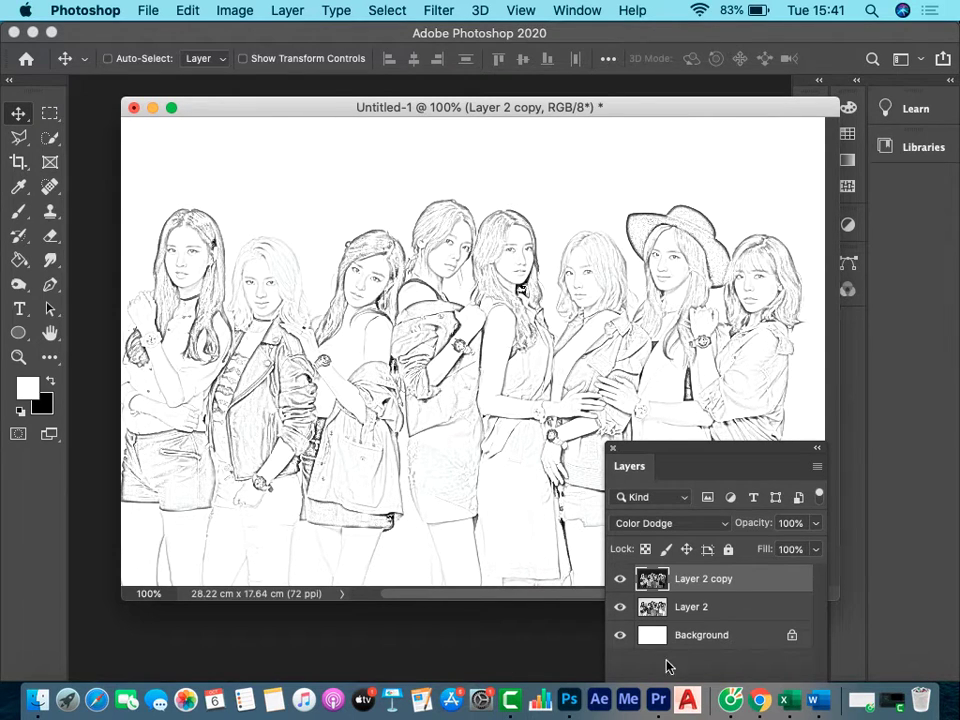
left_click(759, 703)
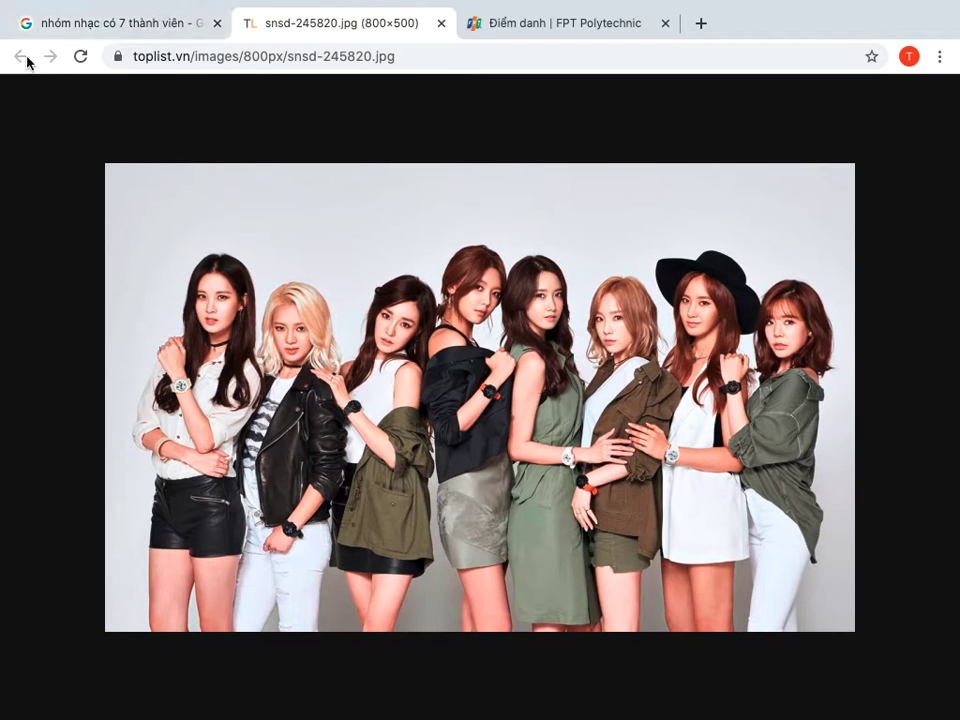
Close the original photo page and browse the image search results.
left_click(440, 23)
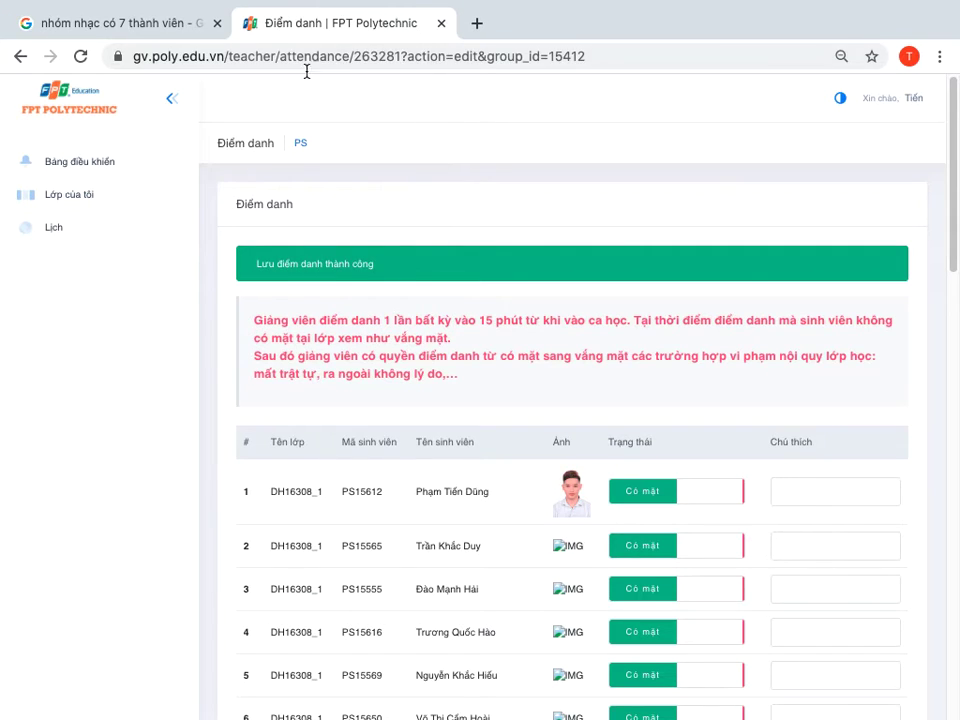
left_click(195, 24)
scroll(562, 540, "down", 6)
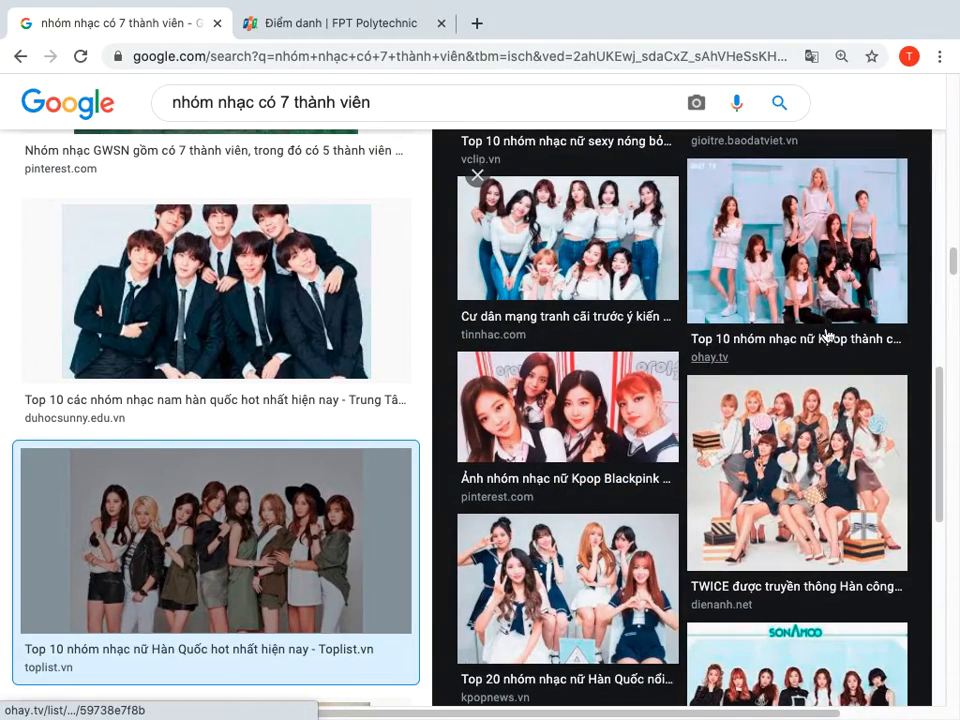
scroll(830, 340, "down", 5)
scroll(824, 347, "up", 5)
scroll(109, 274, "up", 10)
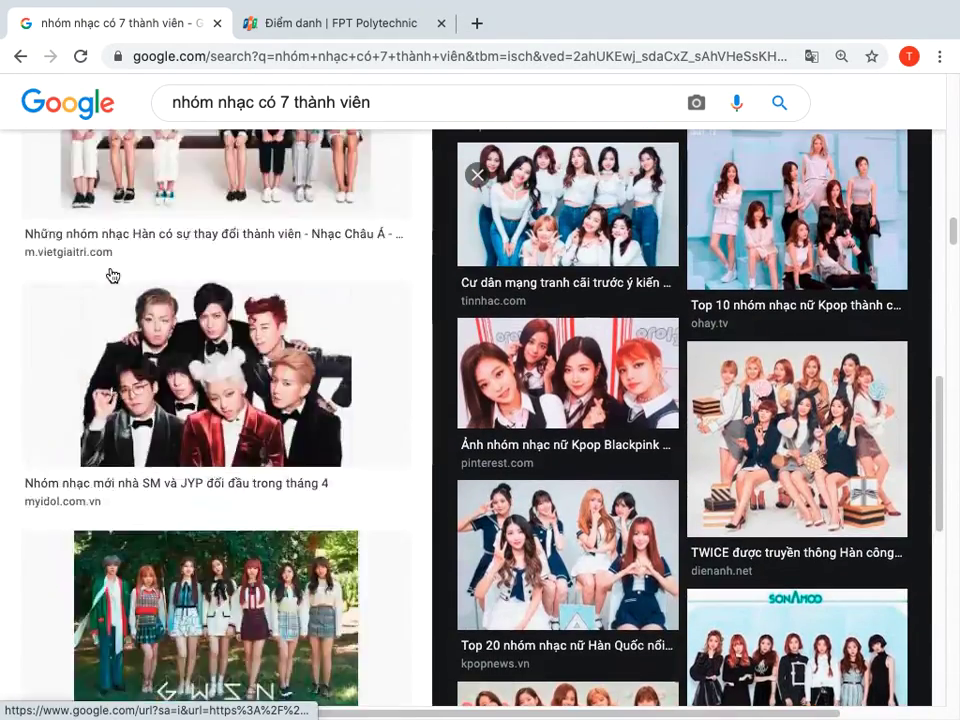
scroll(113, 274, "up", 2)
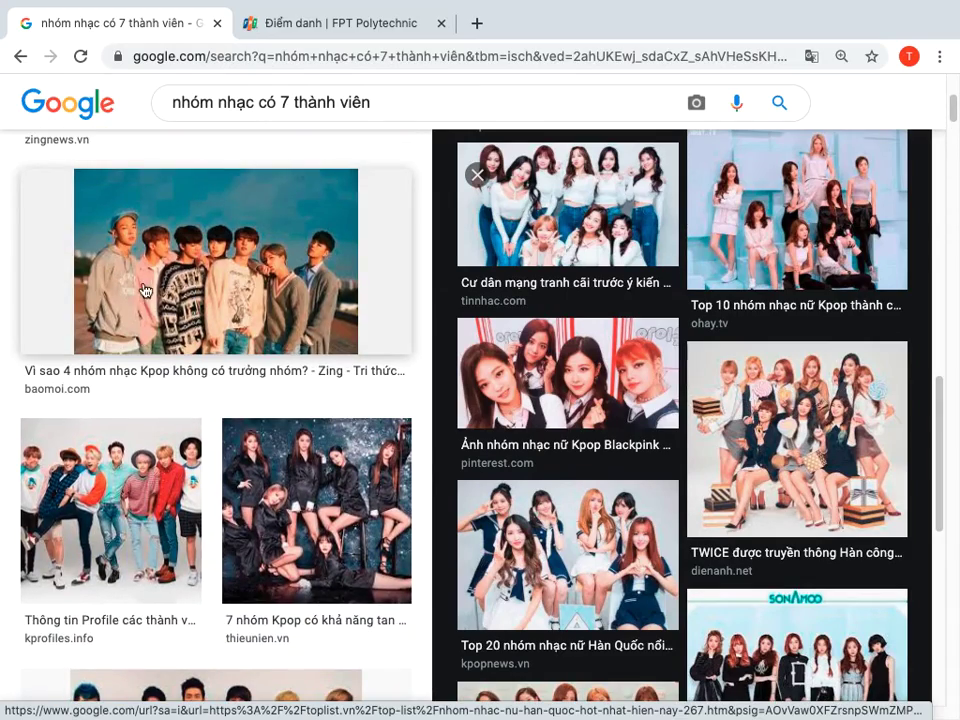
left_click_drag(191, 283, 195, 290)
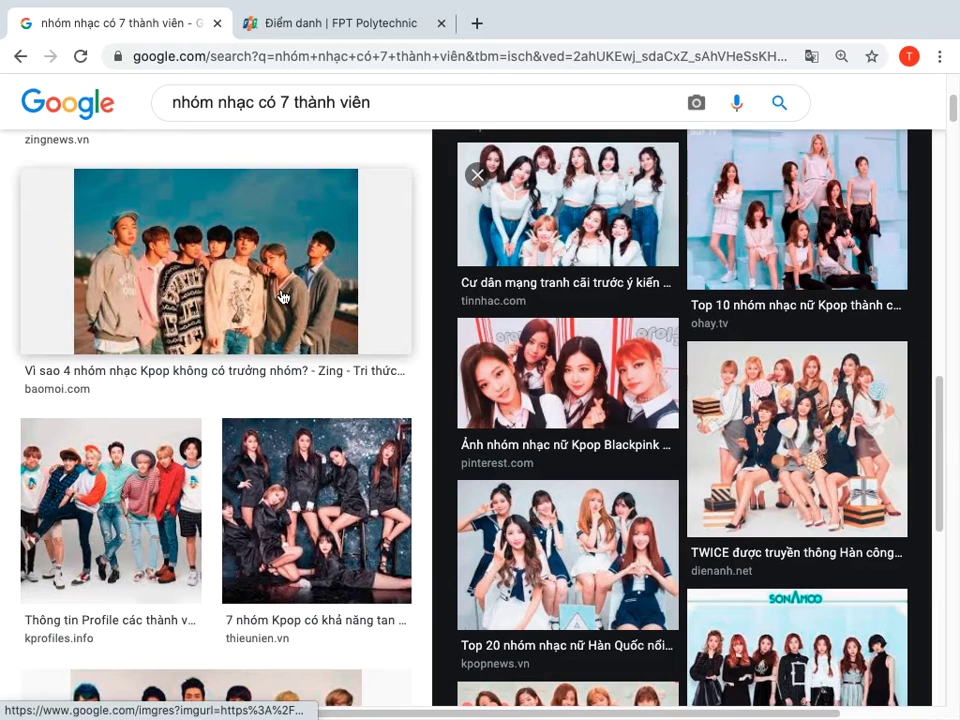
Copy the baomoi.com boy-group preview image and return to Photoshop.
left_click(220, 248)
right_click(735, 285)
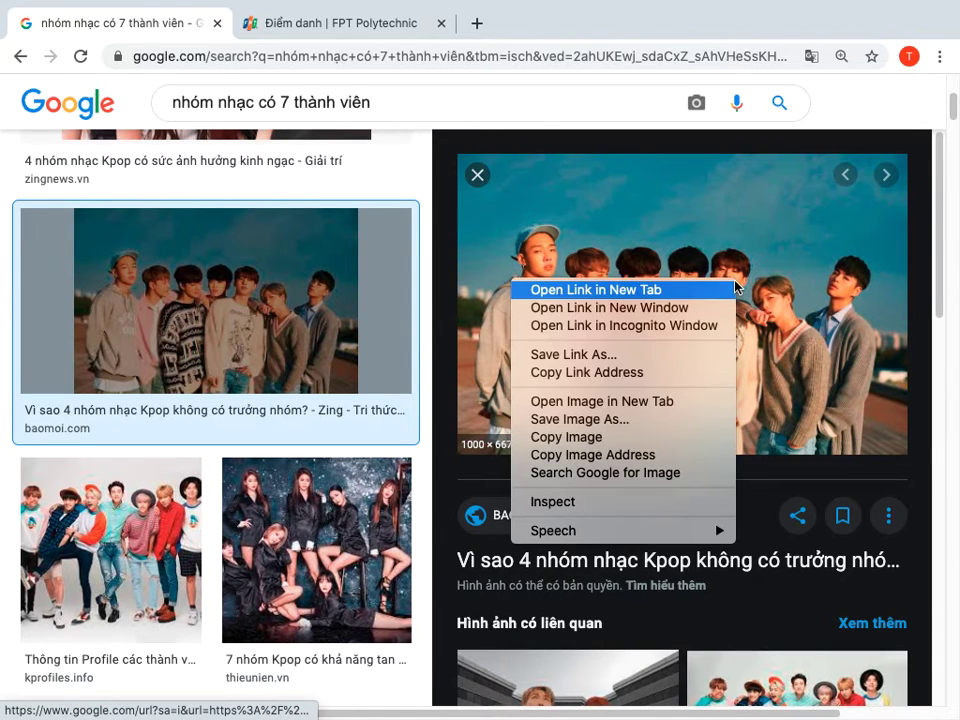
left_click(590, 440)
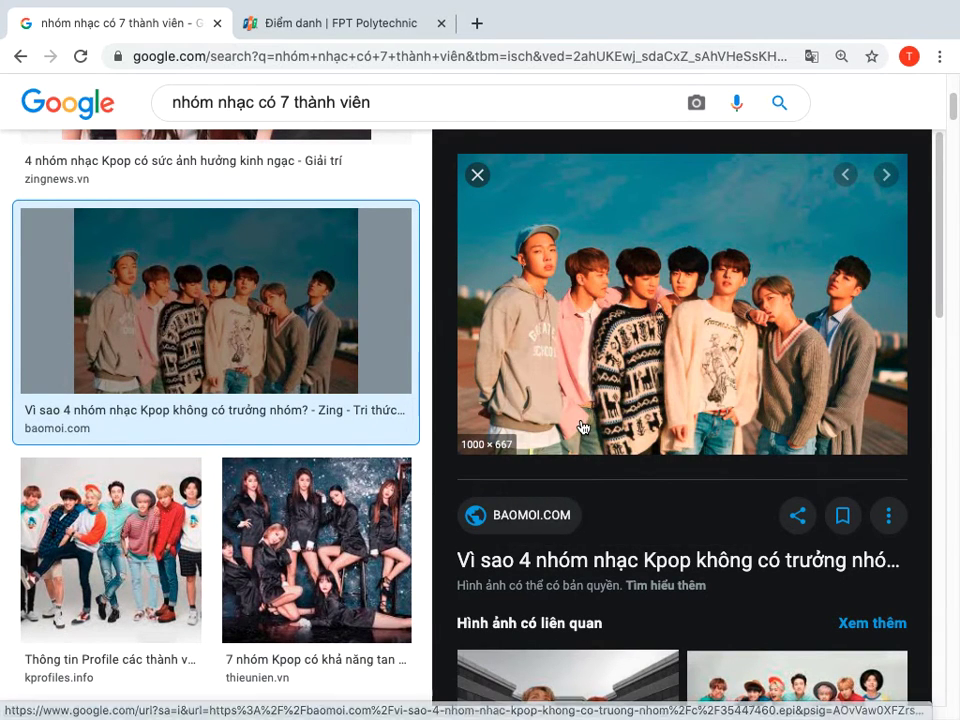
key("super+Tab")
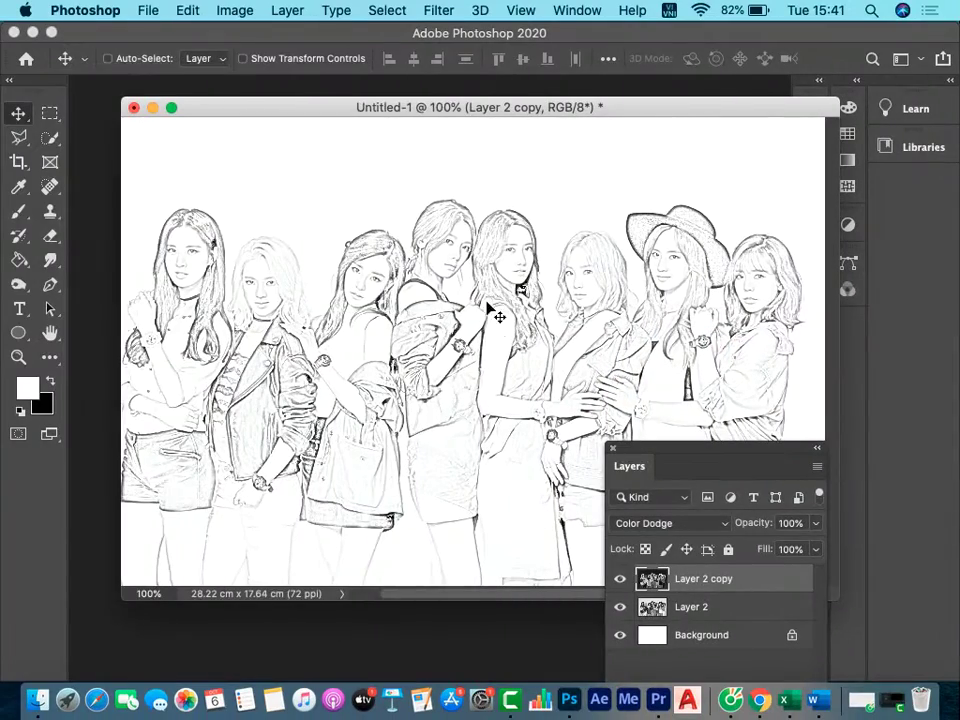
Create a new 35.28 × 23.53 cm, 72 ppi document from the copied image size.
left_click(150, 11)
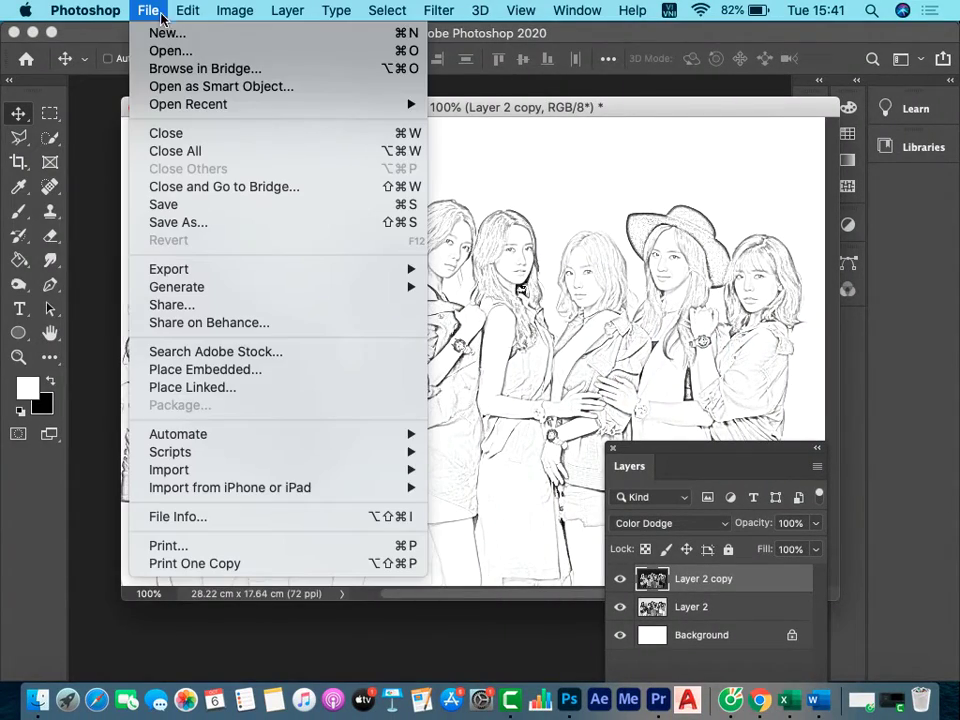
left_click(168, 31)
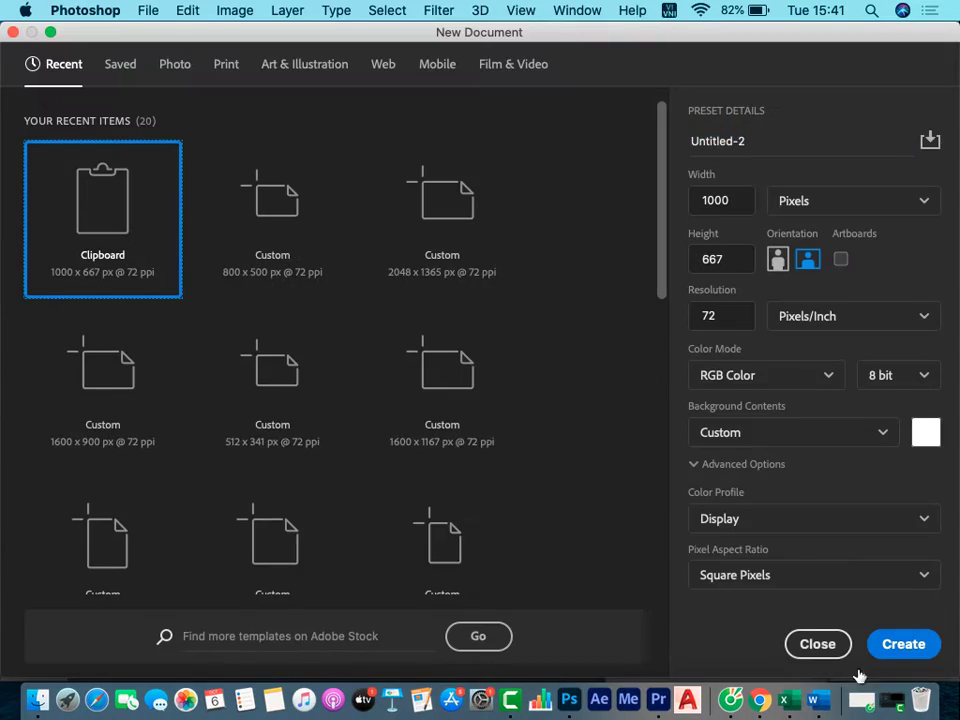
left_click(903, 647)
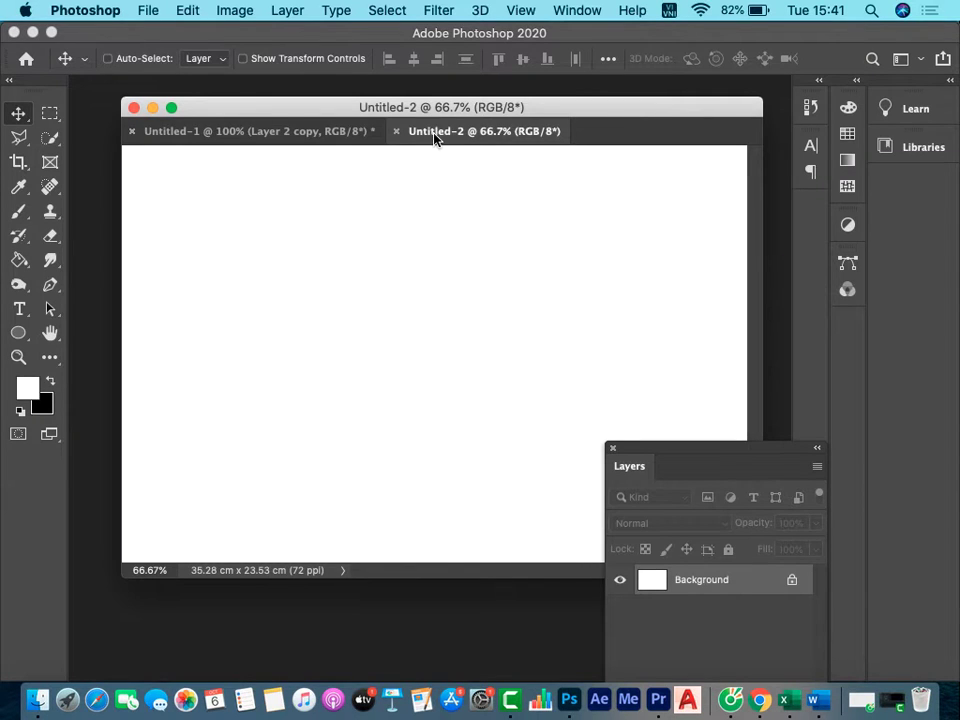
Float the Untitled-2 window and paste the boy-group photo as Layer 1.
left_click_drag(432, 140, 272, 215)
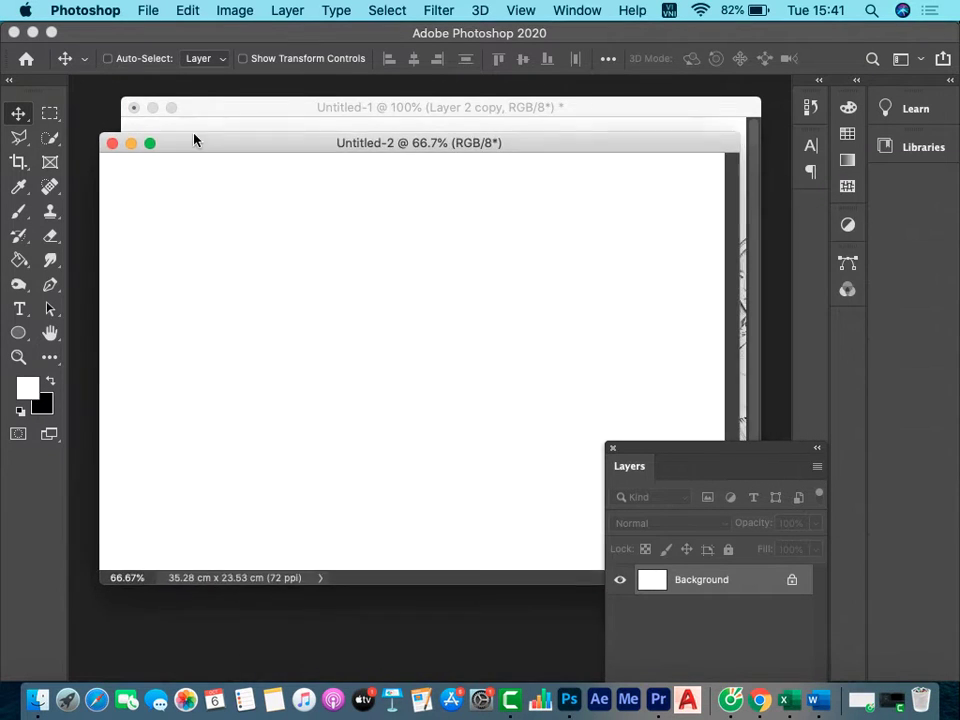
left_click_drag(272, 215, 180, 147)
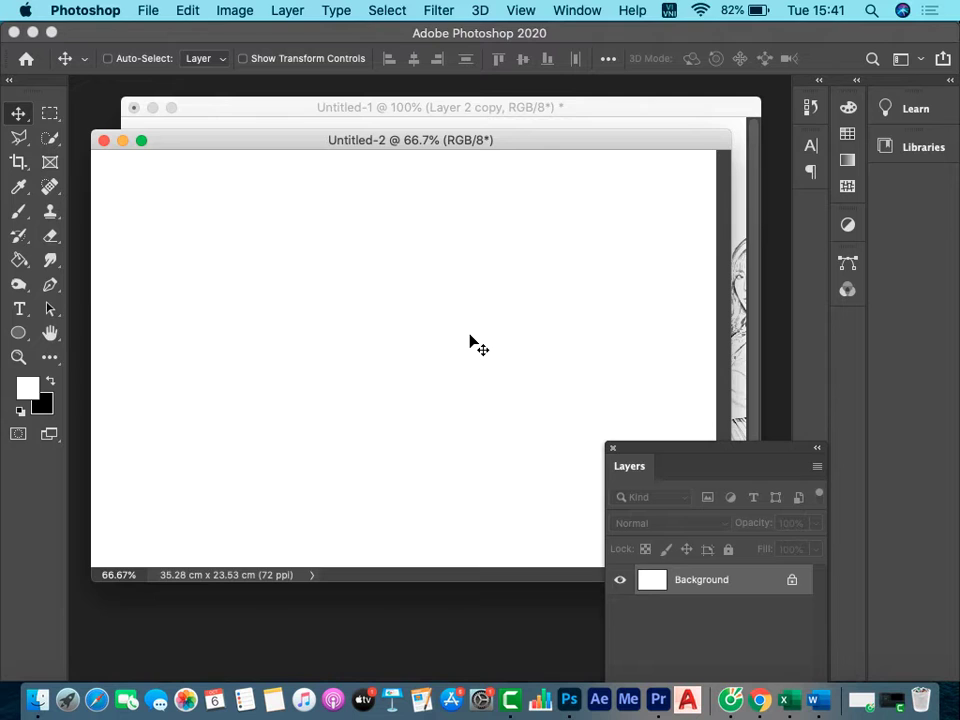
key("super+v")
mouse_move(745, 459)
left_mouse_down()
mouse_move(763, 439)
mouse_move(836, 189)
mouse_move(857, 407)
left_mouse_up()
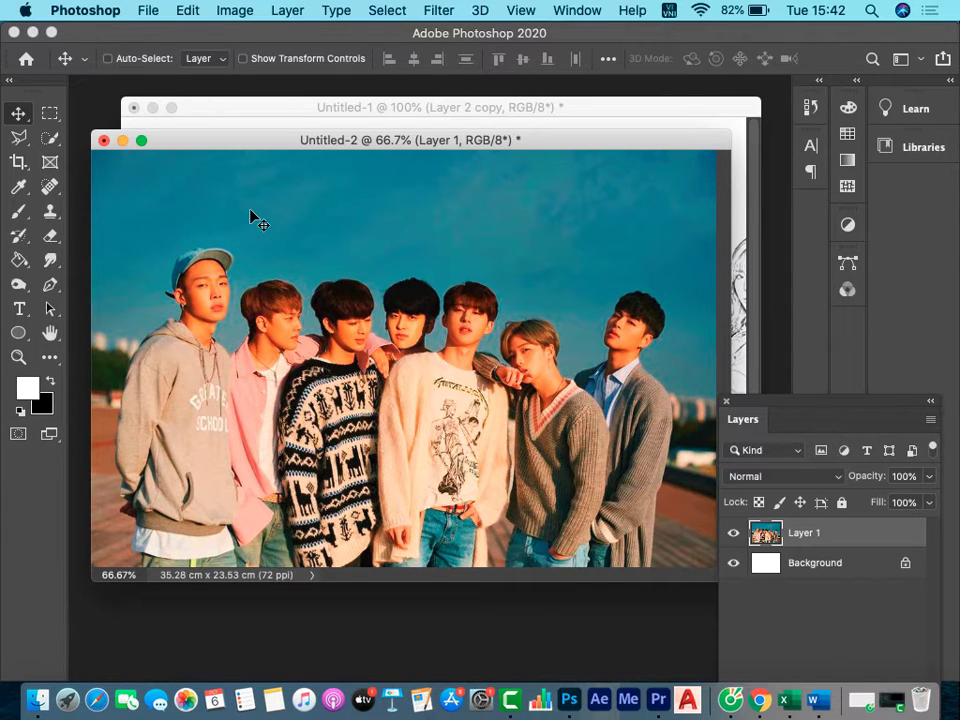
Open Levels and preview RGB black and white point changes before resetting them.
left_click(235, 11)
mouse_move(265, 62)
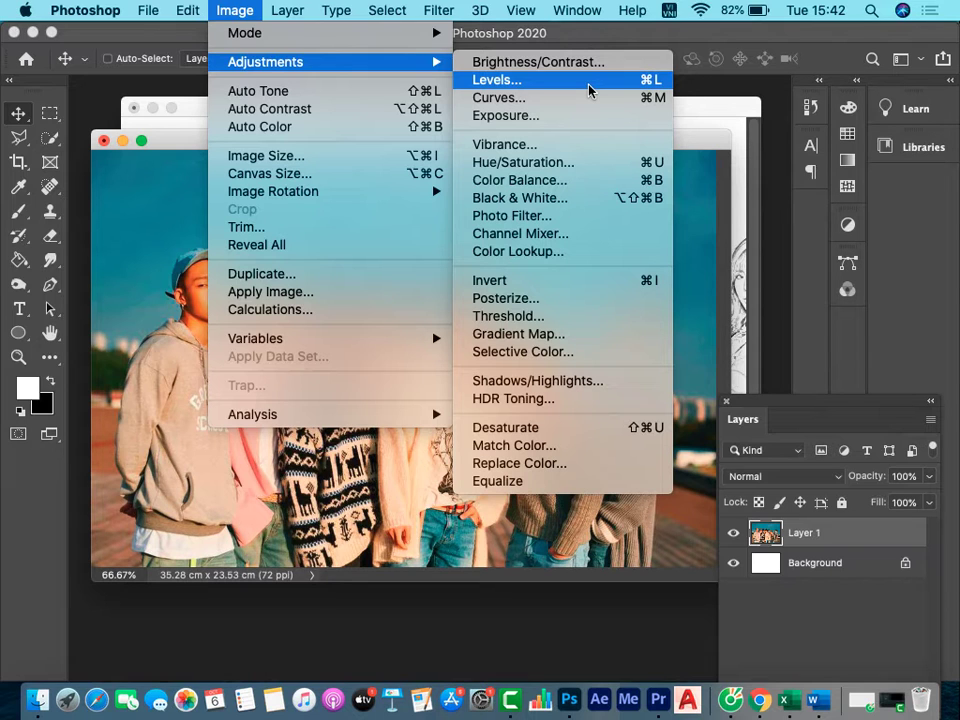
left_click(589, 91)
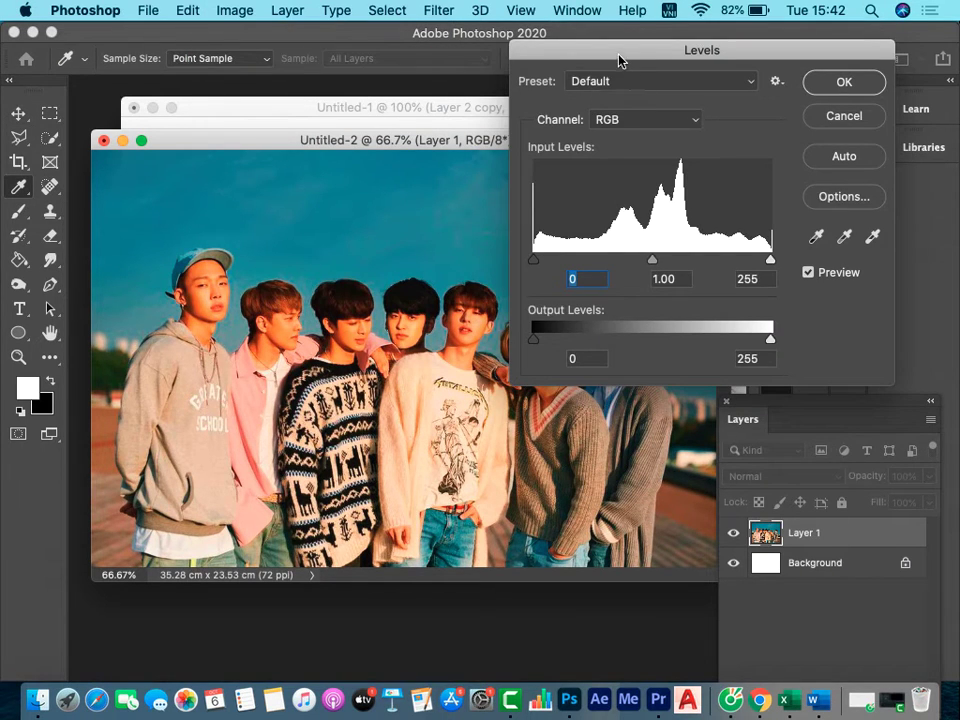
left_click_drag(615, 55, 597, 43)
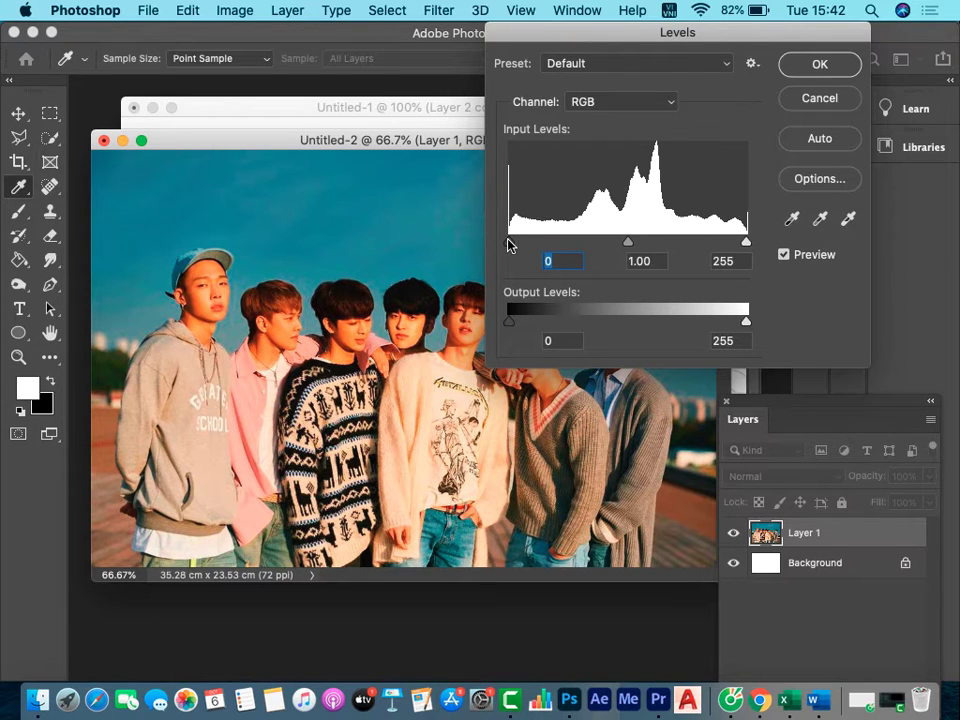
mouse_move(509, 244)
left_mouse_down()
mouse_move(542, 243)
mouse_move(500, 242)
mouse_move(561, 244)
mouse_move(470, 248)
left_mouse_up()
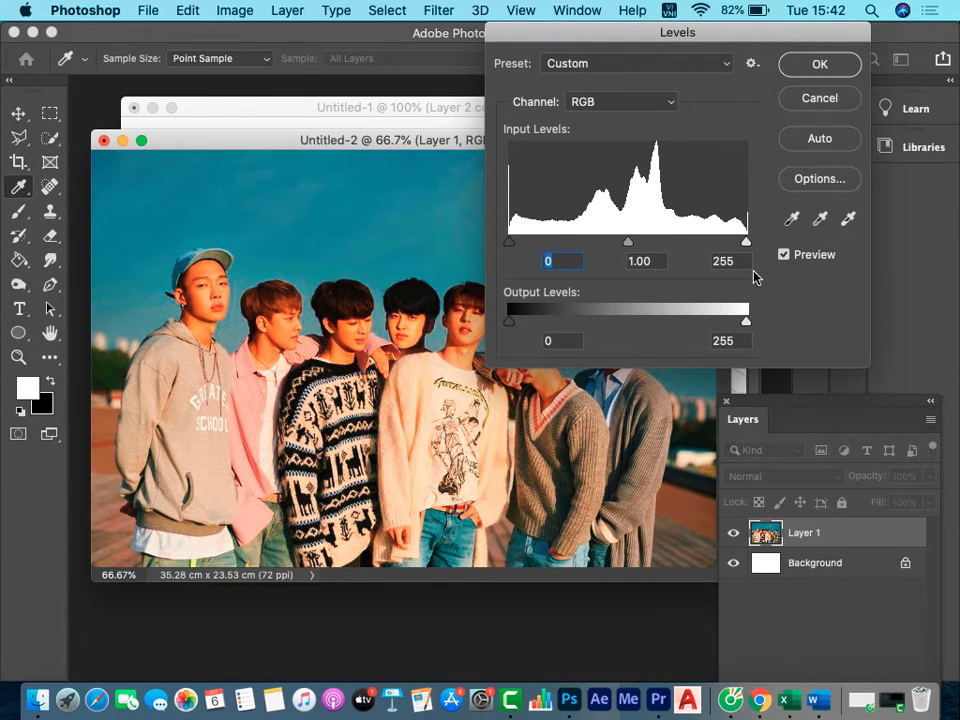
mouse_move(746, 243)
left_mouse_down()
mouse_move(691, 245)
mouse_move(760, 258)
left_mouse_up()
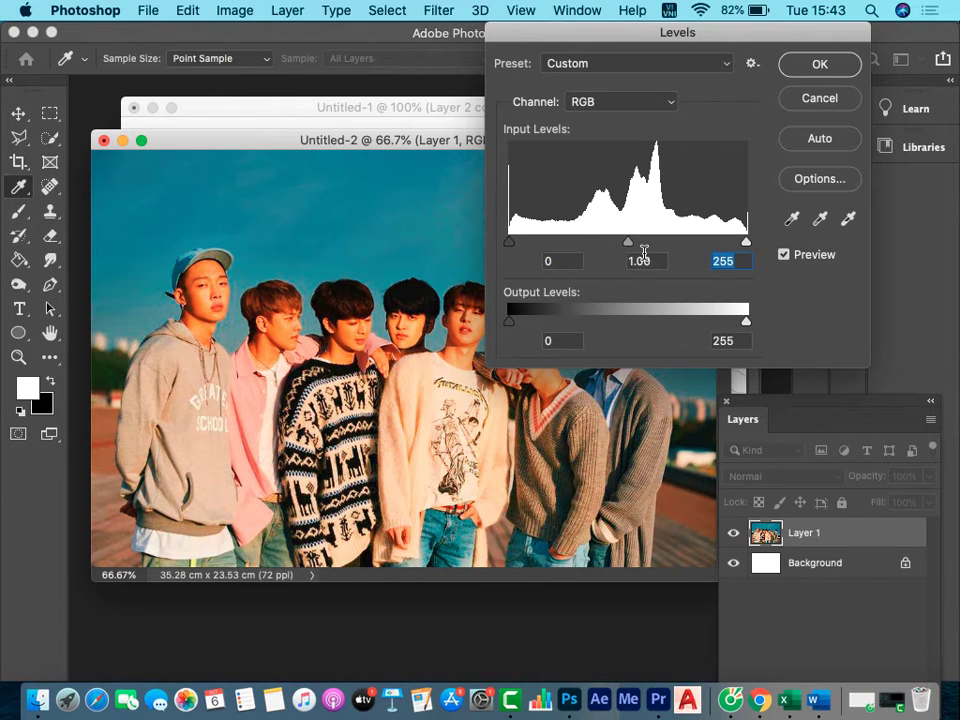
Switch Levels to the Red channel and raise its black input to 117.
left_click(607, 105)
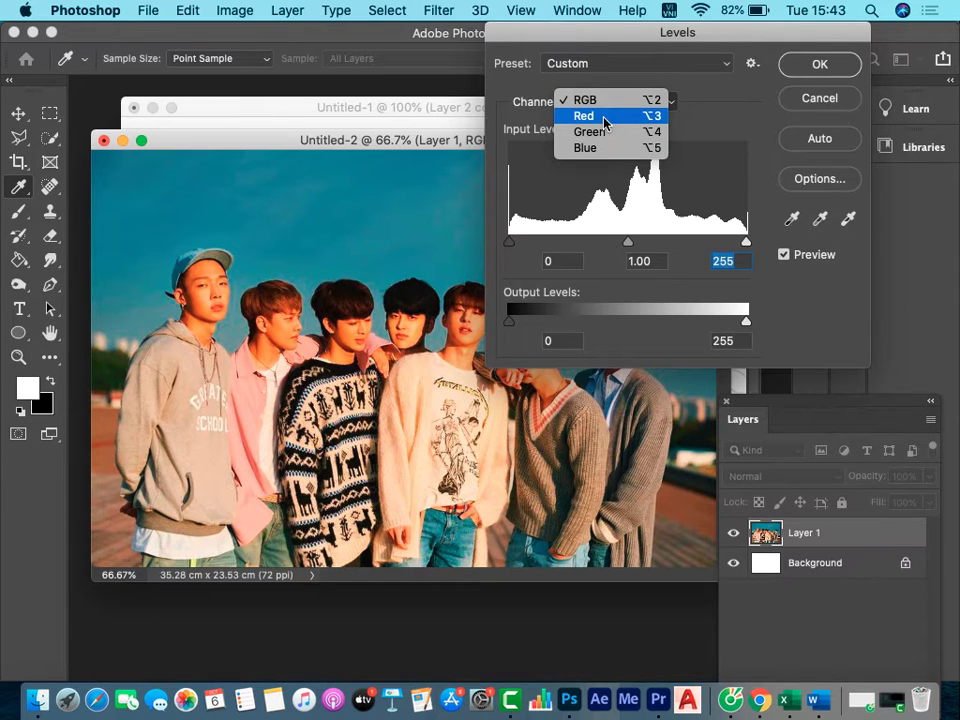
left_click(605, 120)
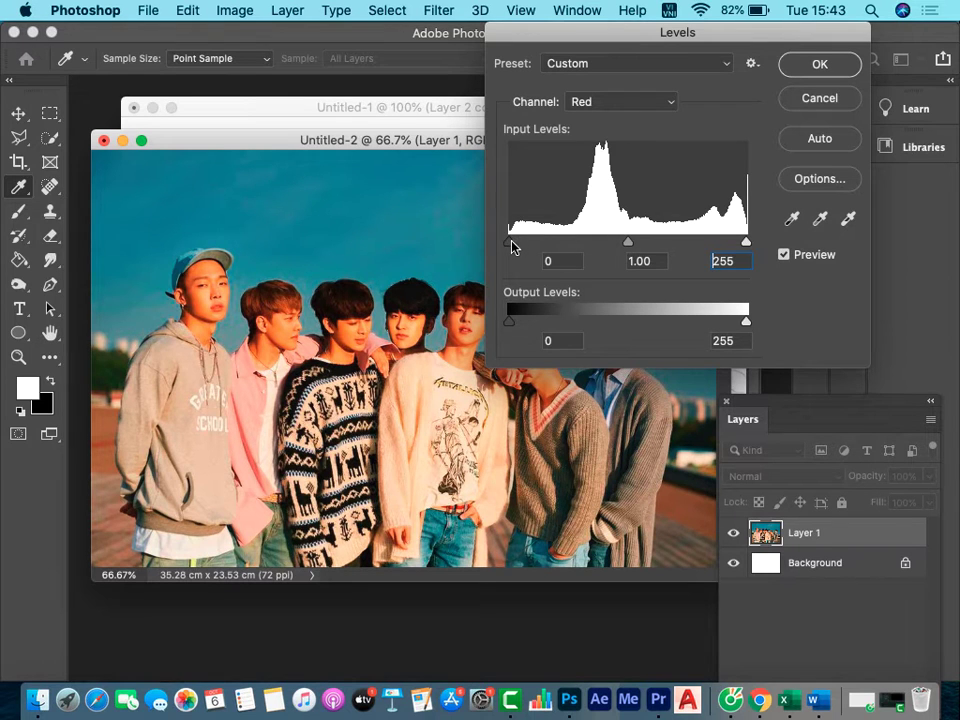
mouse_move(510, 243)
left_mouse_down()
mouse_move(500, 244)
mouse_move(568, 249)
left_mouse_up()
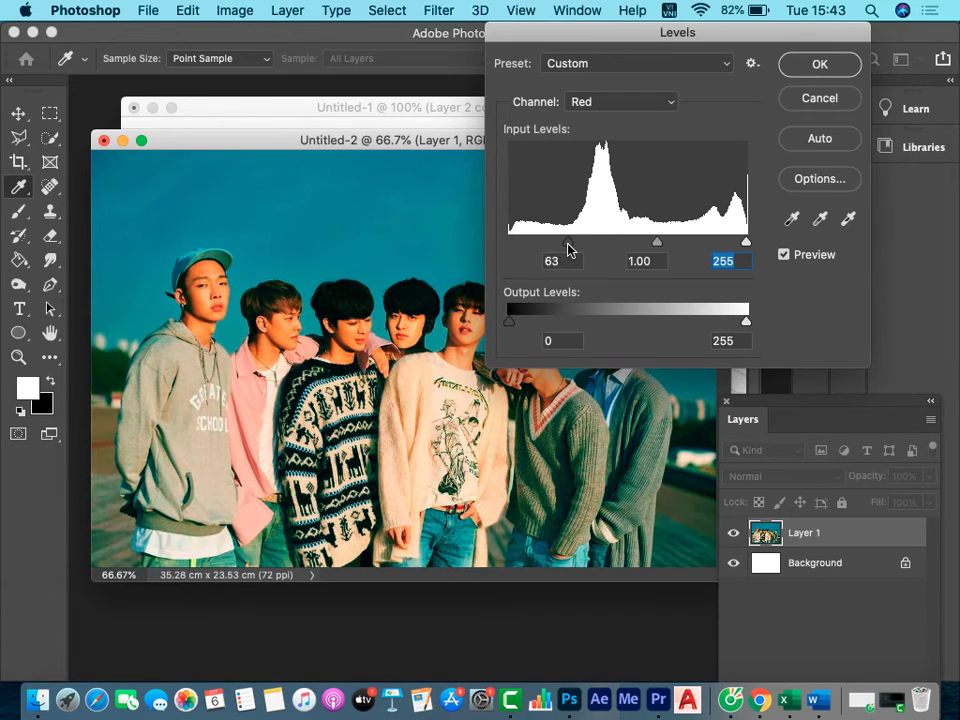
mouse_move(568, 249)
left_mouse_down()
mouse_move(542, 250)
mouse_move(591, 250)
mouse_move(516, 251)
mouse_move(577, 252)
left_mouse_up()
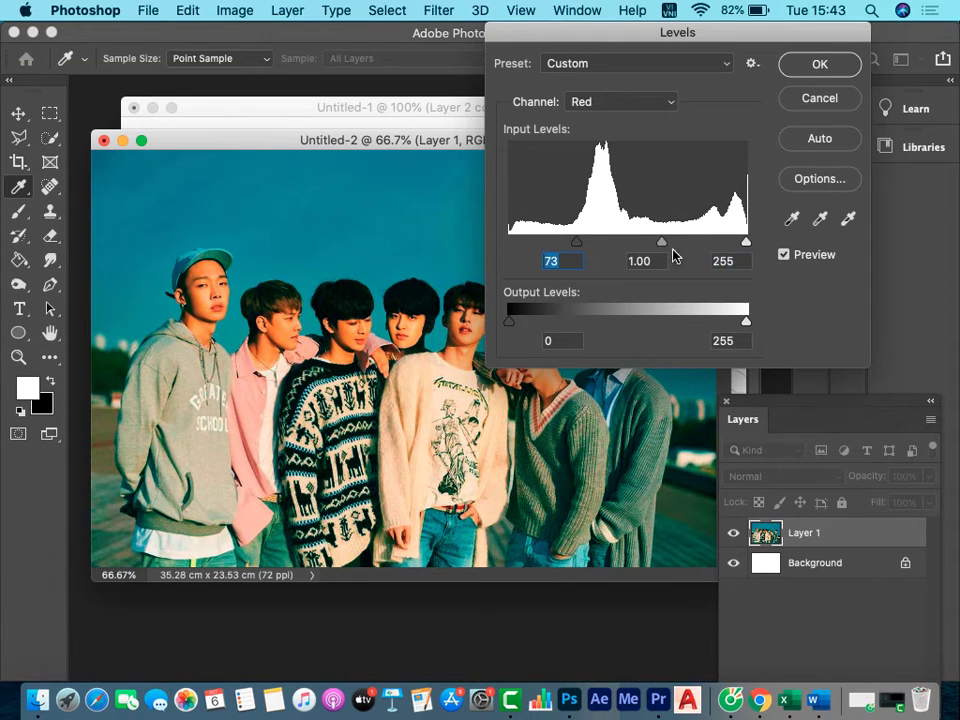
mouse_move(745, 245)
left_mouse_down()
mouse_move(712, 243)
mouse_move(754, 246)
left_mouse_up()
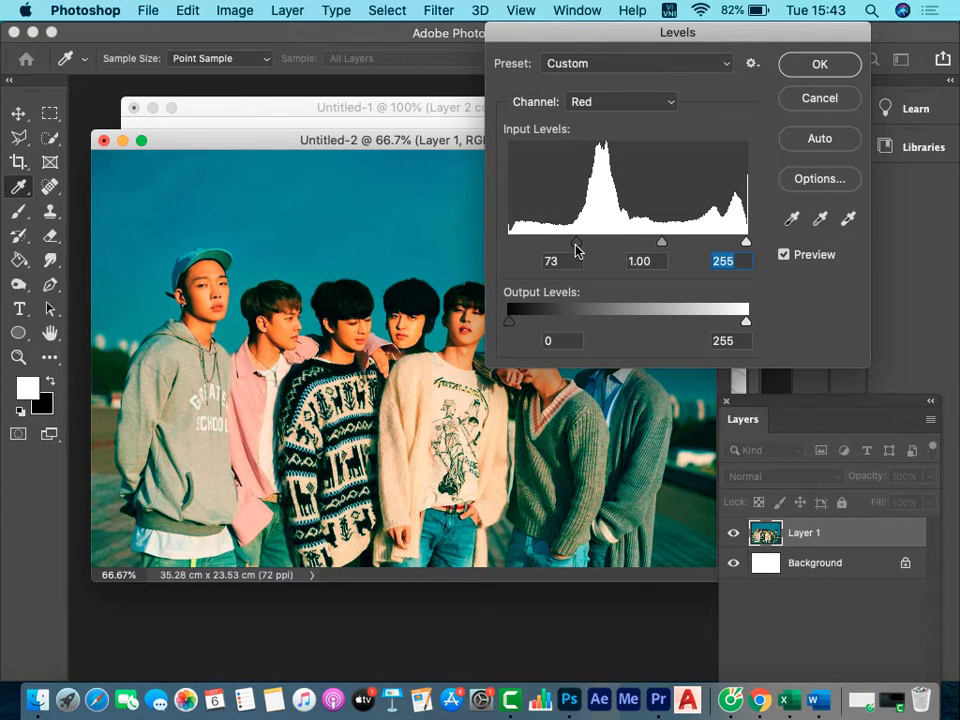
left_click_drag(576, 246, 618, 246)
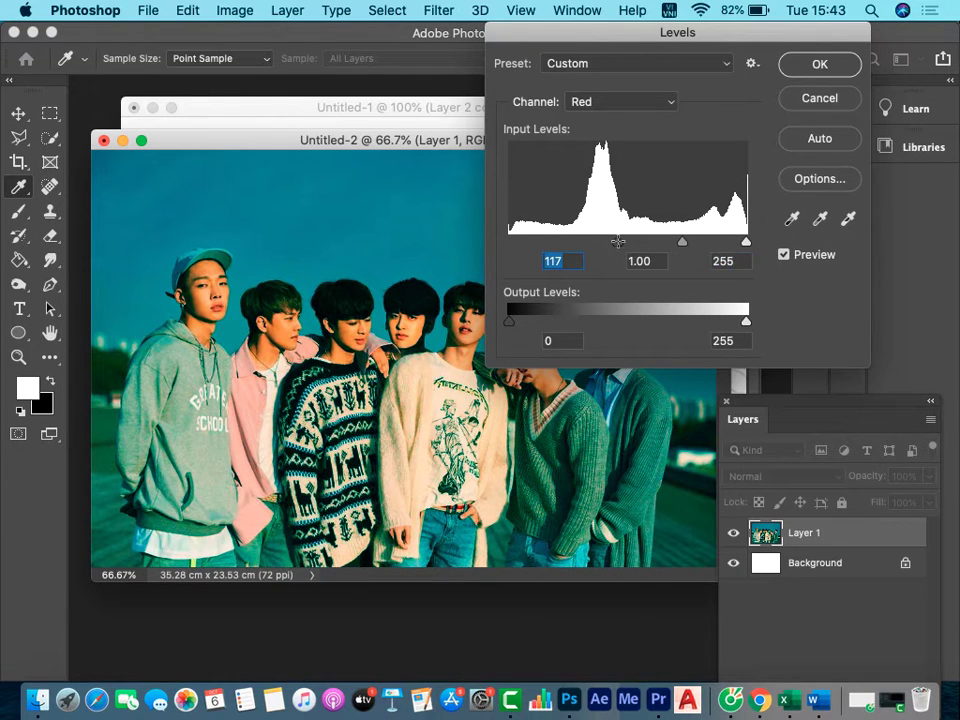
mouse_move(600, 43)
left_mouse_down()
mouse_move(836, 66)
mouse_move(819, 90)
mouse_move(765, 71)
mouse_move(765, 47)
mouse_move(788, 345)
mouse_move(678, 198)
mouse_move(615, 165)
mouse_move(510, 162)
left_mouse_up()
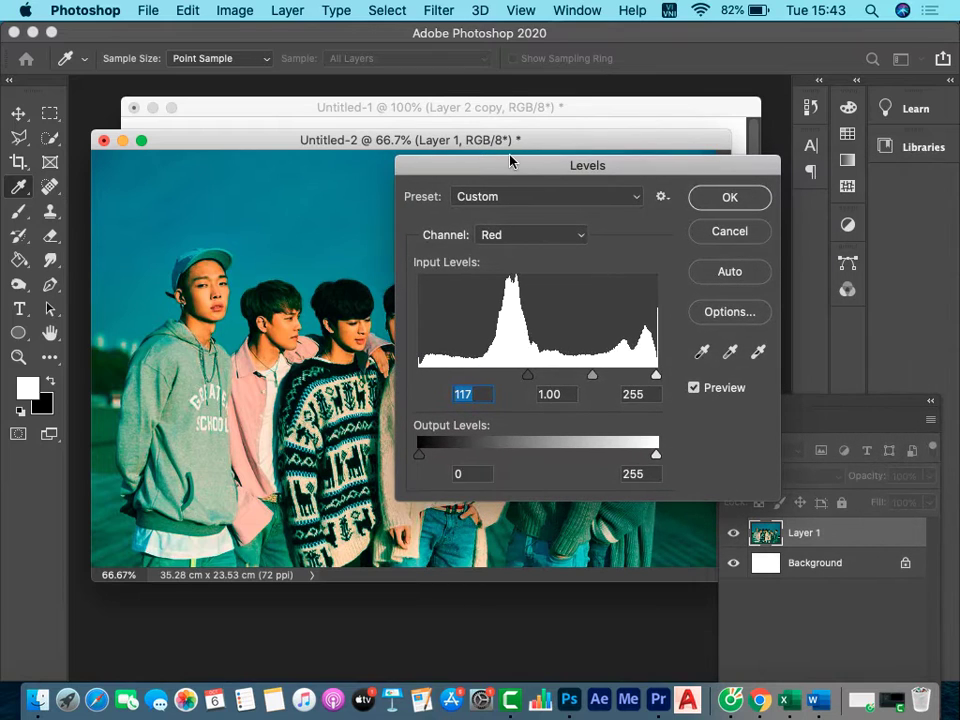
Switch Levels to the Green channel and set its midtones to about 1.02.
left_click(528, 240)
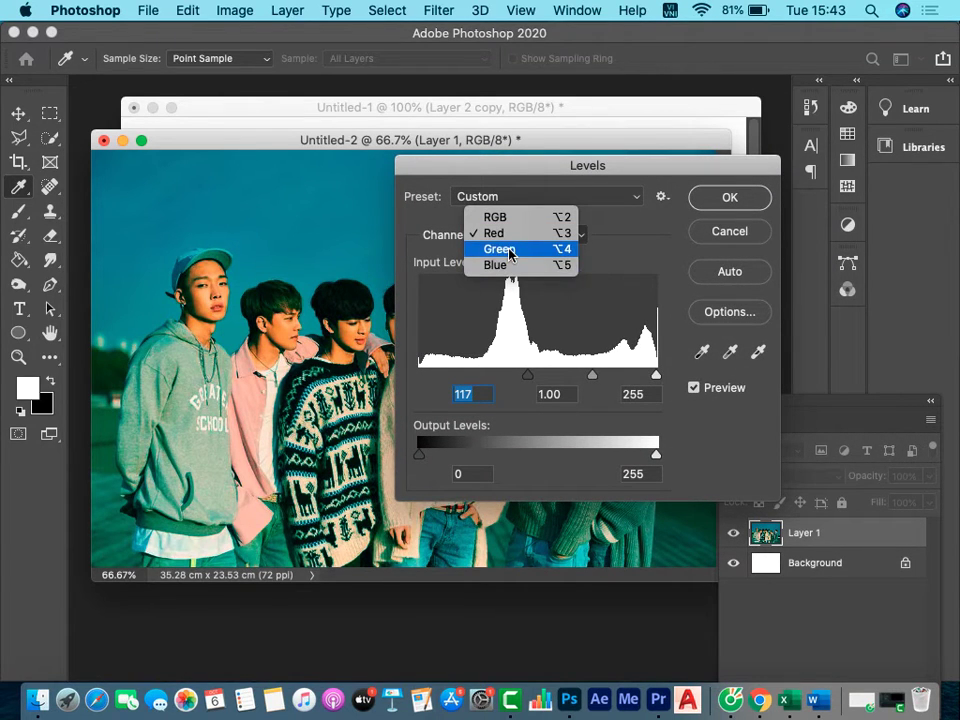
left_click(510, 252)
left_click_drag(507, 168, 757, 90)
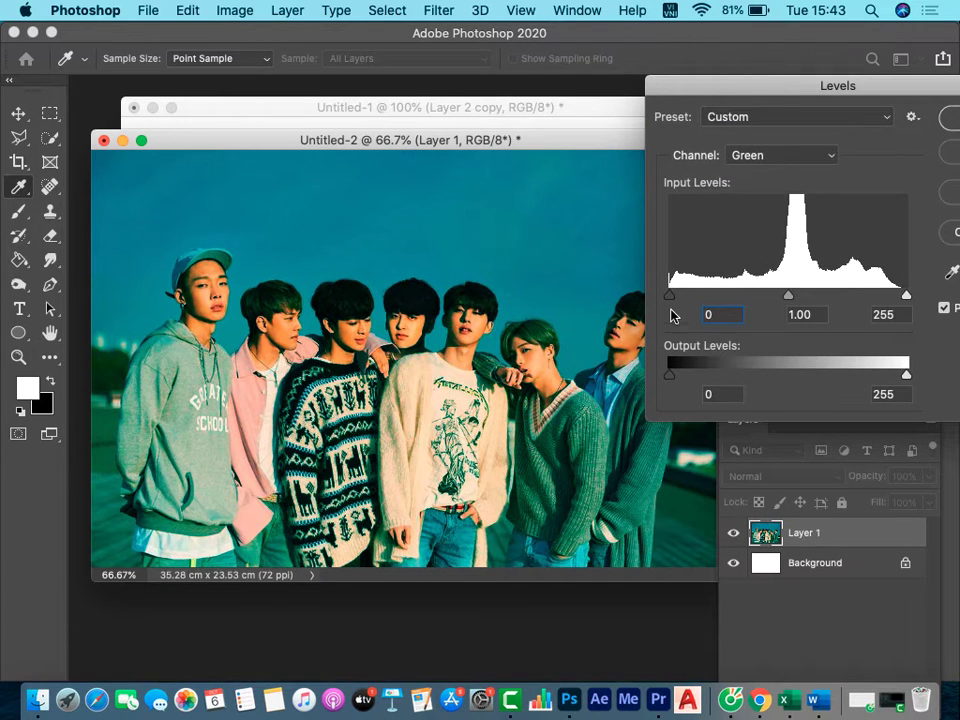
left_click_drag(670, 298, 673, 298)
left_click_drag(906, 297, 831, 300)
key("super+z")
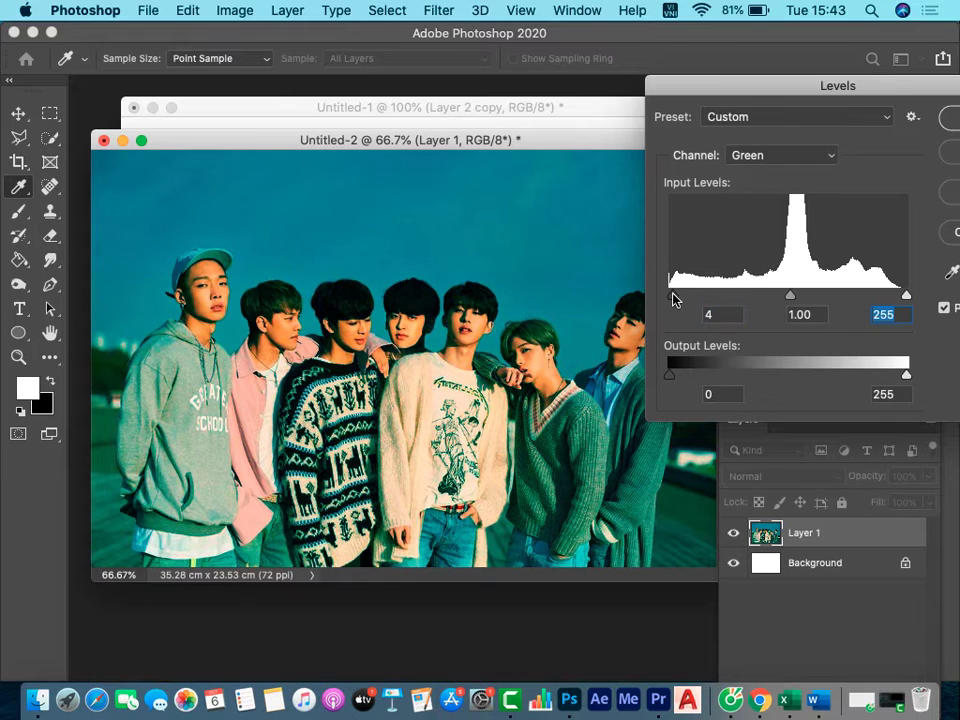
mouse_move(673, 298)
left_mouse_down()
mouse_move(720, 297)
mouse_move(672, 300)
left_mouse_up()
mouse_move(790, 298)
left_mouse_down()
mouse_move(769, 298)
mouse_move(821, 300)
mouse_move(787, 304)
left_mouse_up()
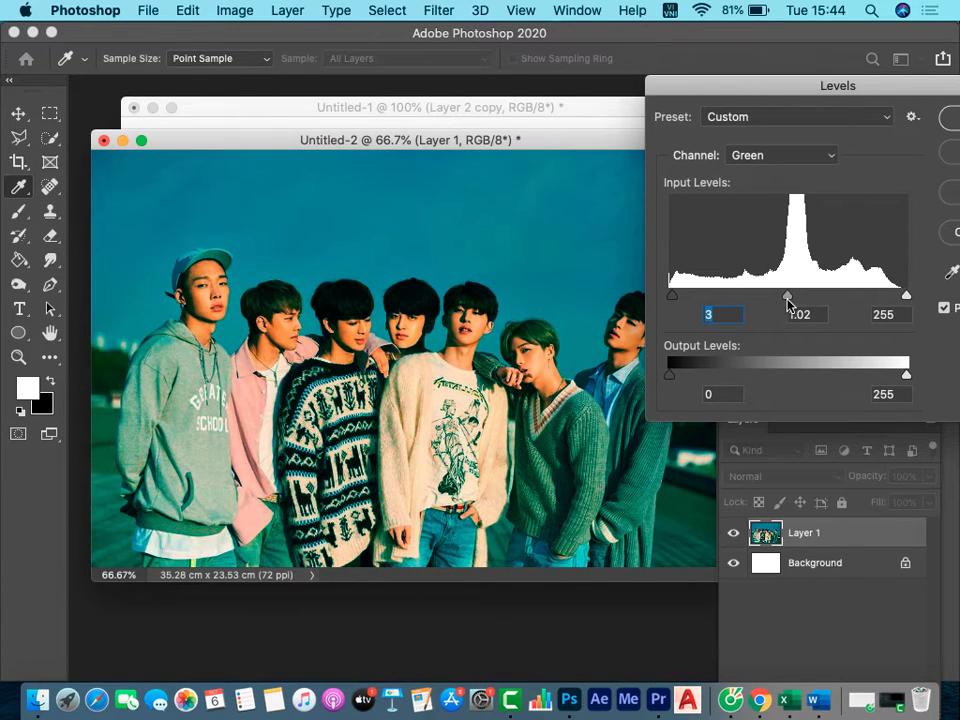
mouse_move(674, 297)
left_mouse_down()
mouse_move(684, 297)
mouse_move(669, 300)
left_mouse_up()
Switch to the Blue channel and lower its white input to 213.
left_click(773, 158)
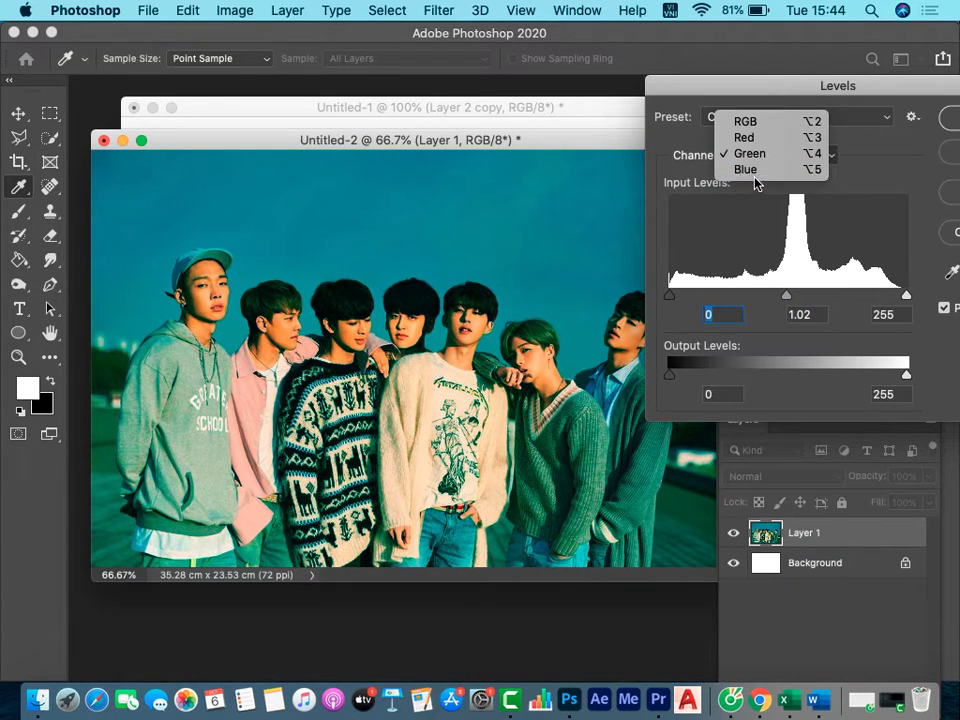
left_click(769, 172)
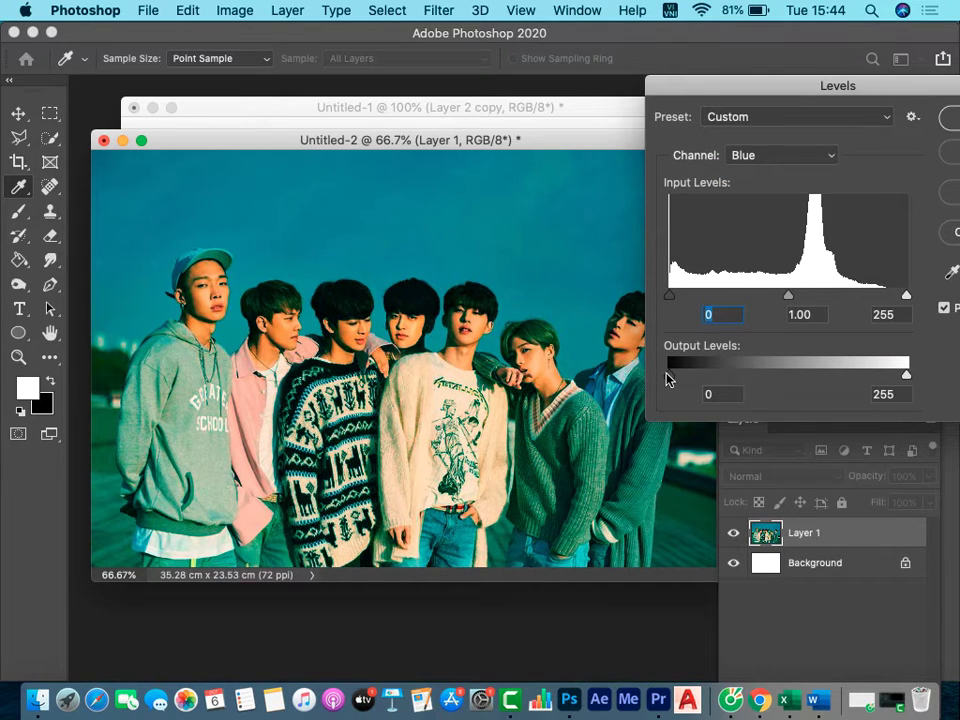
mouse_move(670, 295)
left_mouse_down()
mouse_move(727, 295)
mouse_move(664, 296)
left_mouse_up()
left_click_drag(906, 296, 868, 299)
left_click_drag(912, 86, 777, 86)
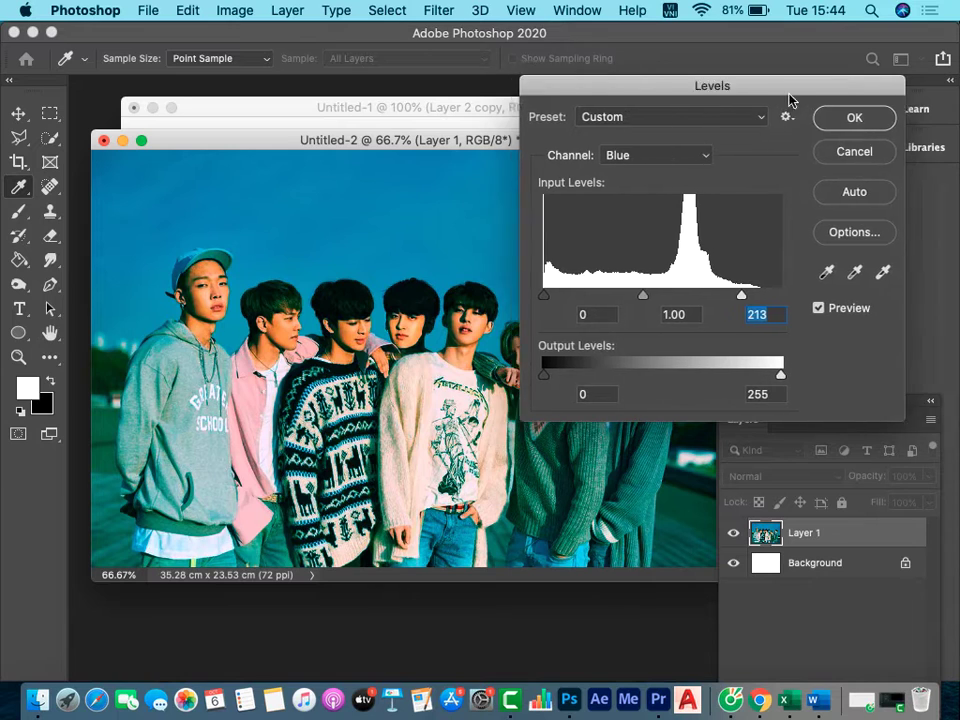
Apply the Levels grade, toggle it with undo/redo to compare, then revert it.
left_click(861, 126)
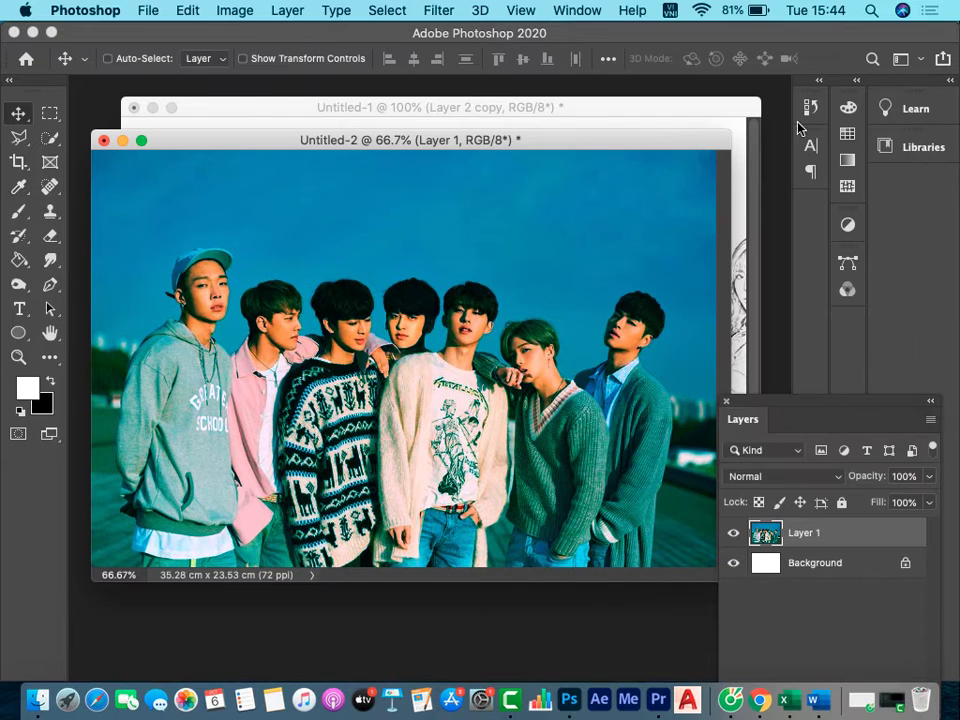
mouse_move(537, 142)
left_mouse_down()
mouse_move(547, 112)
mouse_move(540, 117)
left_mouse_up()
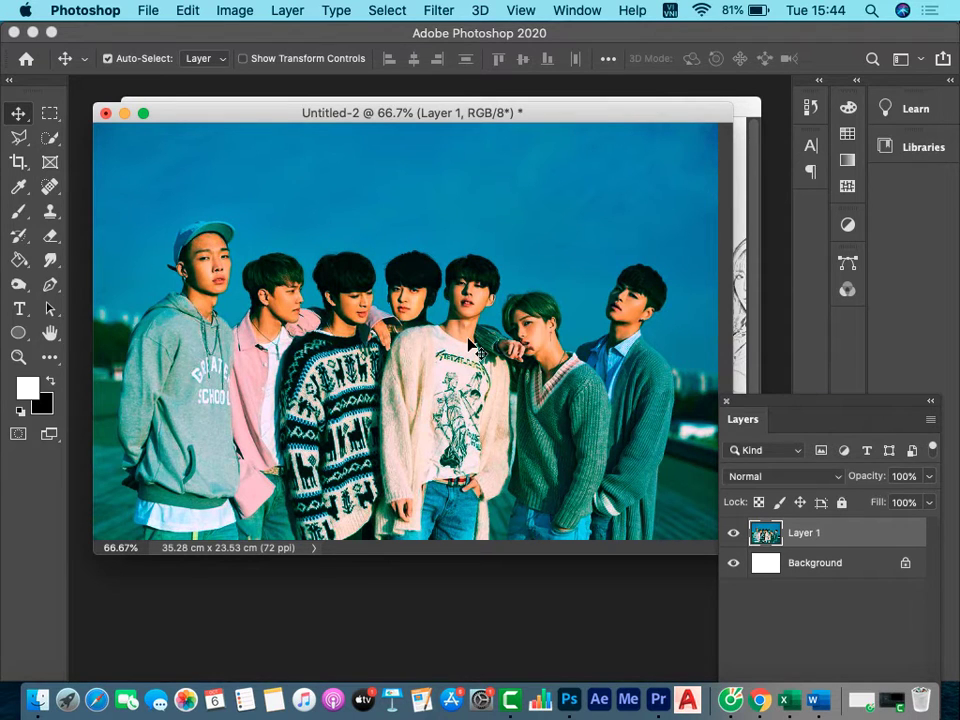
key("super+z")
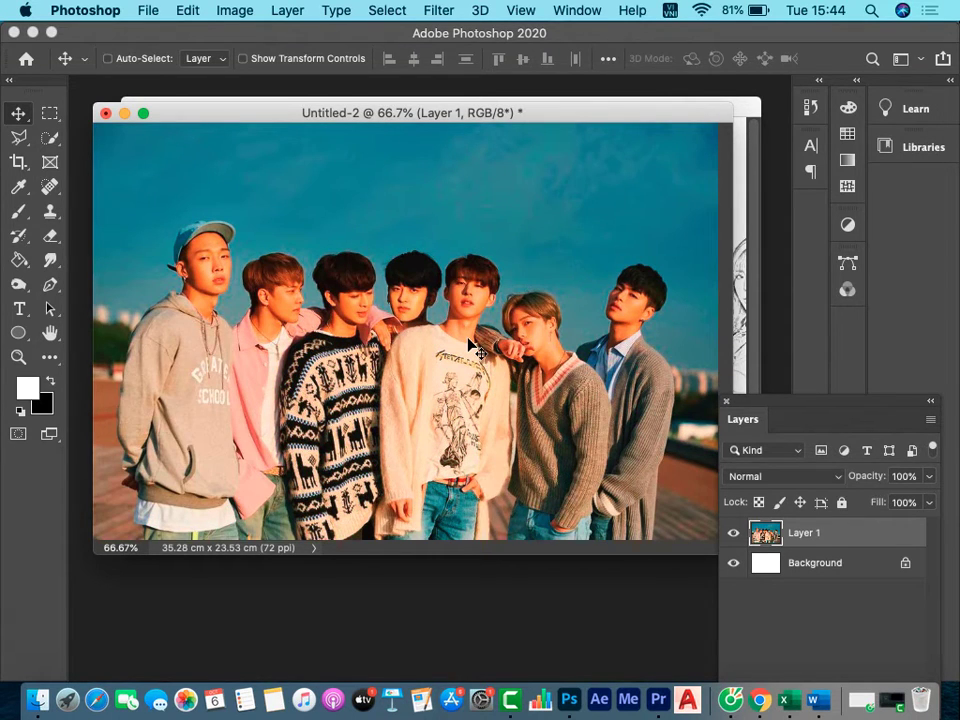
left_click(187, 10)
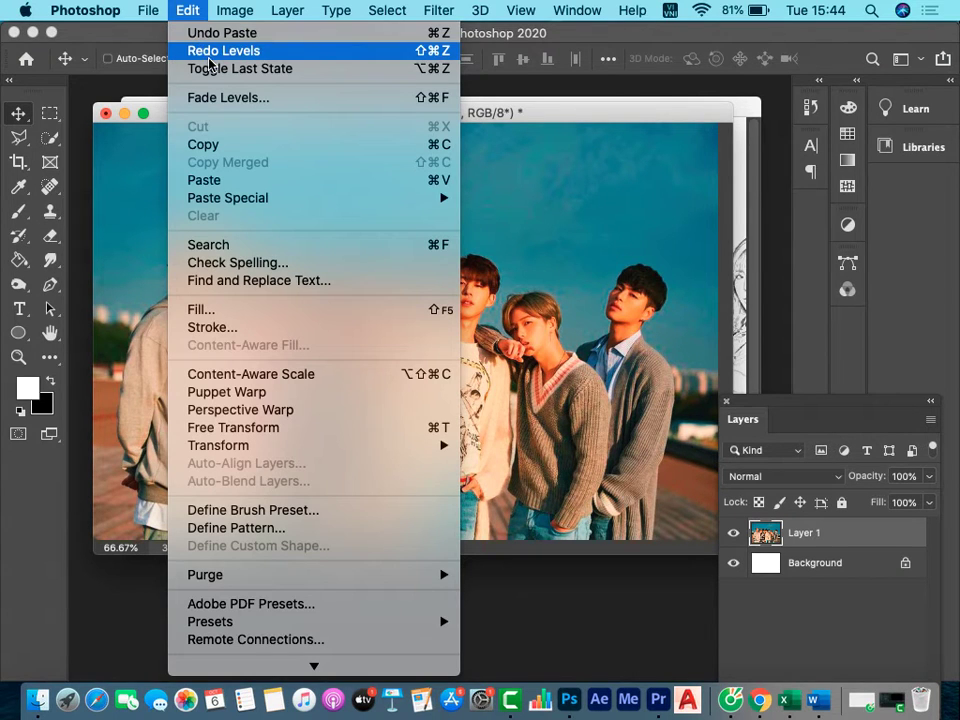
left_click(209, 52)
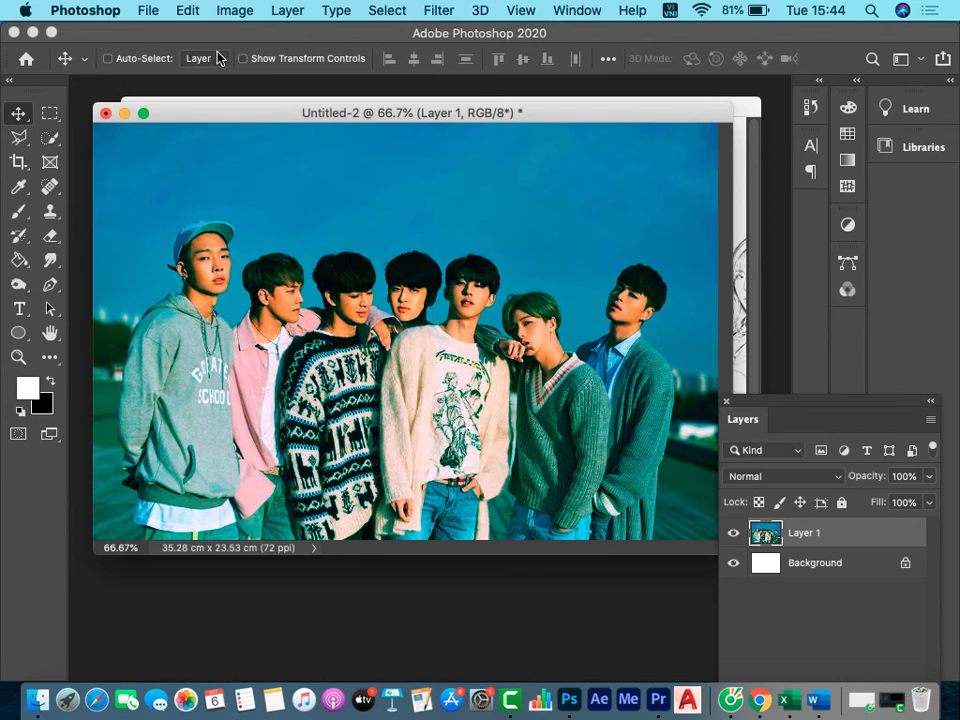
left_click(190, 11)
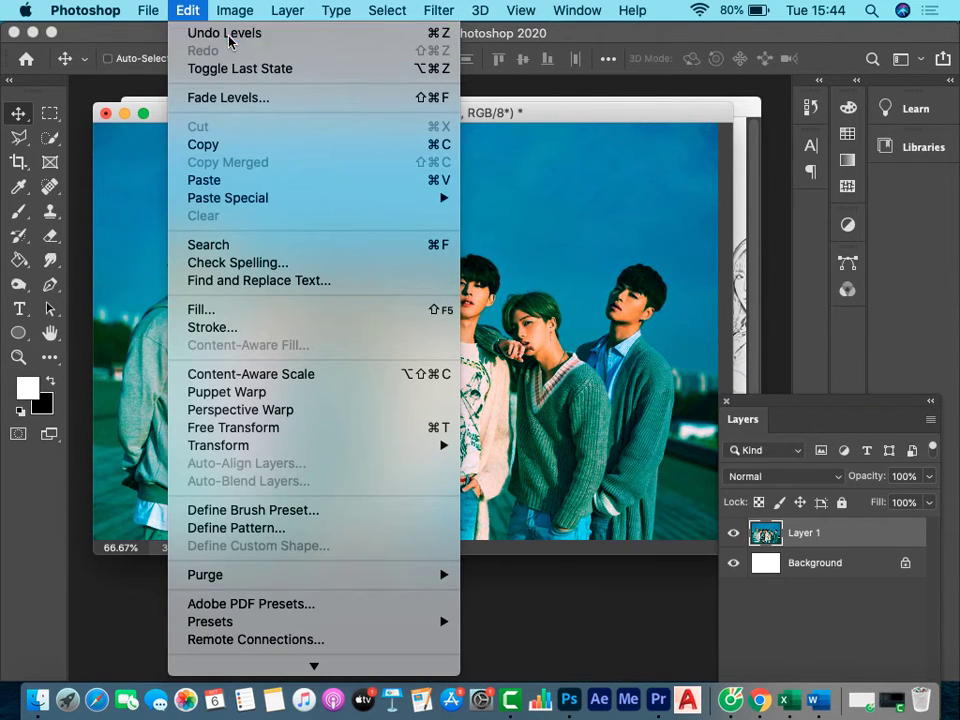
left_click(229, 36)
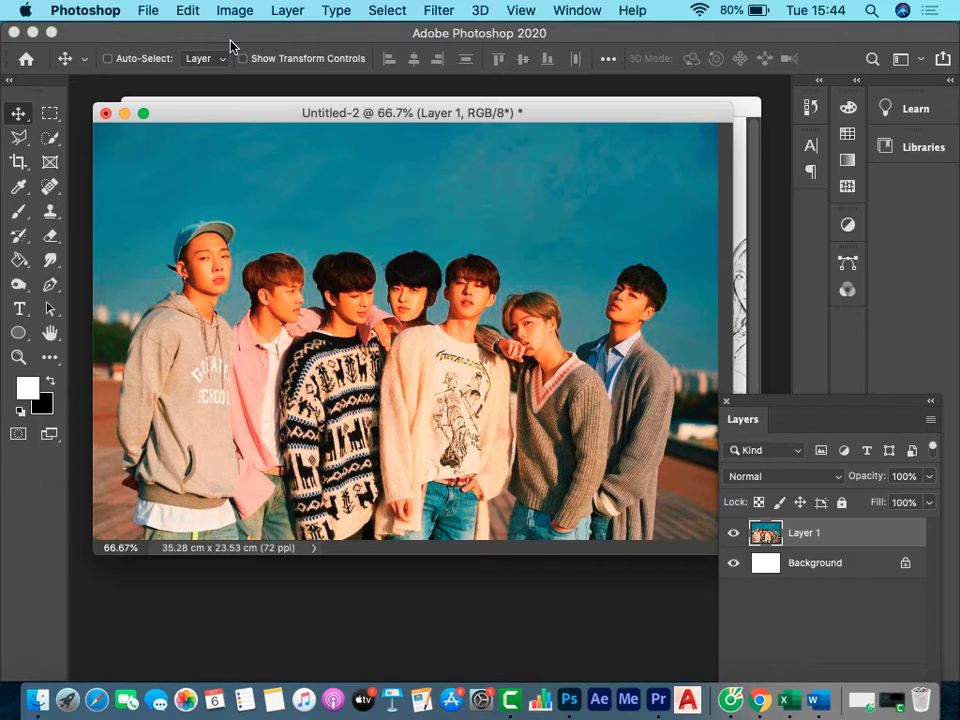
left_click(189, 10)
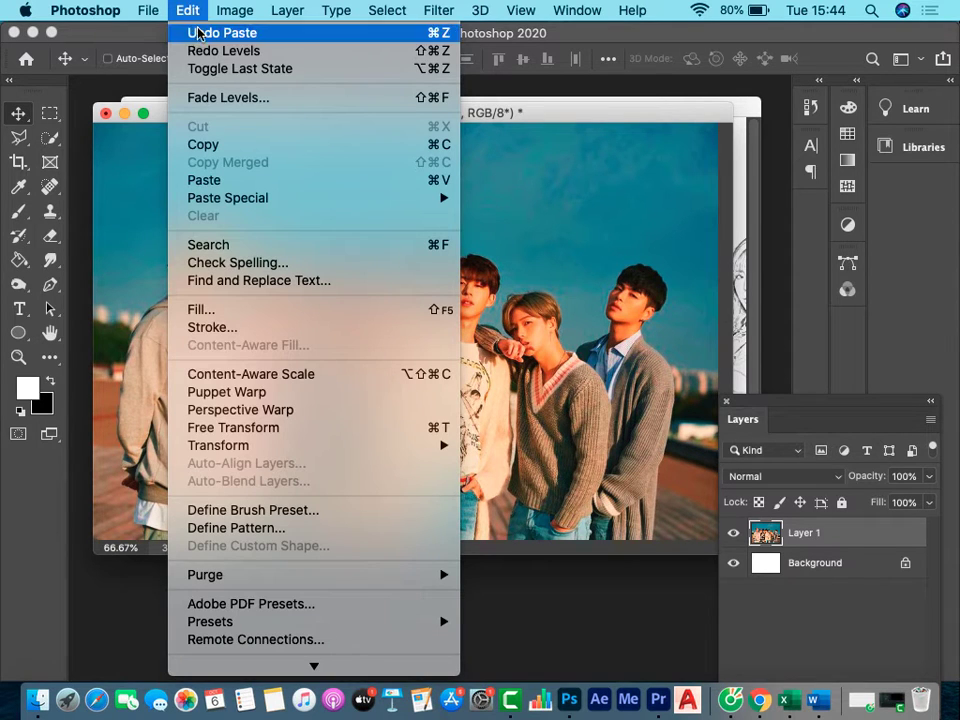
left_click(198, 50)
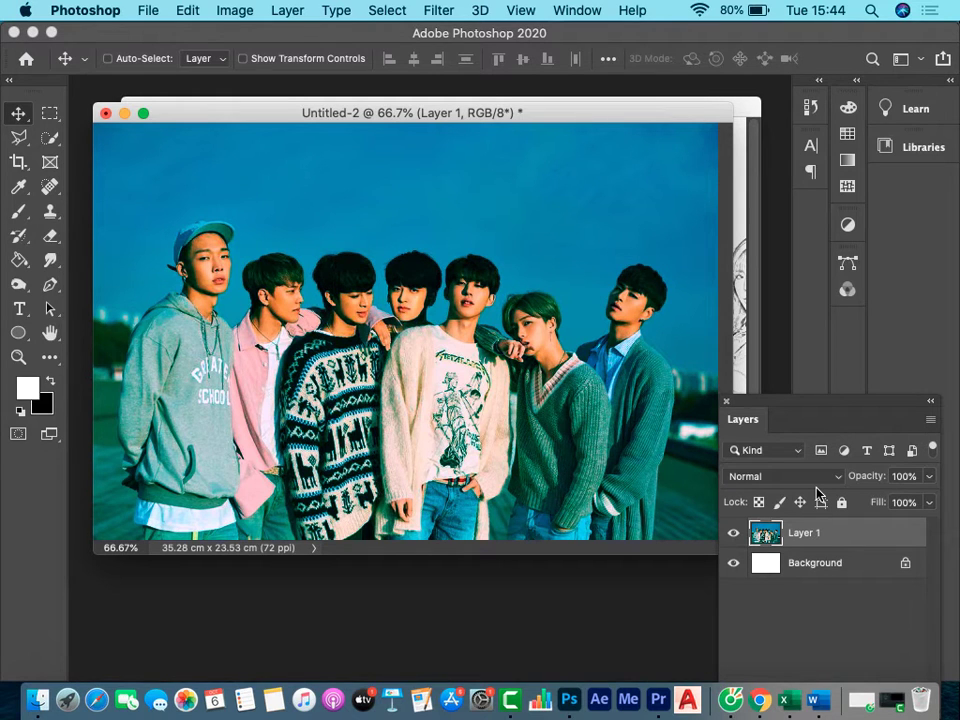
key("super+z")
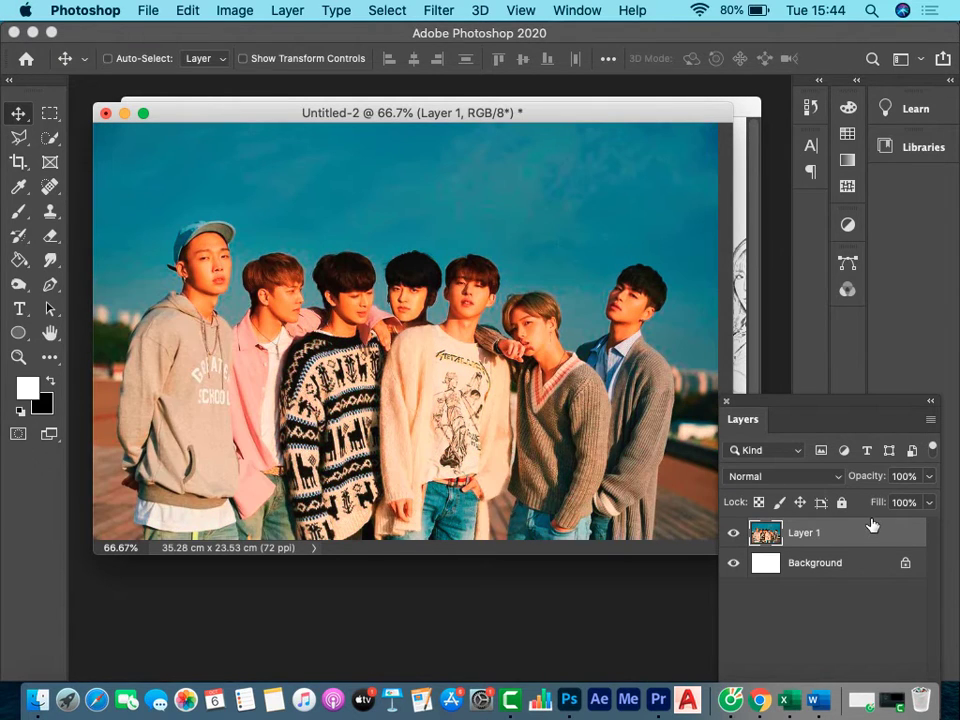
Duplicate Layer 1 in the Layers panel to create Layer 1 copy.
left_click_drag(858, 410, 770, 254)
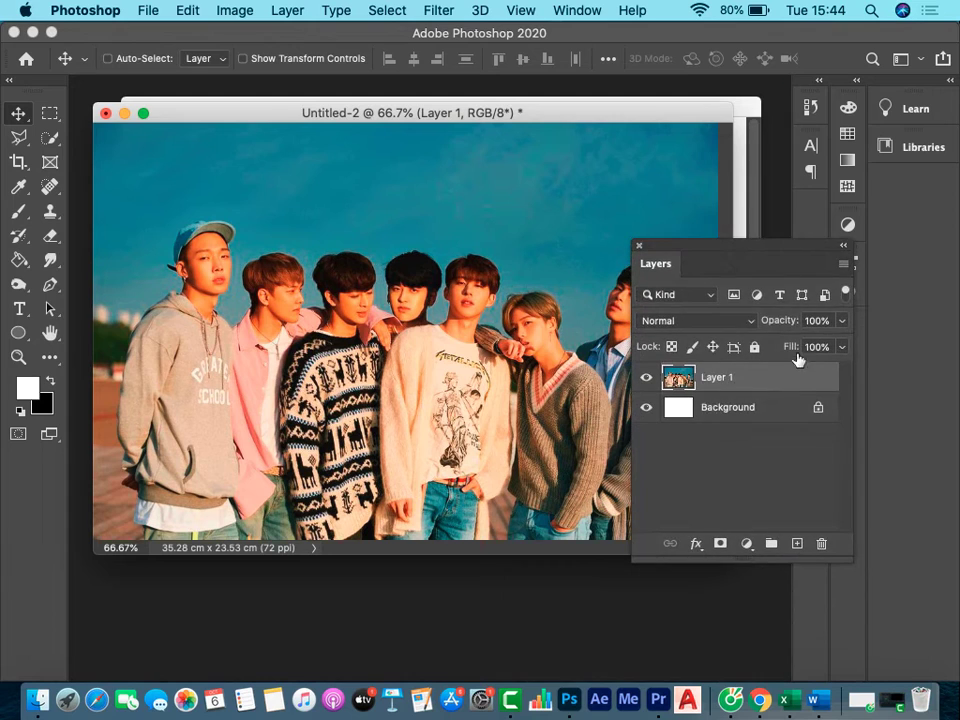
left_click_drag(797, 378, 797, 543)
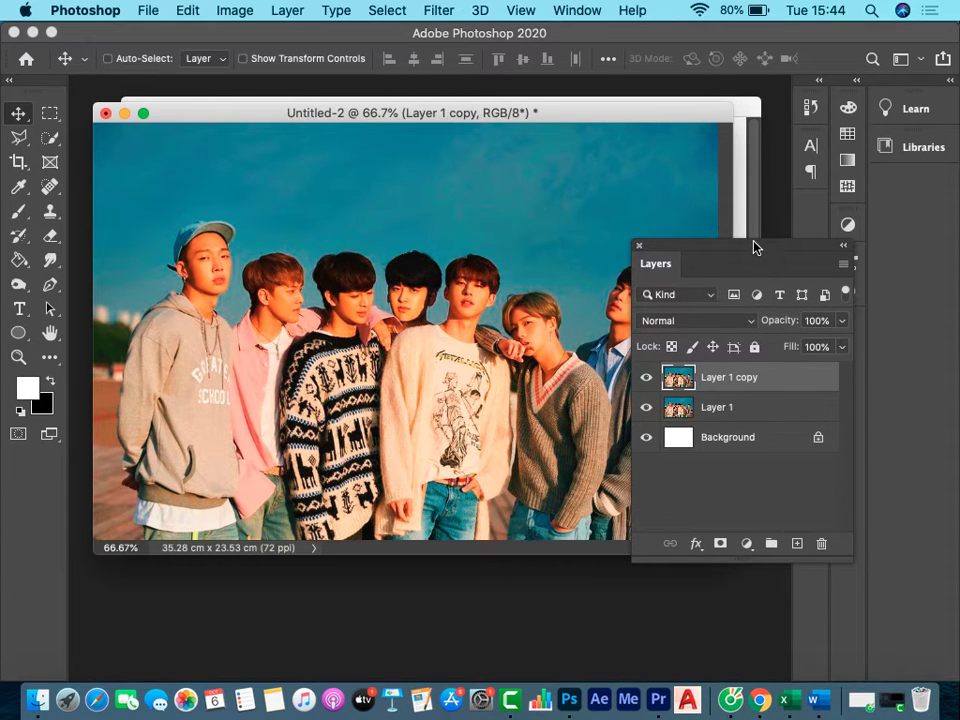
left_click_drag(754, 246, 767, 457)
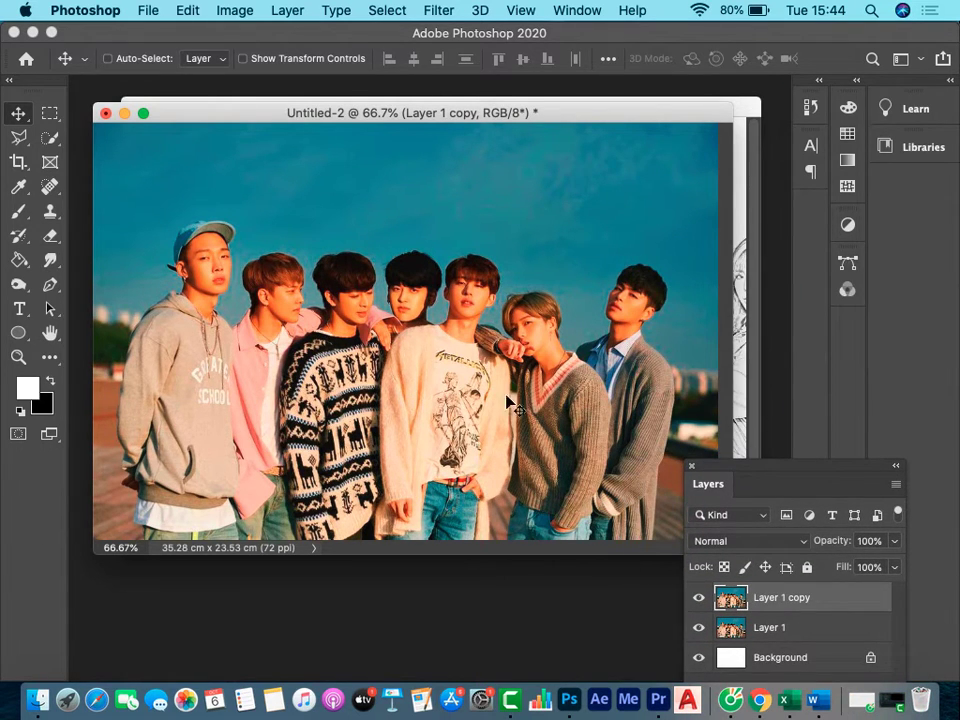
Apply a Curves adjustment with a lowered midtone point to darken the photo.
left_click(233, 10)
mouse_move(265, 62)
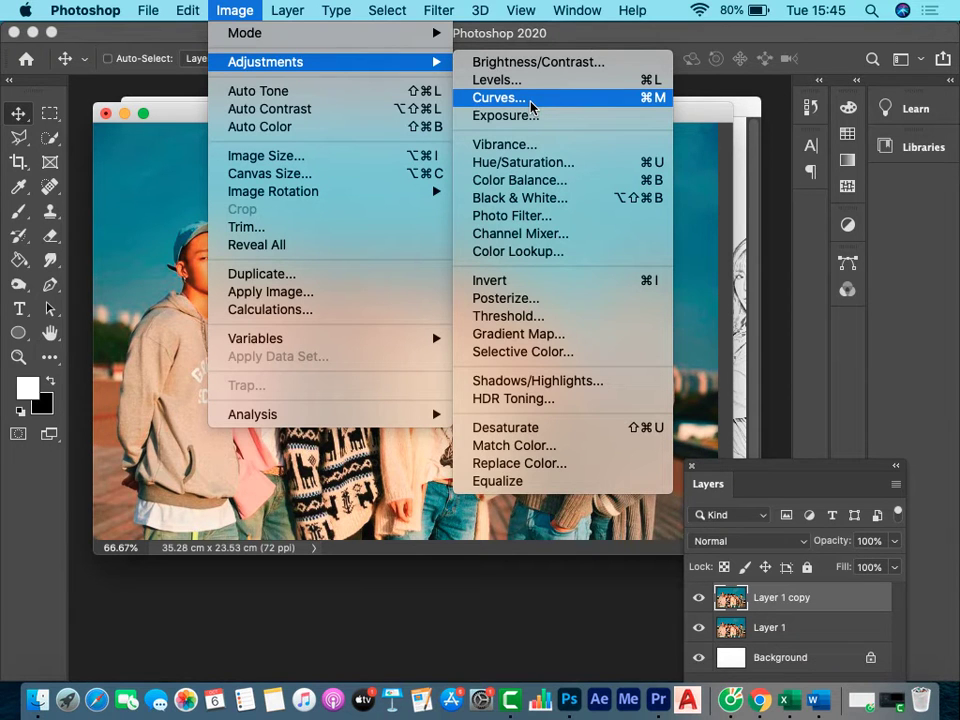
left_click(530, 99)
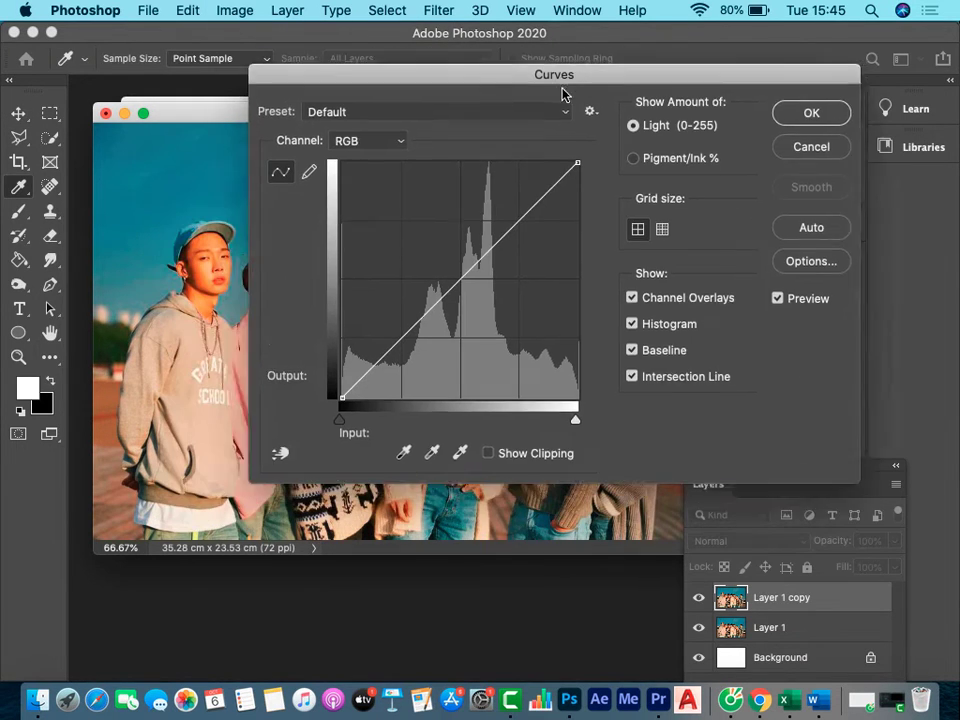
left_click_drag(562, 88, 932, 81)
mouse_move(832, 274)
left_mouse_down()
mouse_move(818, 258)
mouse_move(845, 289)
left_mouse_up()
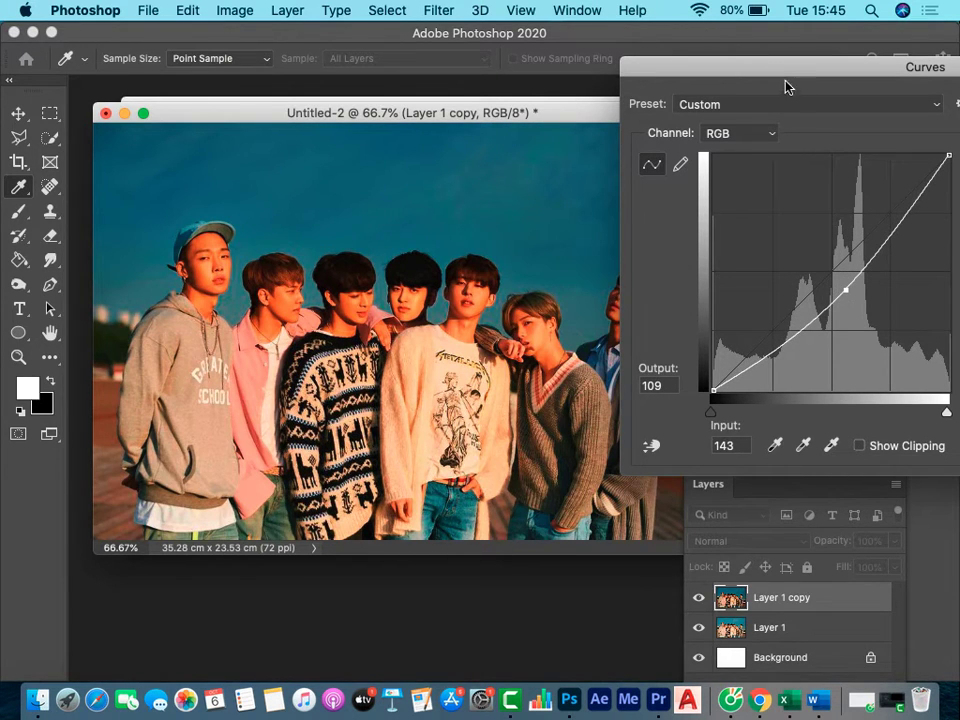
left_click_drag(778, 70, 672, 54)
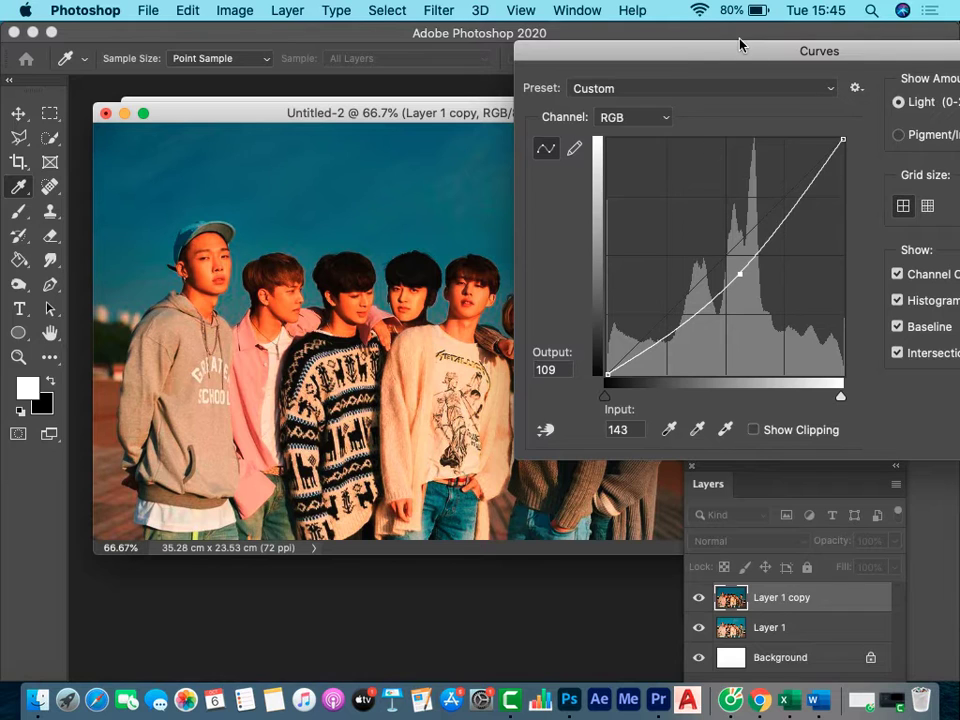
key("Return")
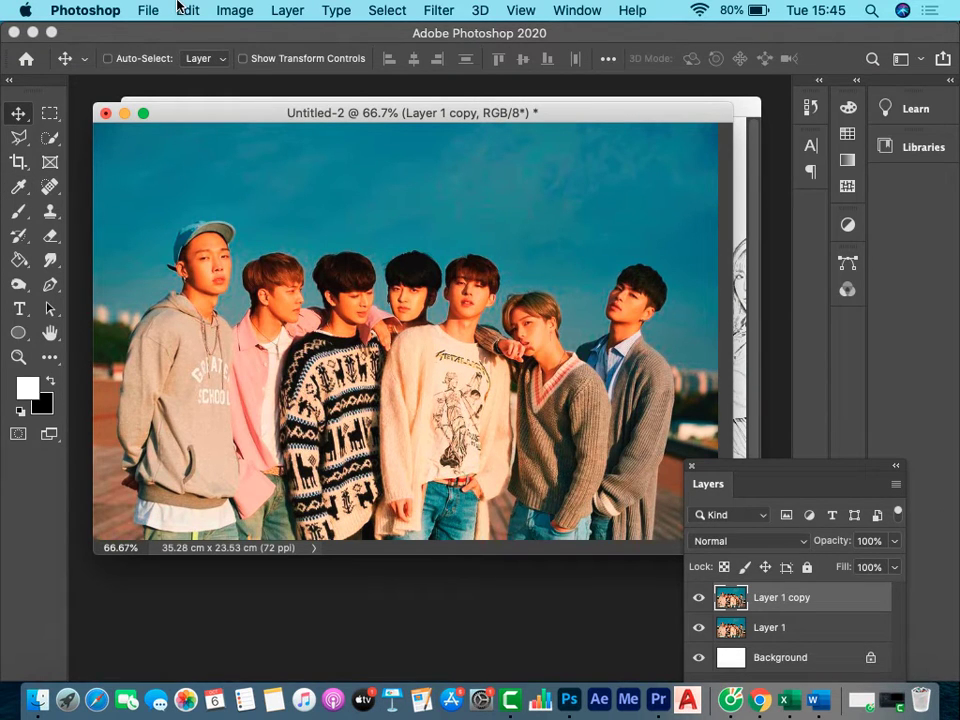
Apply a cyan Curves grade by pulling down the Red channel curve, then undo it.
key("super+m")
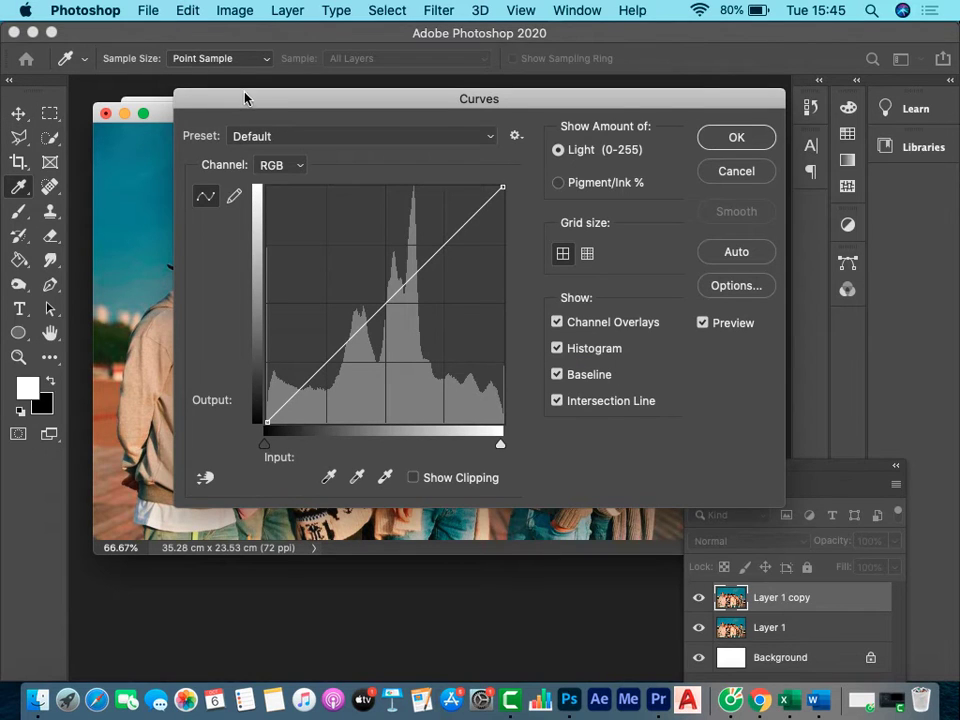
left_click_drag(272, 100, 649, 100)
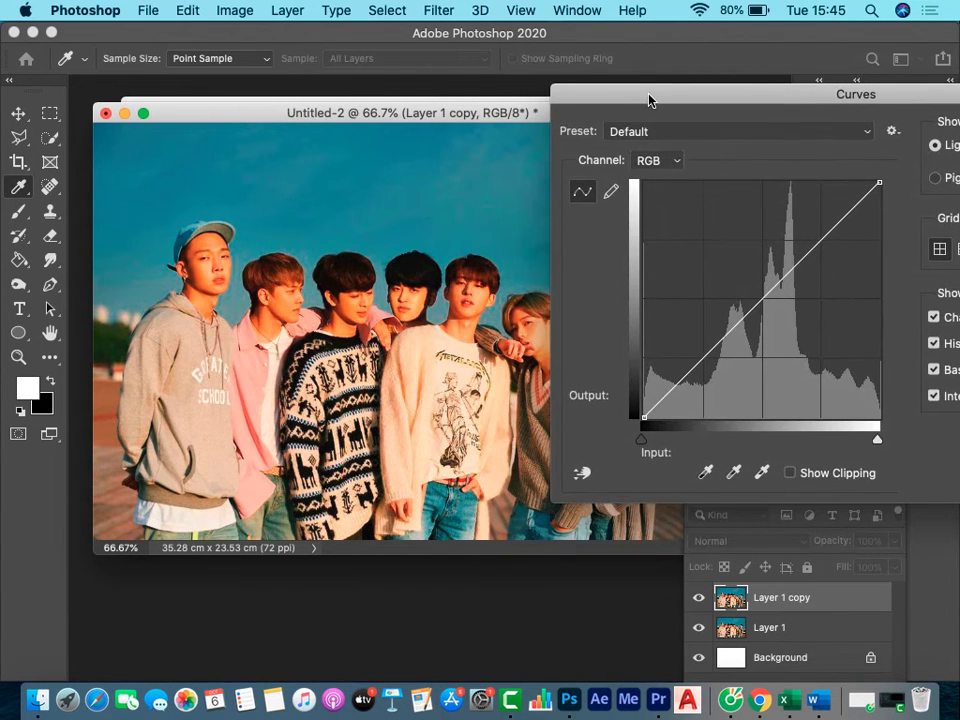
left_click(679, 162)
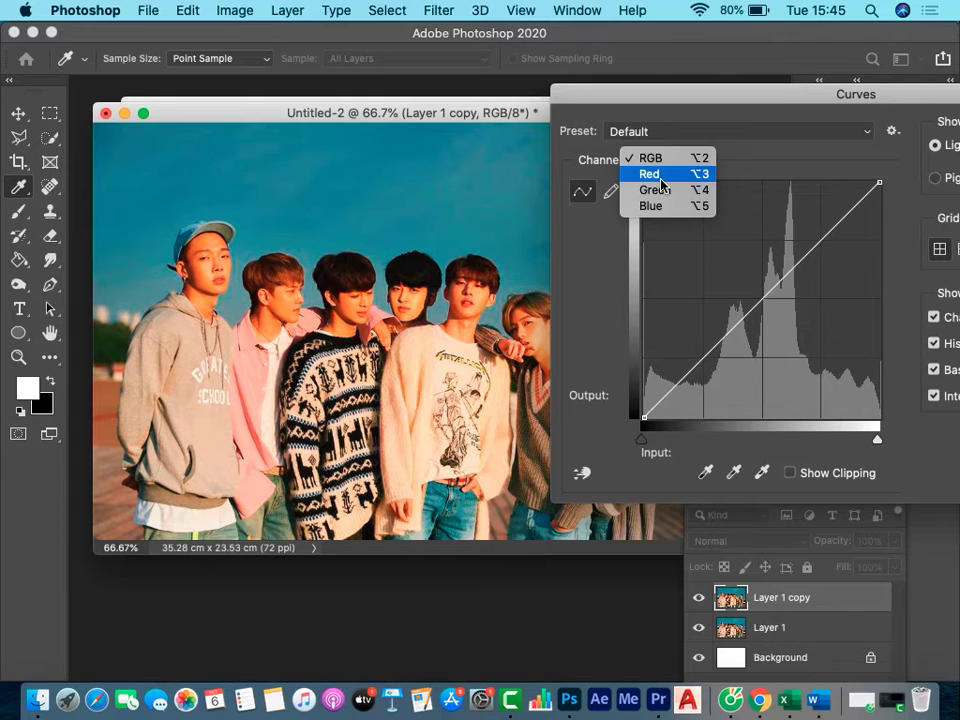
left_click(660, 179)
left_click(763, 296)
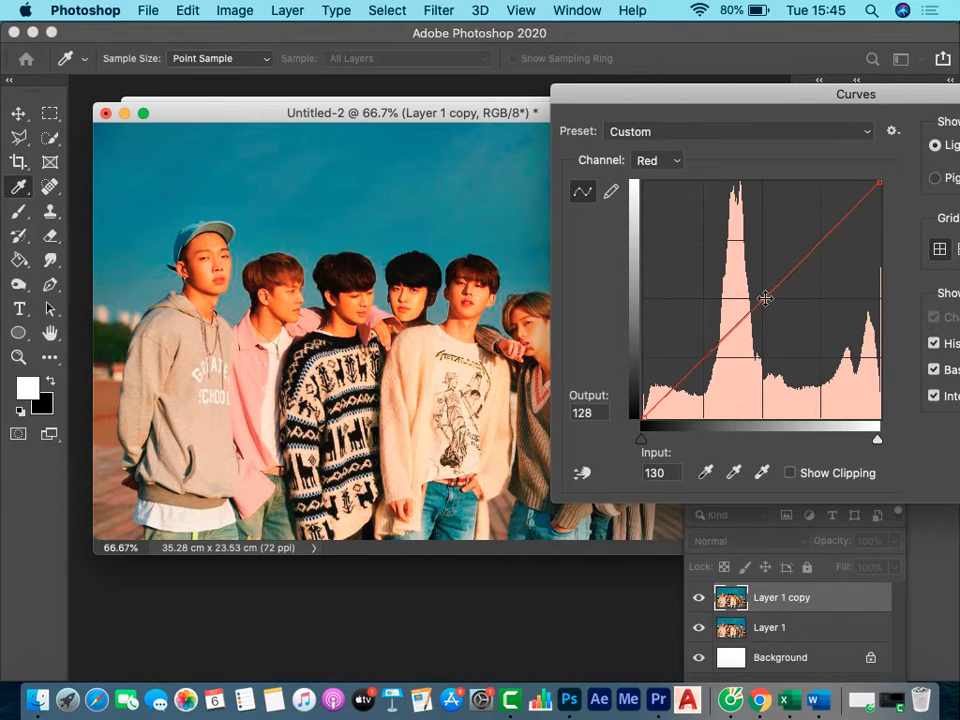
mouse_move(765, 298)
left_mouse_down()
mouse_move(808, 336)
mouse_move(803, 327)
left_mouse_up()
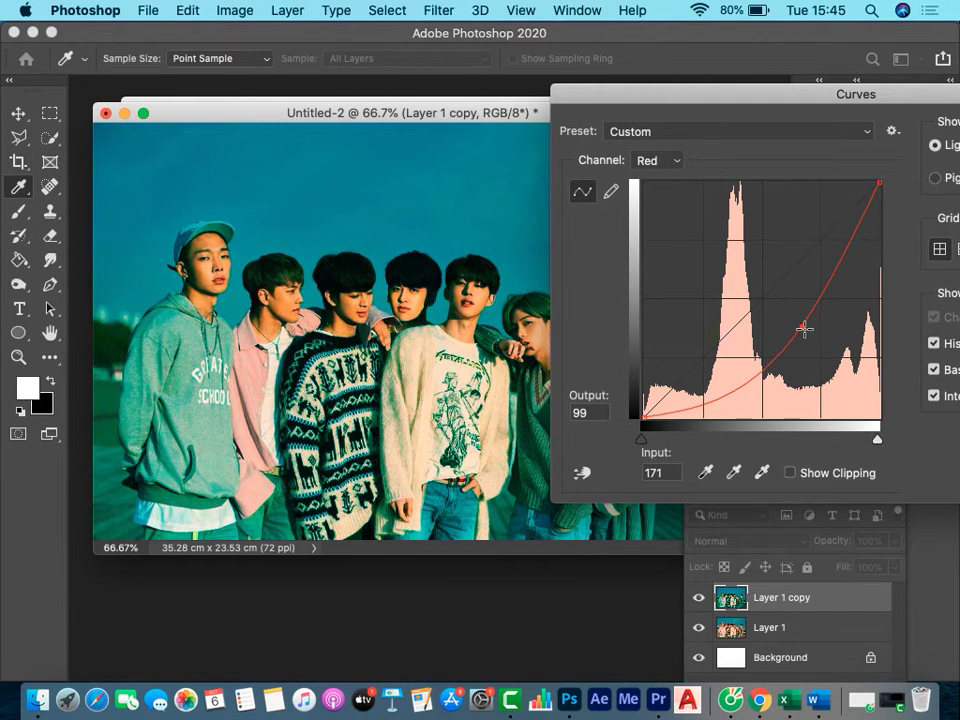
left_click_drag(840, 92, 553, 65)
left_click(826, 107)
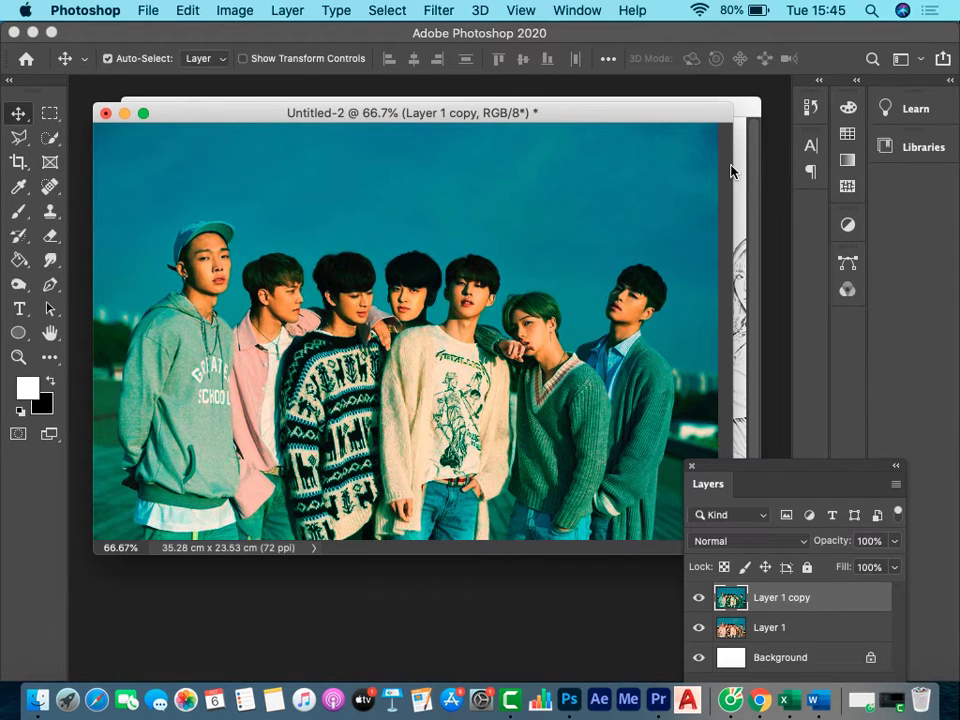
key("super+z")
left_click(236, 11)
mouse_move(265, 62)
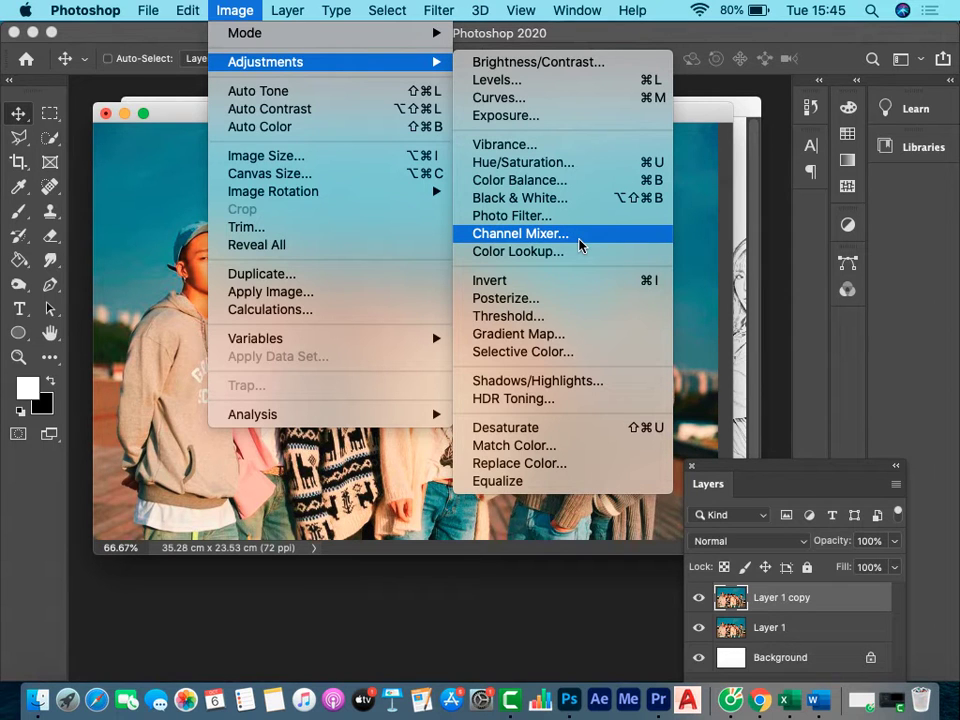
Apply a cyan Channel Mixer grade adjusting red, green and blue -4 sources, then undo it.
left_click(578, 241)
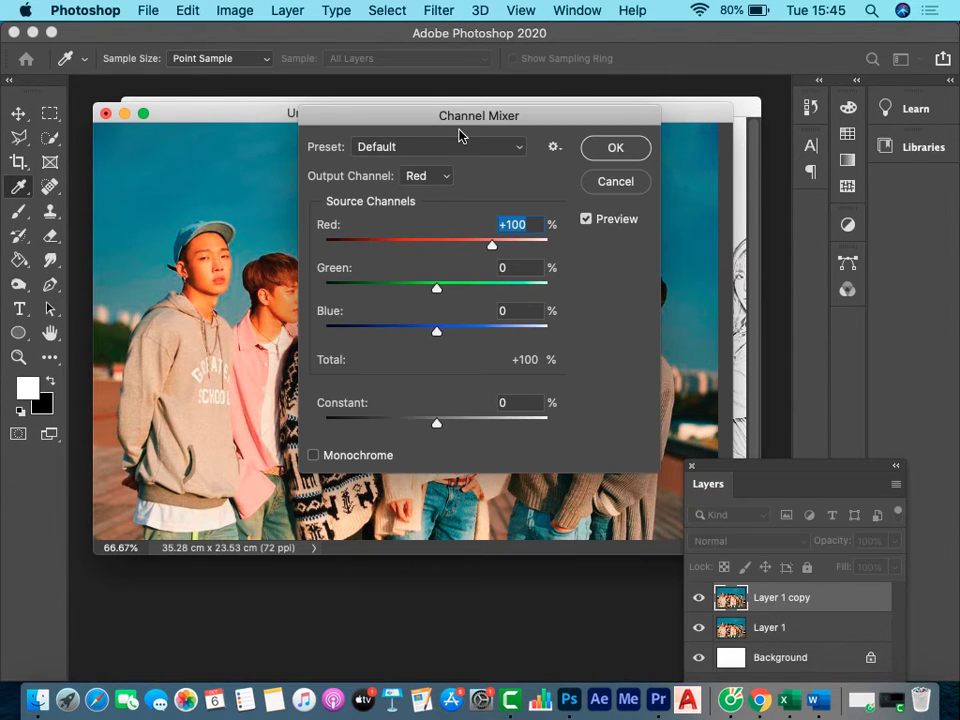
left_click_drag(502, 128, 753, 151)
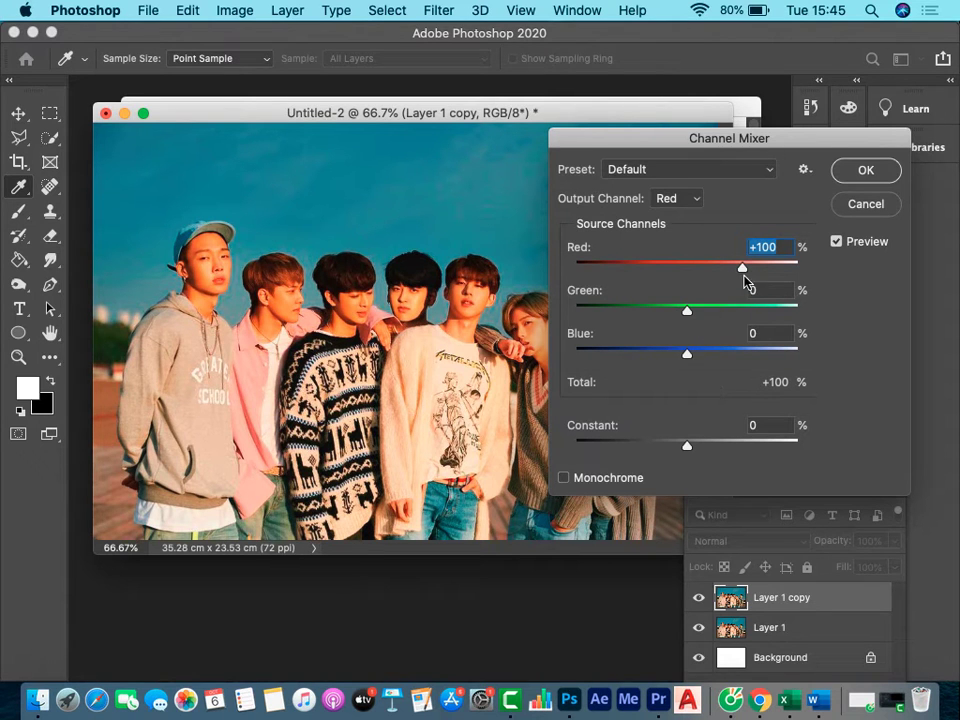
mouse_move(742, 270)
left_mouse_down()
mouse_move(690, 268)
mouse_move(752, 266)
mouse_move(705, 266)
mouse_move(731, 270)
mouse_move(705, 268)
mouse_move(726, 268)
mouse_move(707, 266)
mouse_move(716, 268)
left_mouse_up()
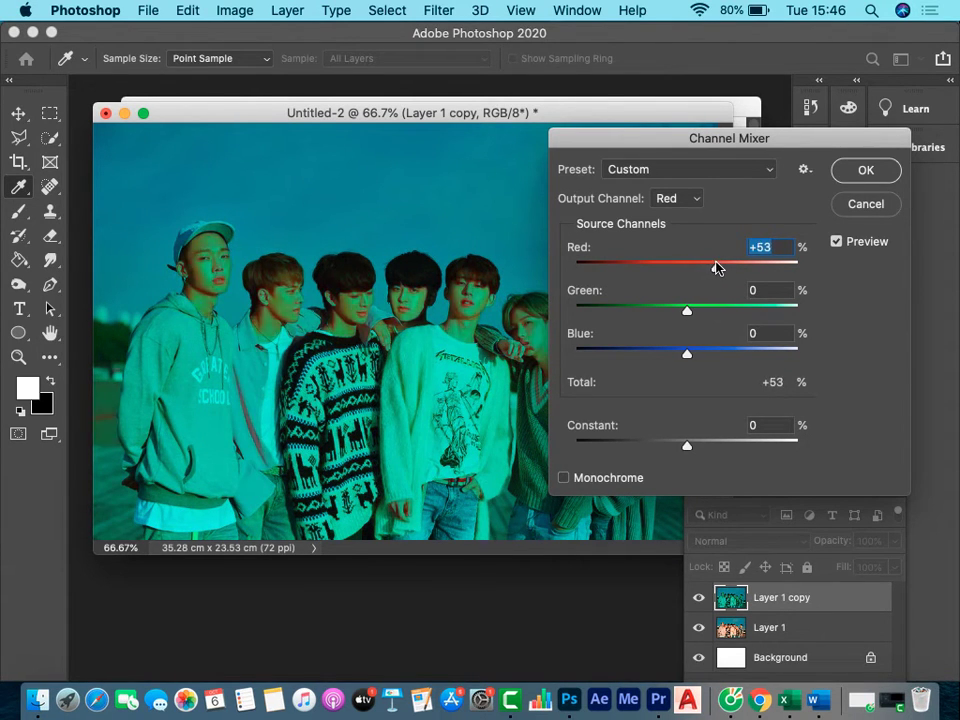
mouse_move(690, 316)
left_mouse_down()
mouse_move(725, 316)
mouse_move(673, 313)
mouse_move(728, 318)
mouse_move(720, 313)
left_mouse_up()
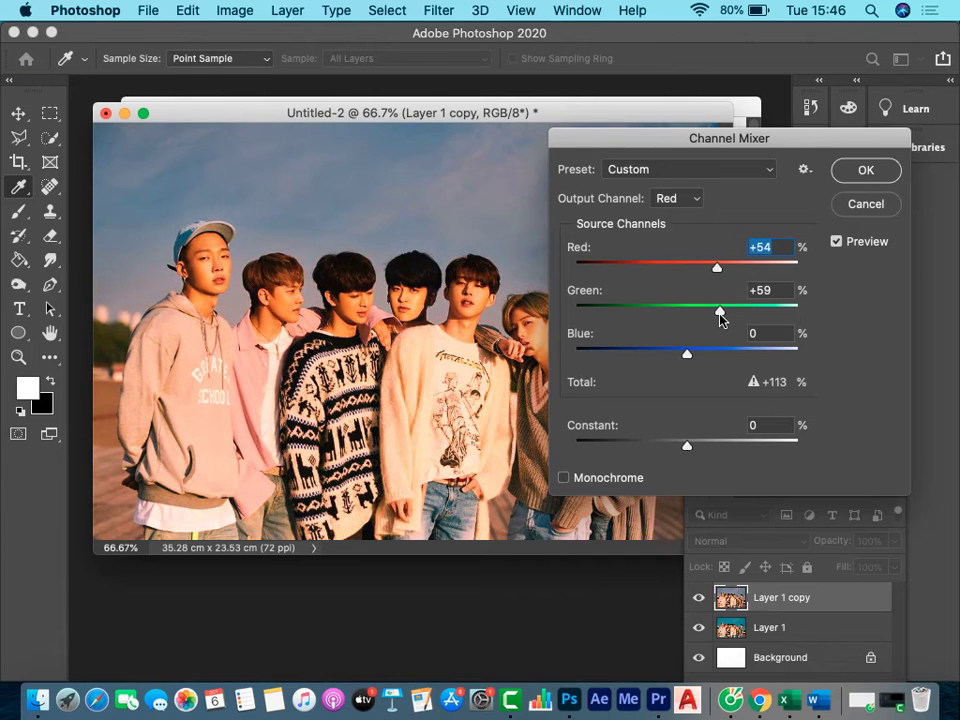
mouse_move(687, 355)
left_mouse_down()
mouse_move(712, 357)
mouse_move(675, 354)
mouse_move(716, 354)
mouse_move(646, 356)
mouse_move(731, 358)
mouse_move(685, 360)
left_mouse_up()
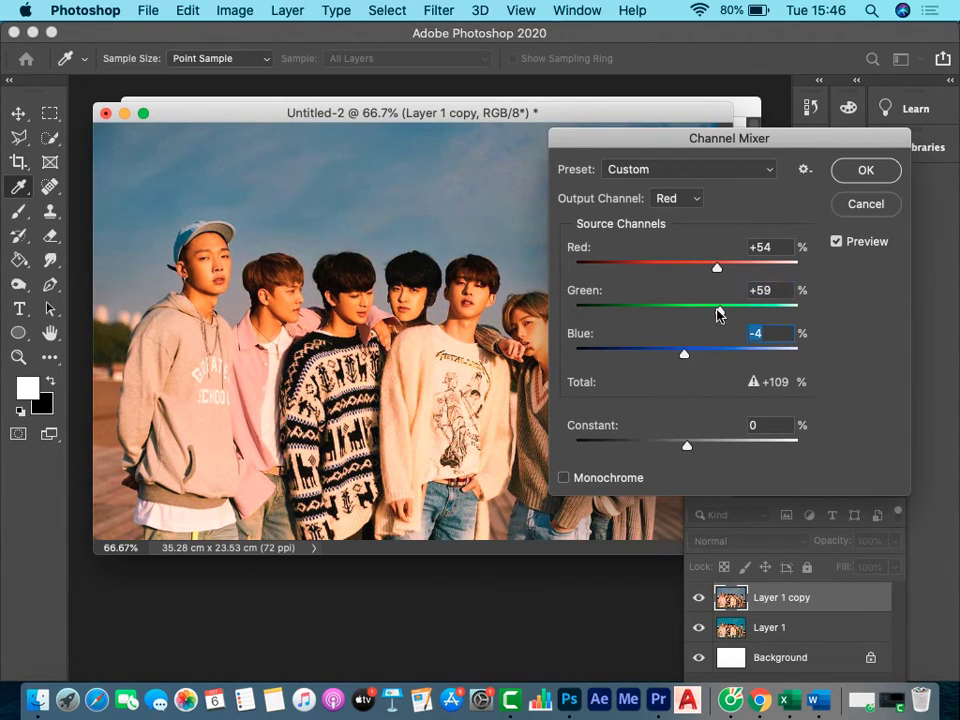
left_click(721, 312)
mouse_move(721, 312)
left_mouse_down()
mouse_move(744, 315)
mouse_move(698, 315)
left_mouse_up()
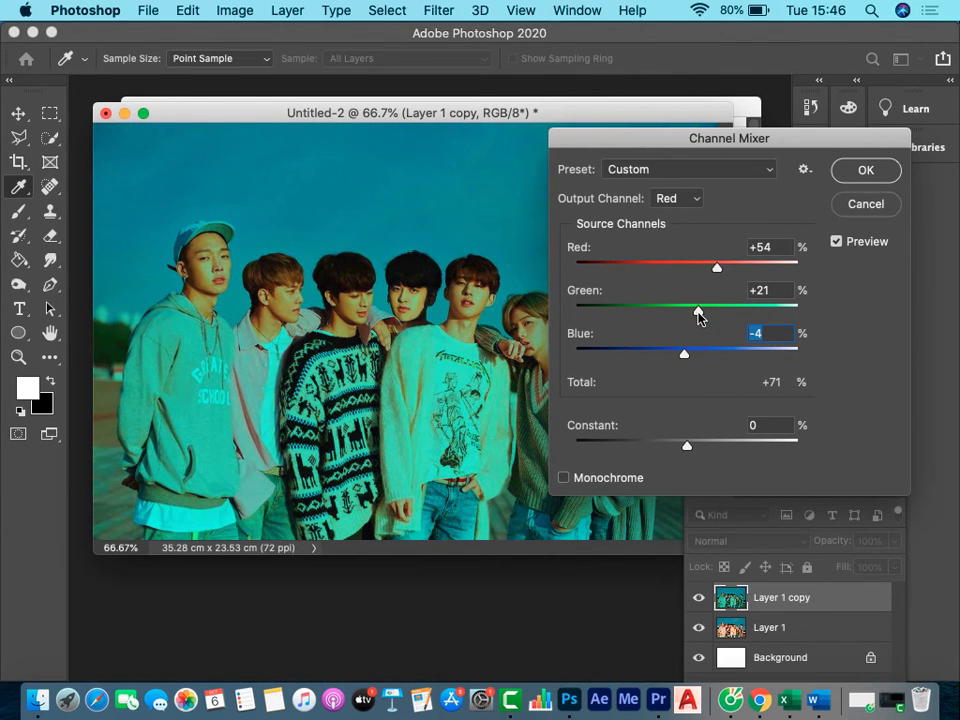
left_click(862, 172)
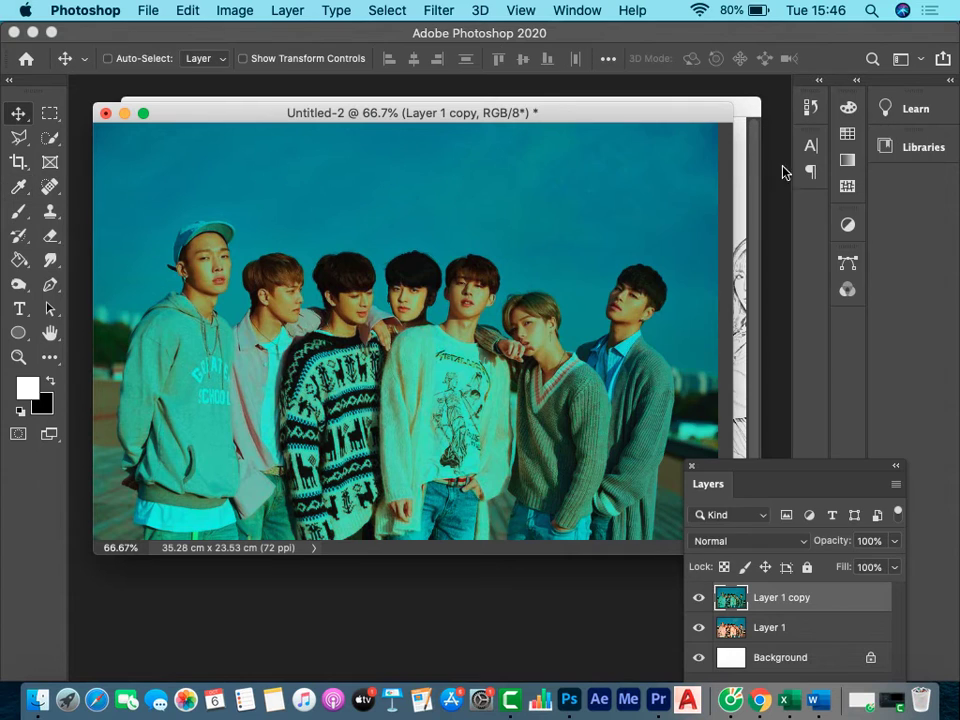
key("super+z")
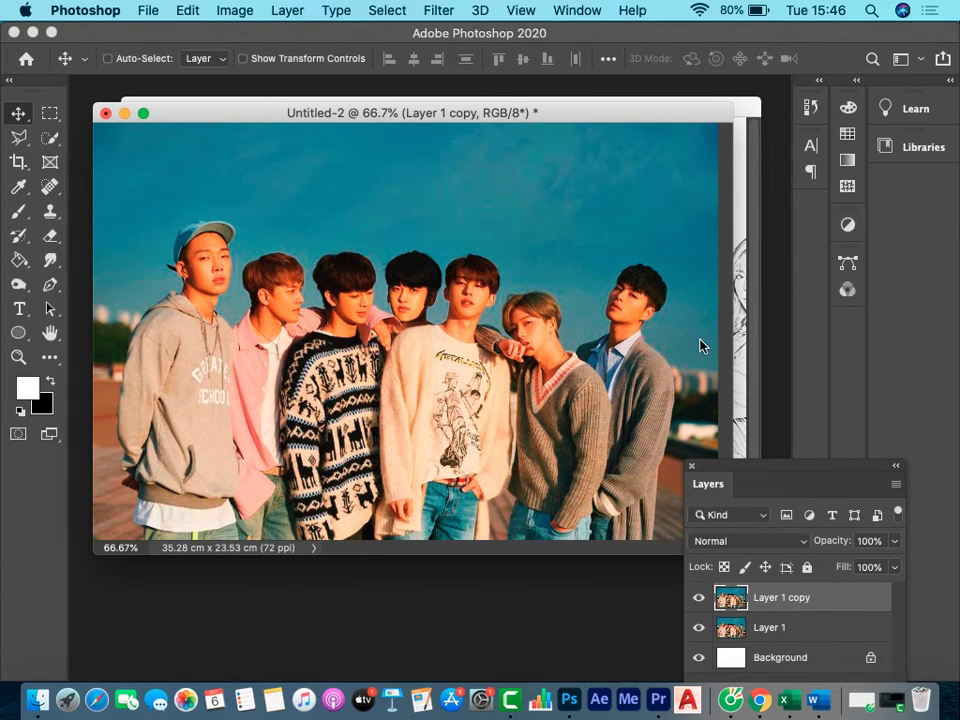
mouse_move(795, 471)
left_mouse_down()
mouse_move(637, 219)
mouse_move(600, 188)
left_mouse_up()
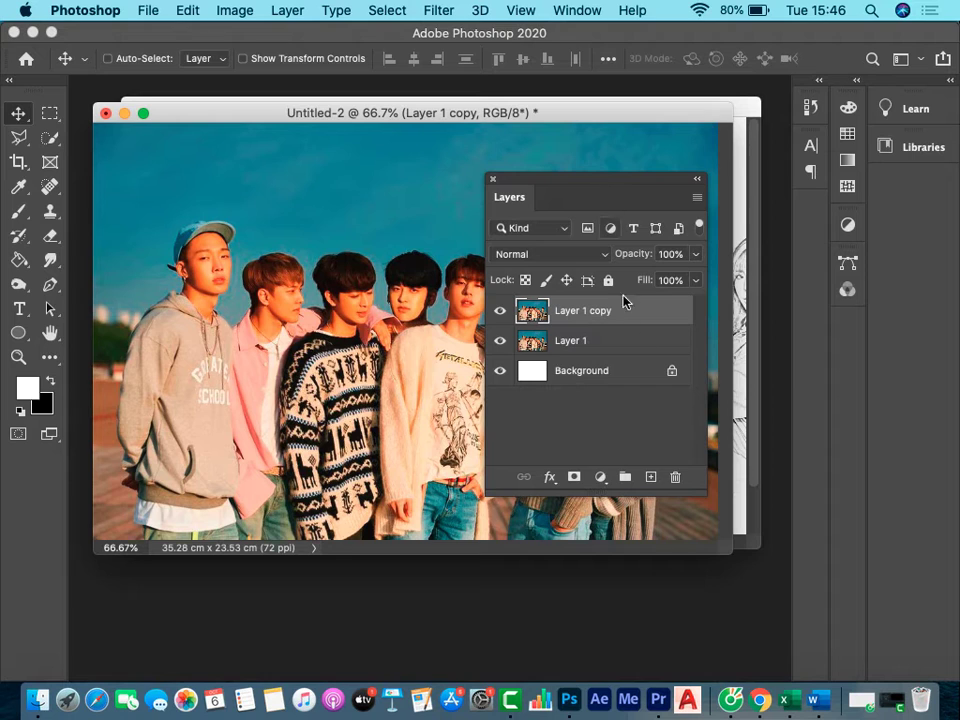
Add a new Layer 2 and set the brush foreground colour to red fb1010.
left_click(651, 477)
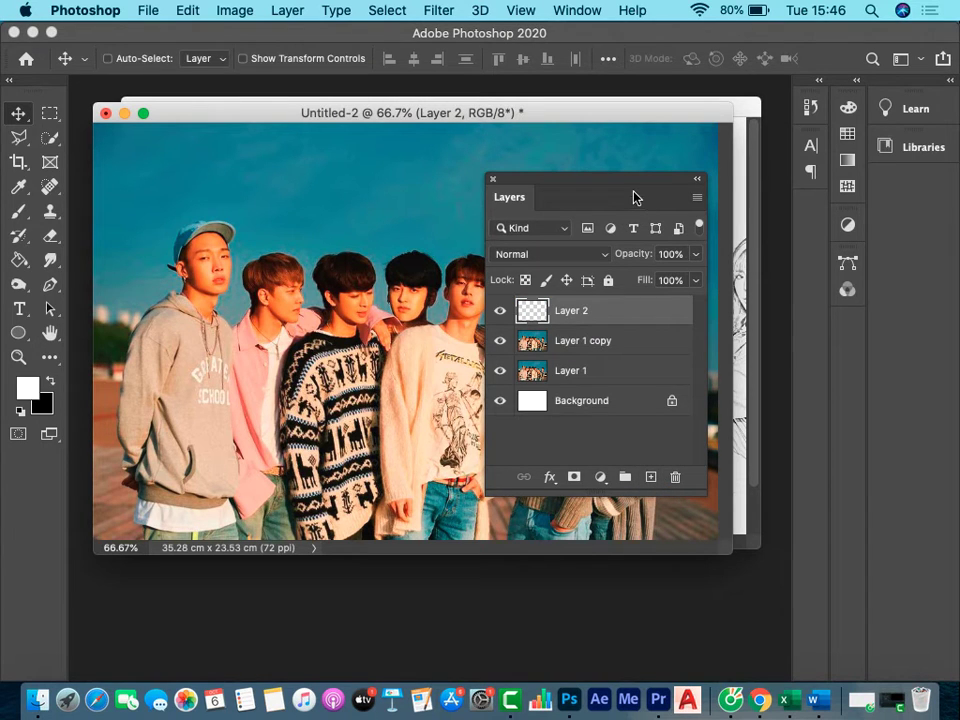
mouse_move(641, 186)
left_mouse_down()
mouse_move(614, 465)
mouse_move(641, 543)
left_mouse_up()
left_click(18, 211)
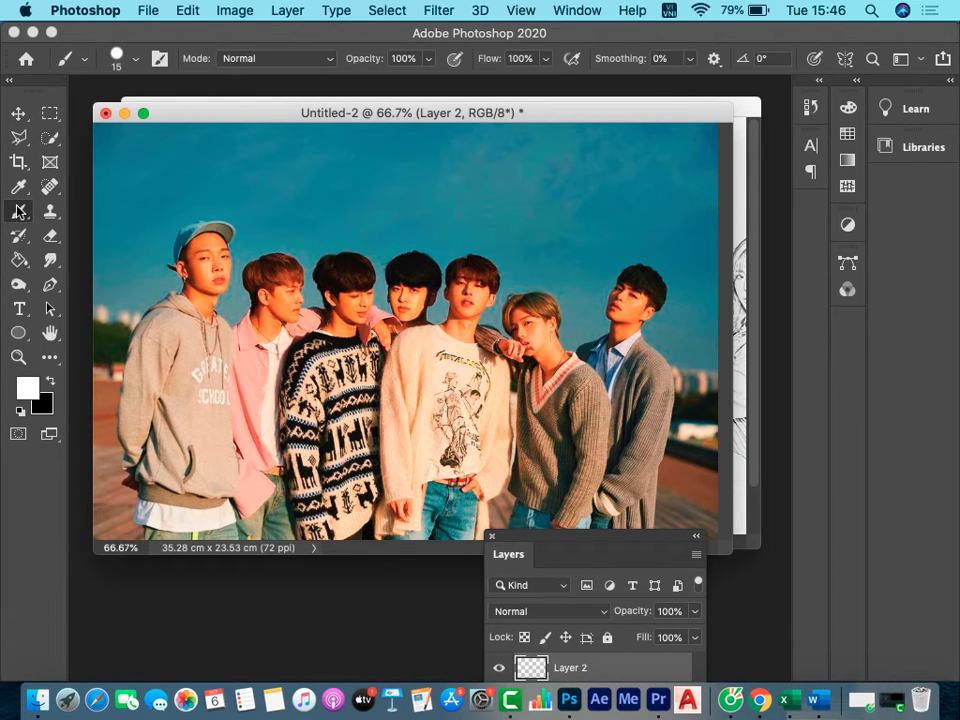
left_click(20, 411)
left_click(27, 387)
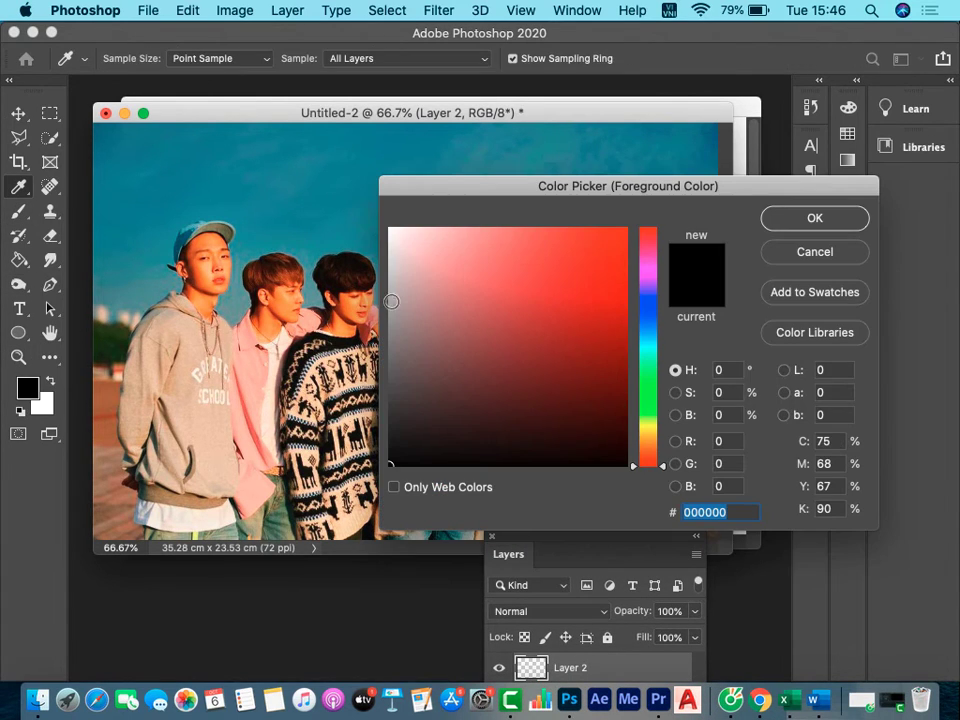
left_click(621, 252)
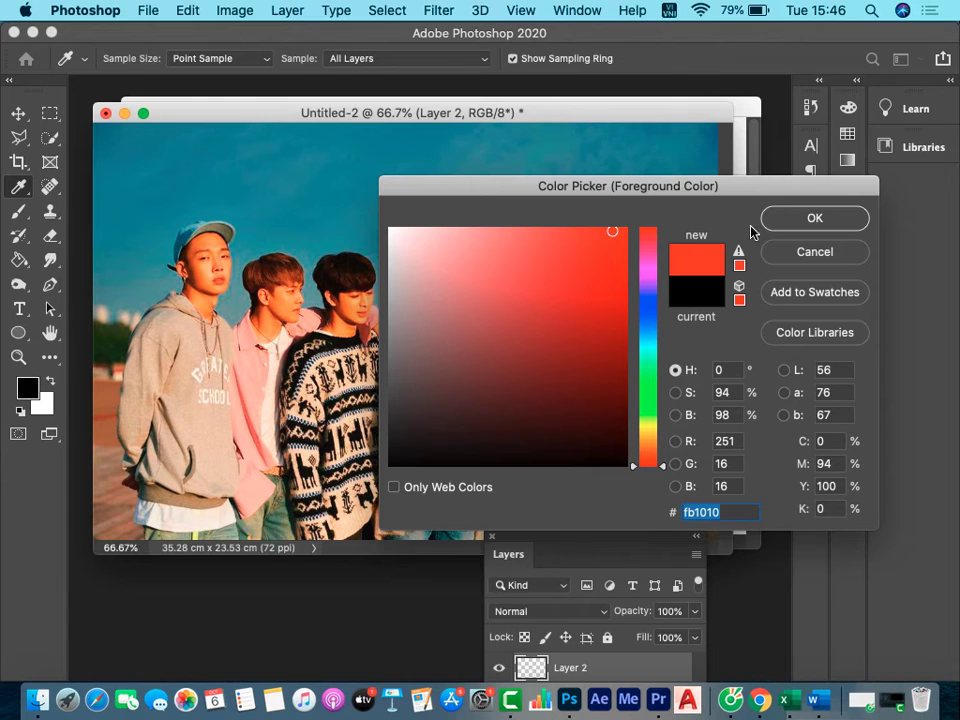
left_click(830, 220)
Enlarge the brush and paint a red stroke at the top-left, then undo it.
key("bracketright")
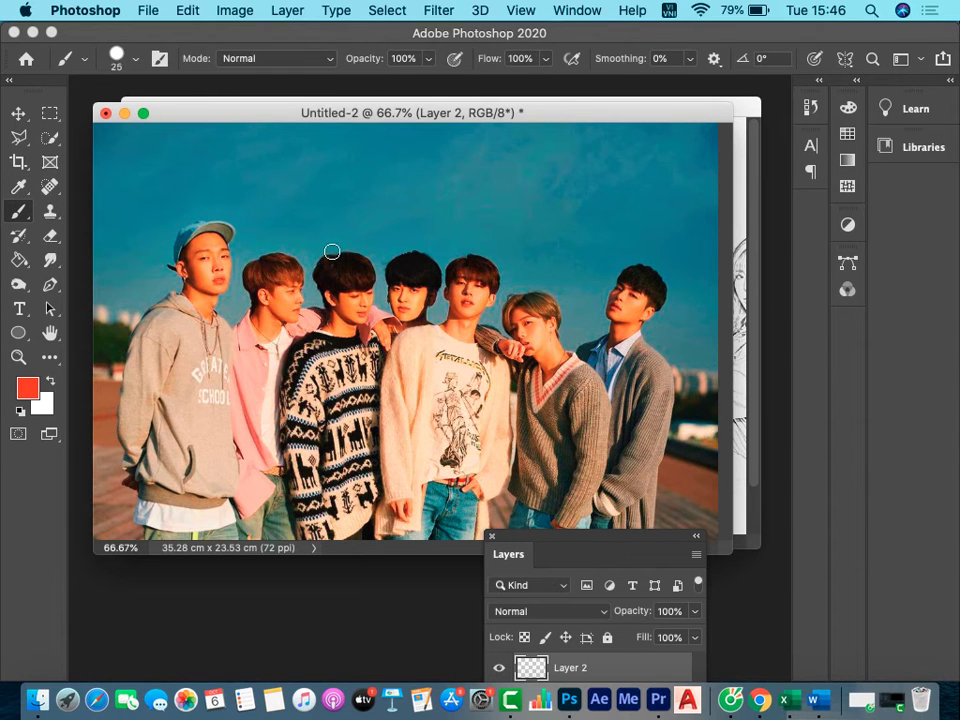
key("bracketright")
key("bracketright")
key("bracketright")
key("bracketright")
key("bracketright")
key("bracketright")
key("bracketright")
key("bracketright")
key("bracketright")
key("bracketright")
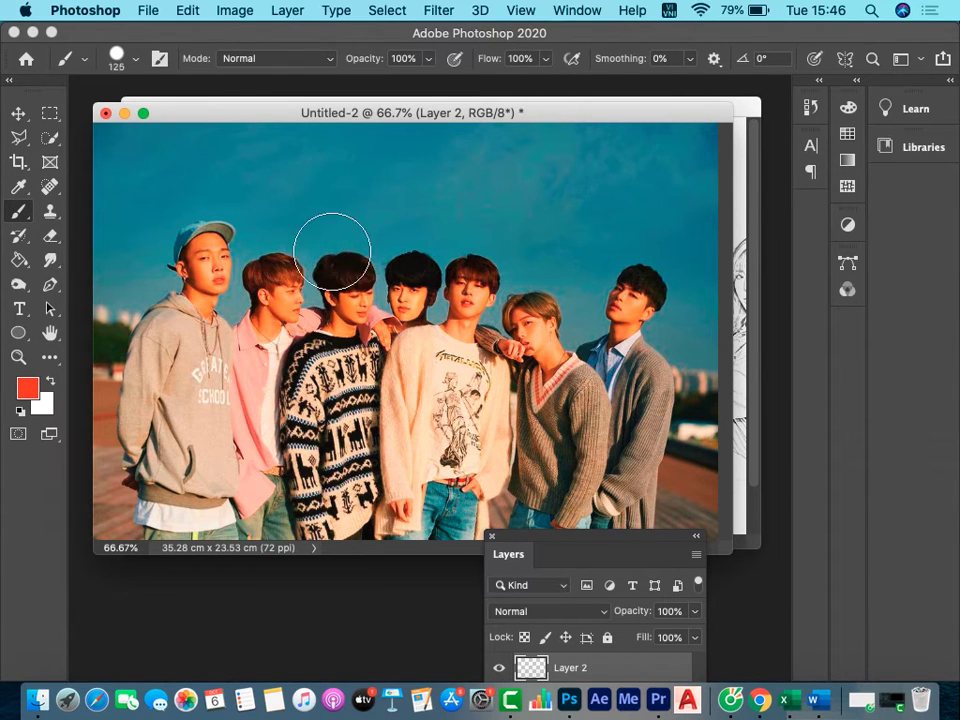
key("bracketright")
key("bracketright")
key("bracketright")
mouse_move(258, 214)
left_mouse_down()
mouse_move(212, 152)
mouse_move(157, 150)
left_mouse_up()
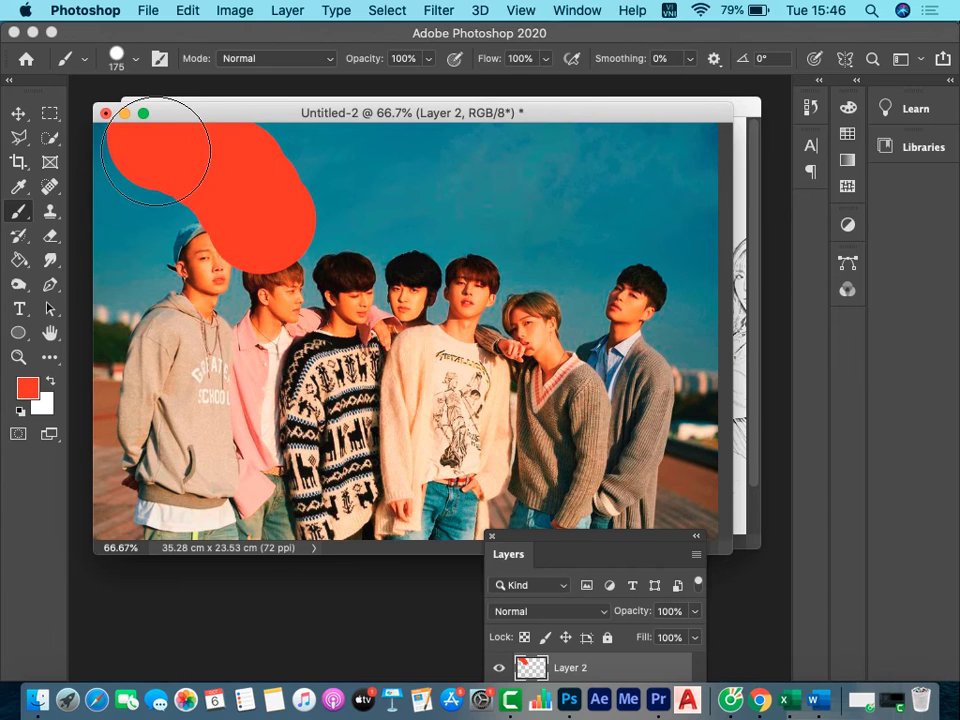
key("ctrl+z")
Switch to the Soft Round brush with lower hardness and paint a red glow in the upper-left sky.
left_click(137, 65)
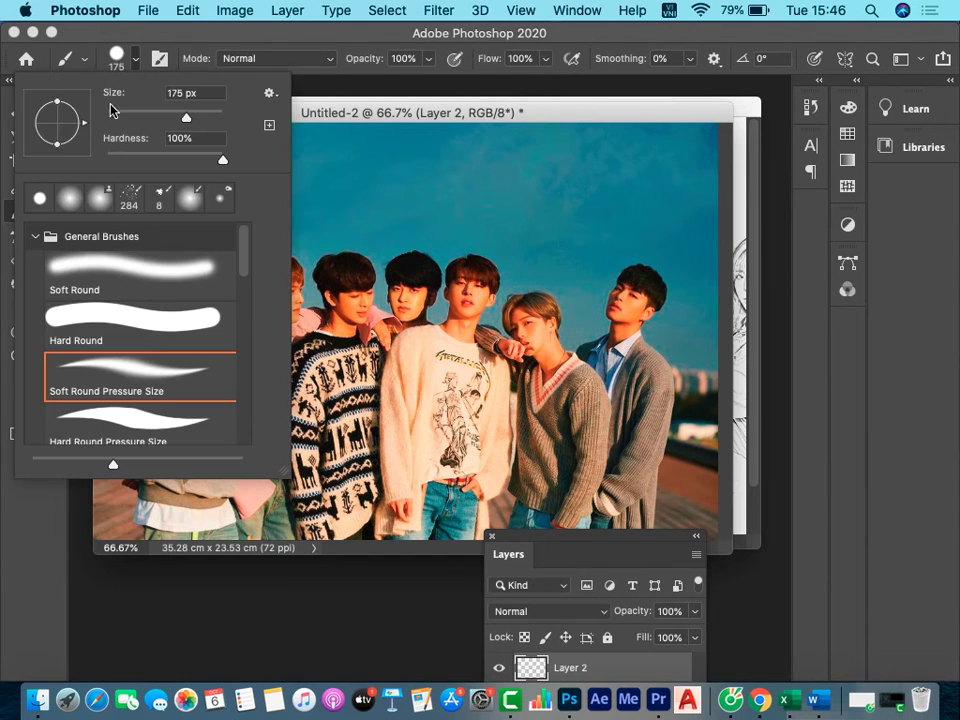
left_click(39, 198)
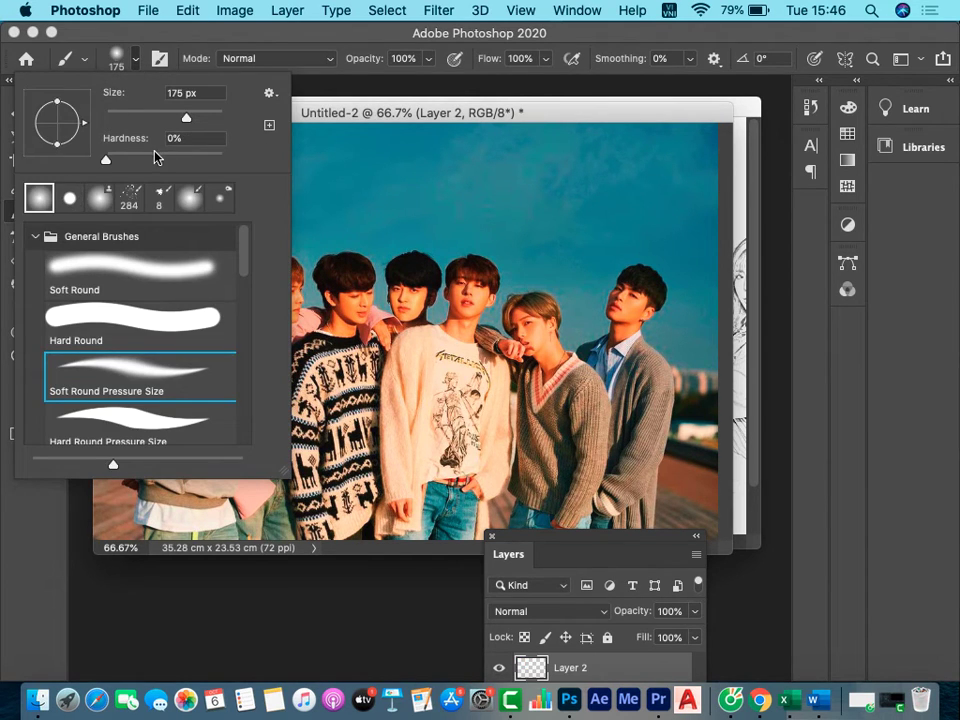
mouse_move(155, 157)
left_mouse_down()
mouse_move(184, 159)
mouse_move(106, 161)
left_mouse_up()
key("Return")
mouse_move(266, 192)
left_mouse_down()
mouse_move(151, 172)
mouse_move(120, 185)
left_mouse_up()
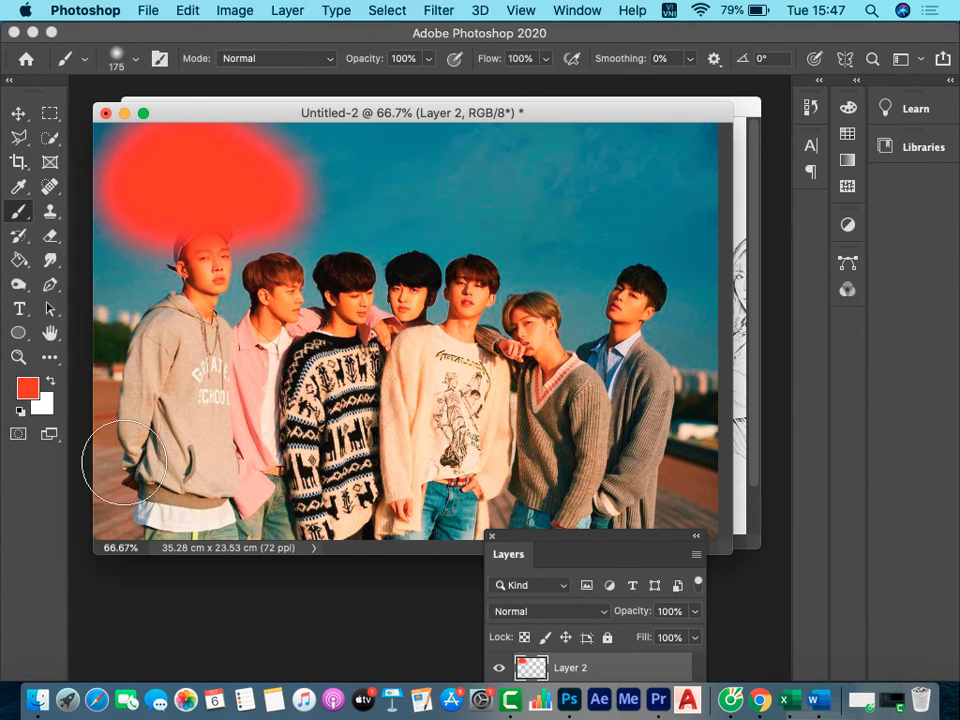
Set the foreground colour to green in the Color Picker.
left_click(27, 387)
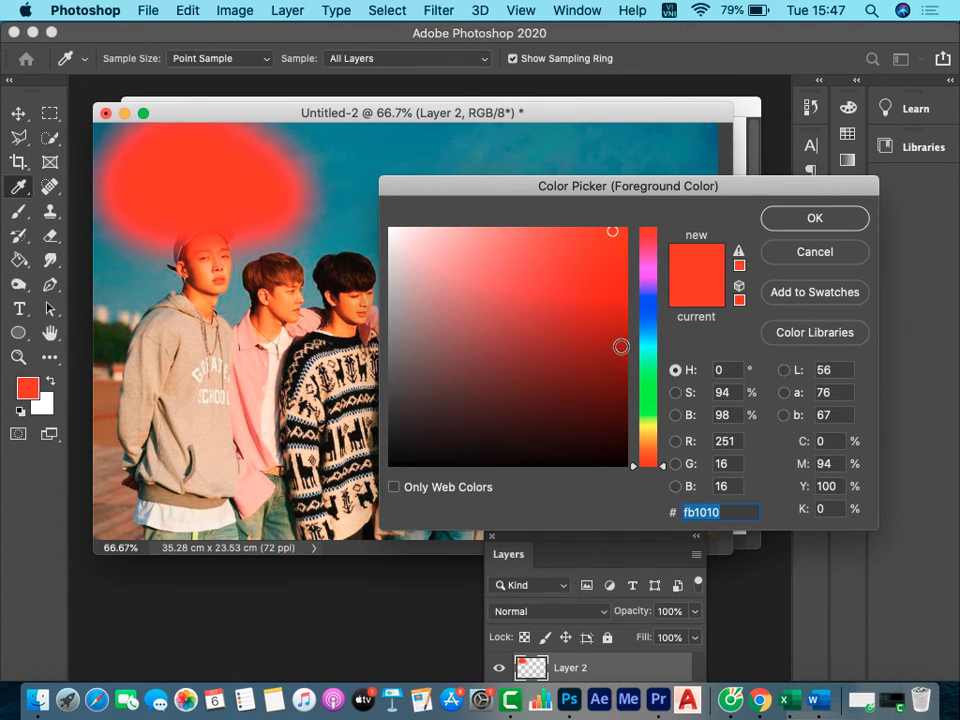
left_click(643, 388)
left_click(617, 238)
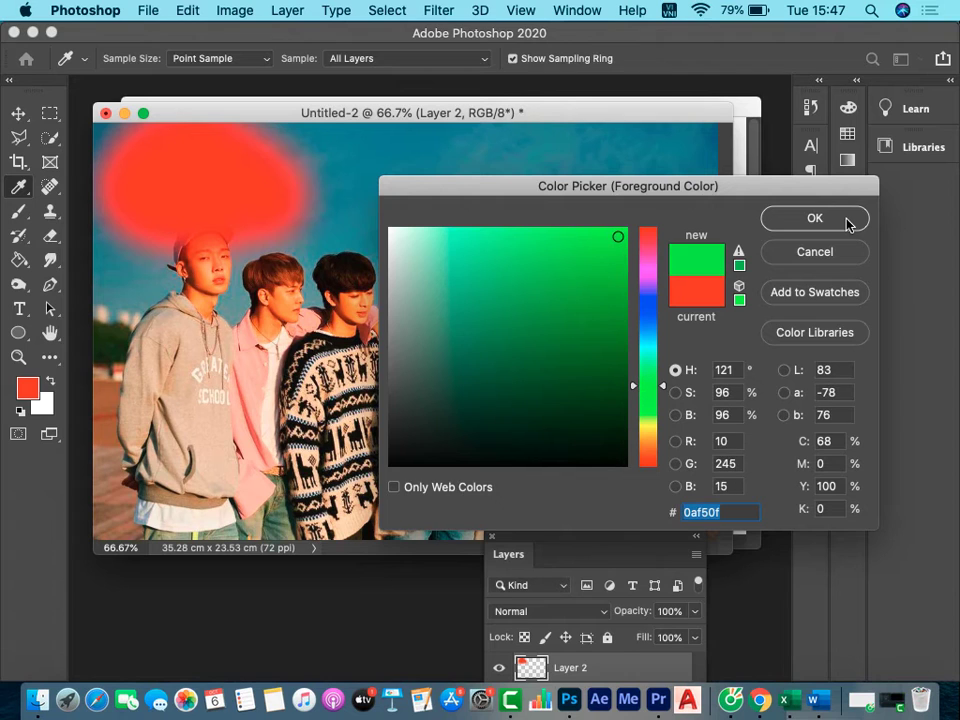
left_click(800, 217)
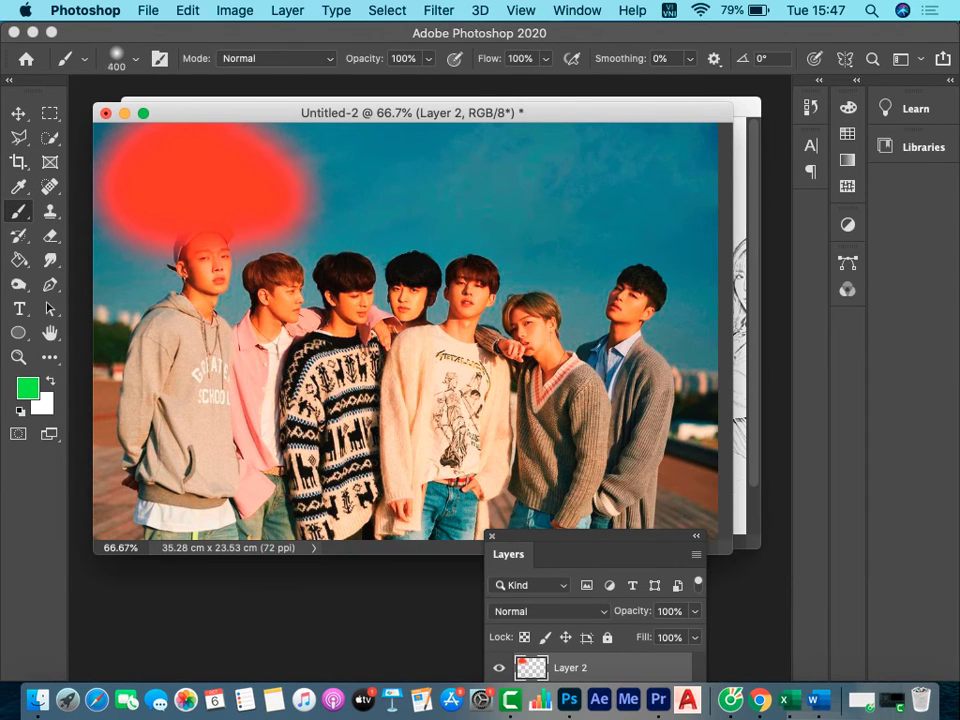
Paint green with a 500 px brush over the upper sky and the figures on the right.
key("bracketright")
key("bracketright")
key("bracketright")
left_click_drag(280, 195, 295, 212)
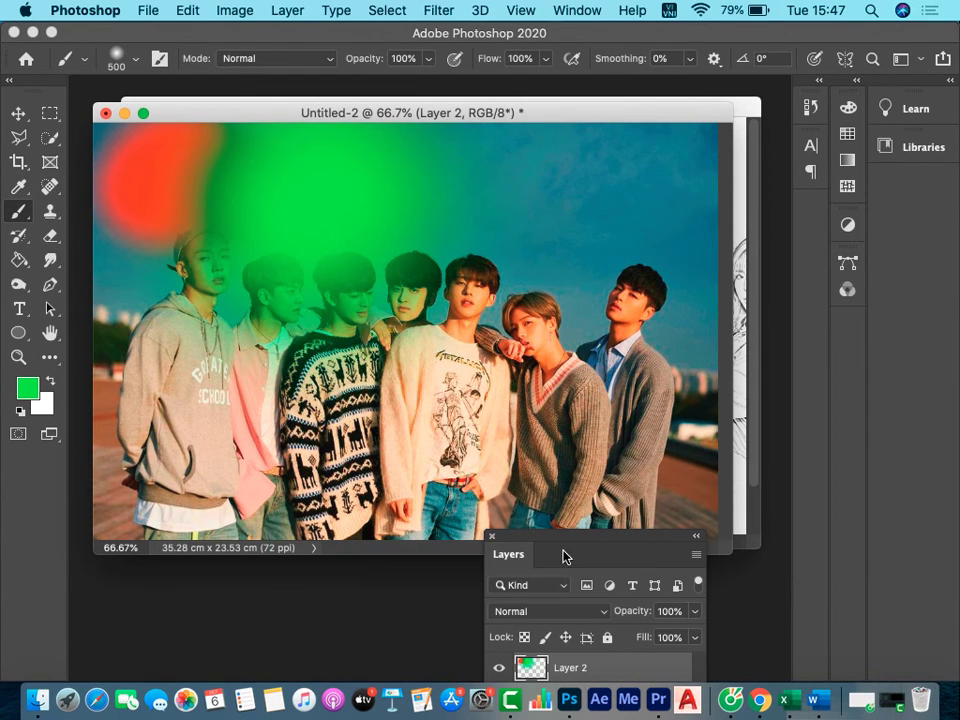
left_click_drag(578, 547, 350, 394)
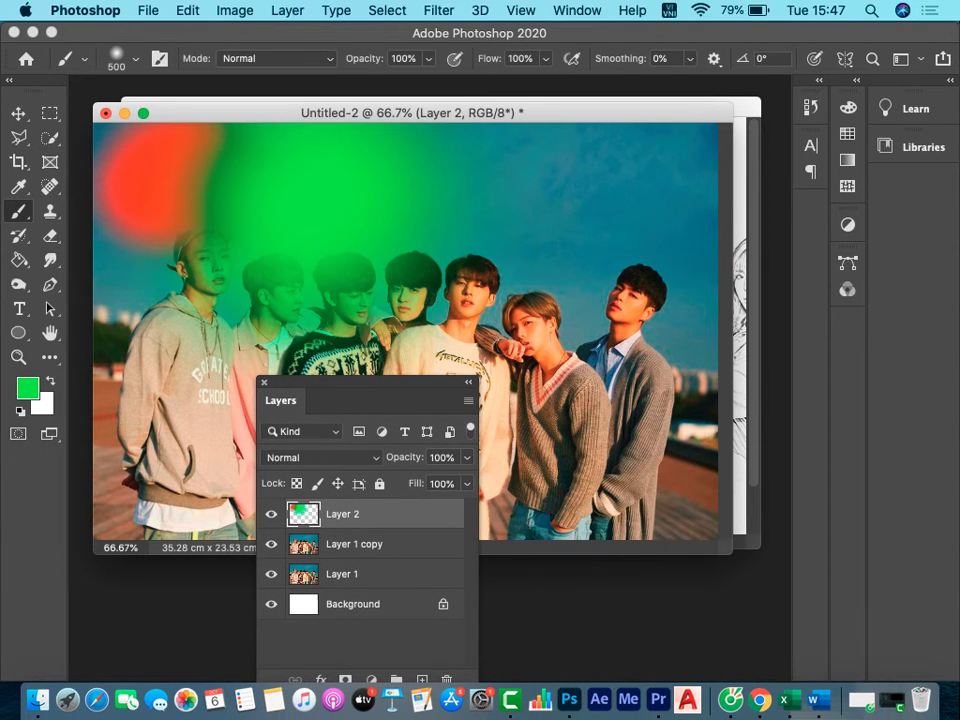
left_click(641, 465)
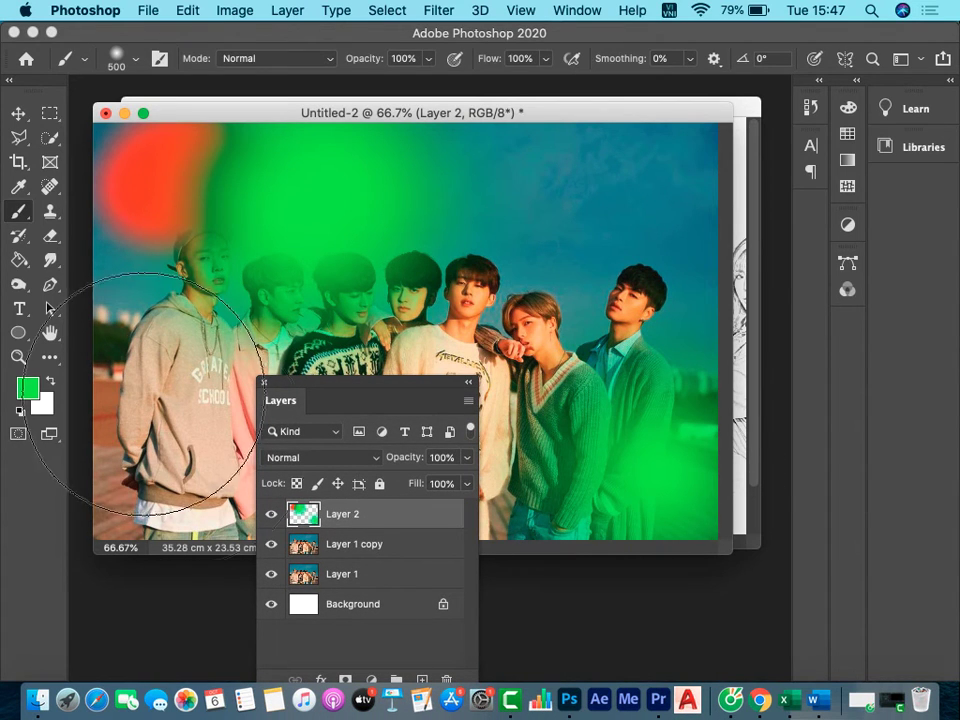
Switch the foreground to pink-magenta and dab it over the upper-right sky and left person.
left_click(27, 388)
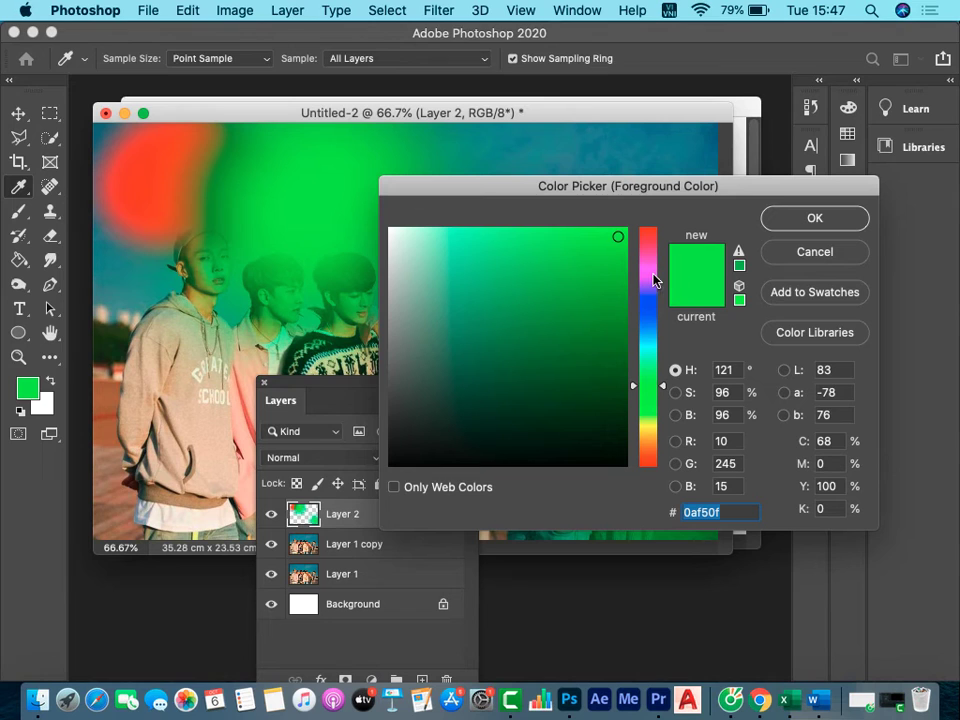
left_click_drag(651, 251, 649, 269)
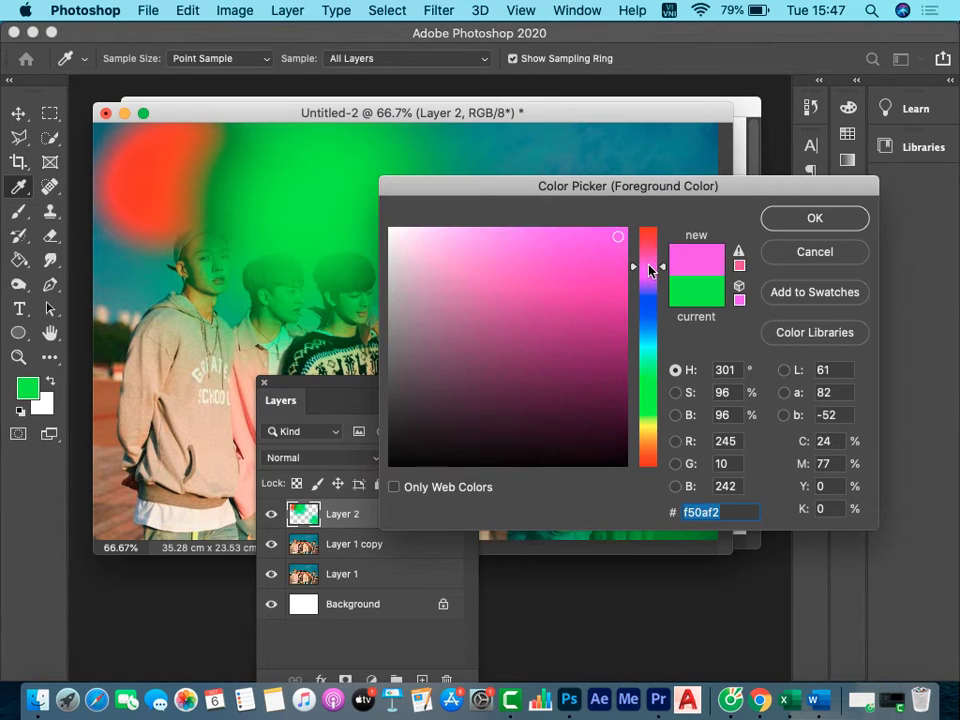
left_click(810, 217)
left_click(615, 185)
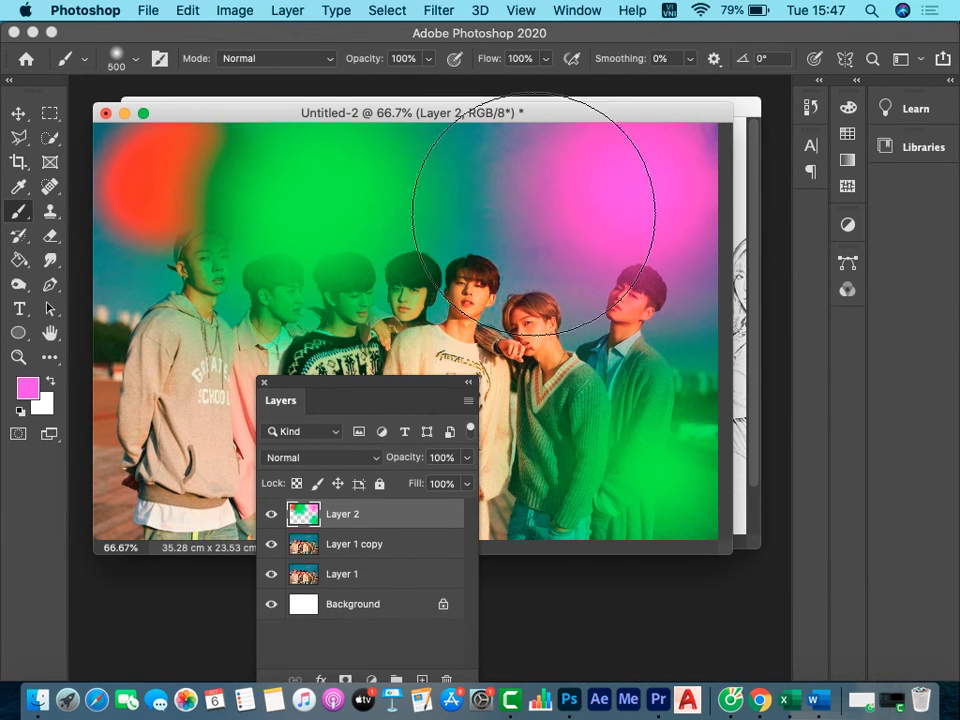
left_click(162, 398)
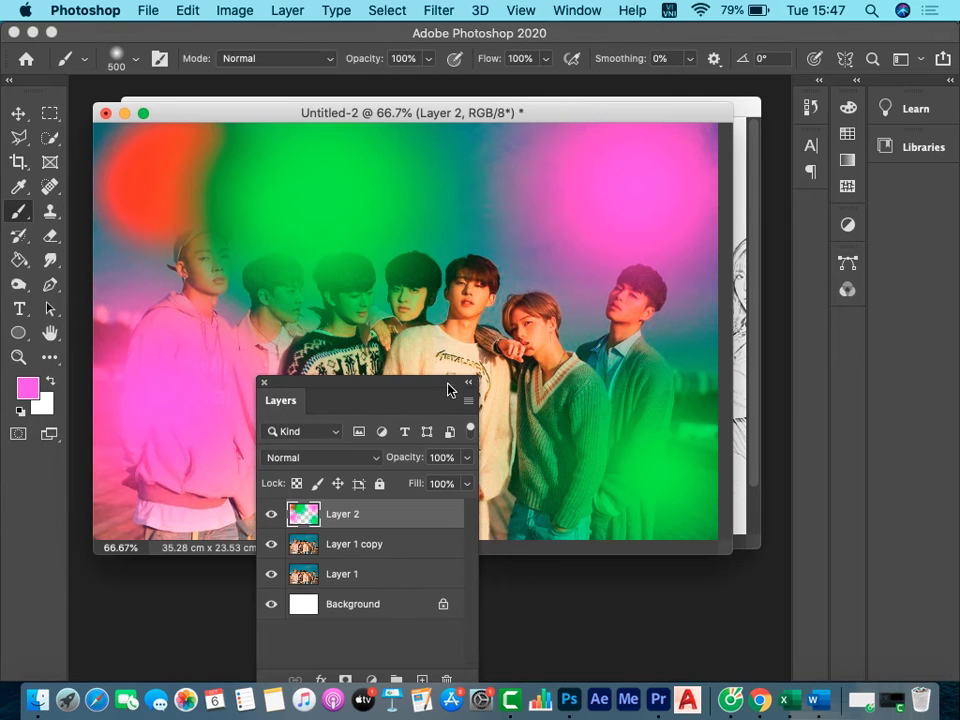
left_click_drag(448, 389, 665, 450)
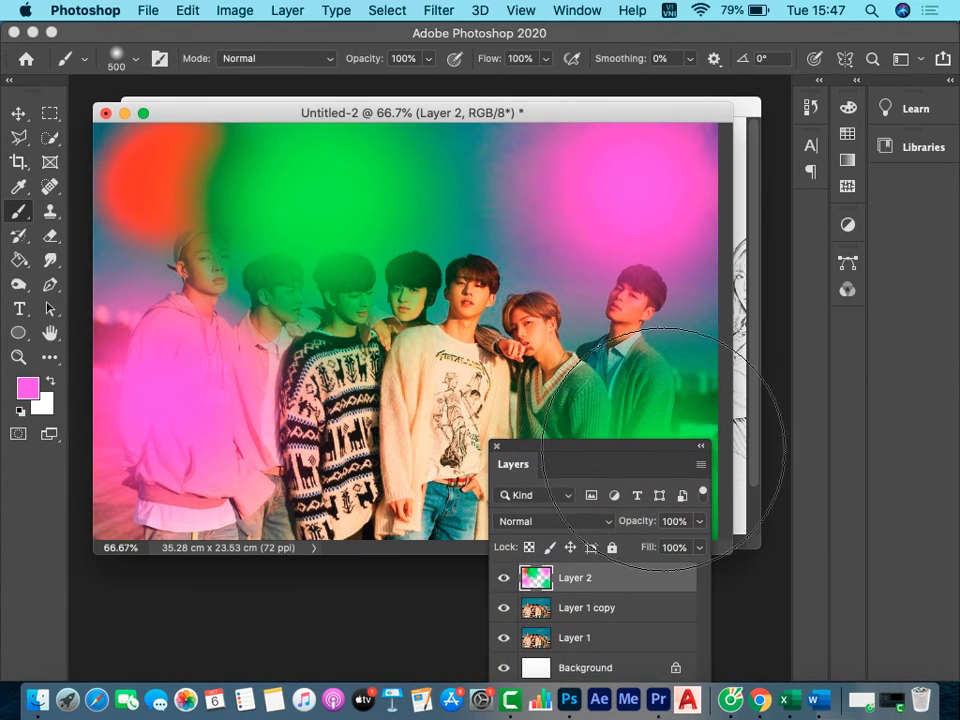
left_click(18, 113)
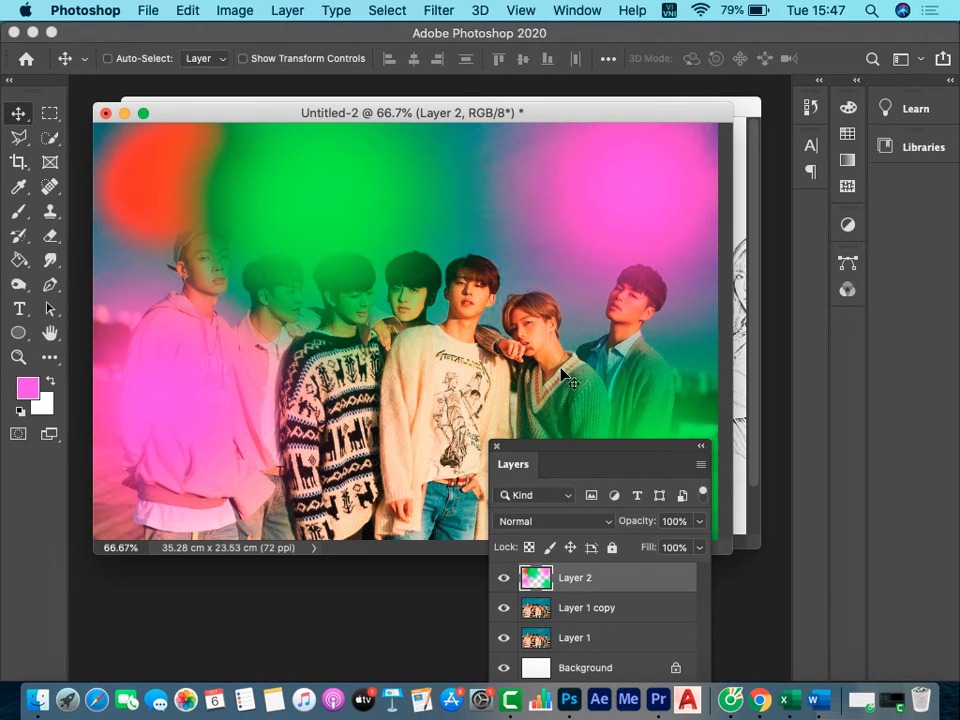
left_click_drag(589, 450, 417, 189)
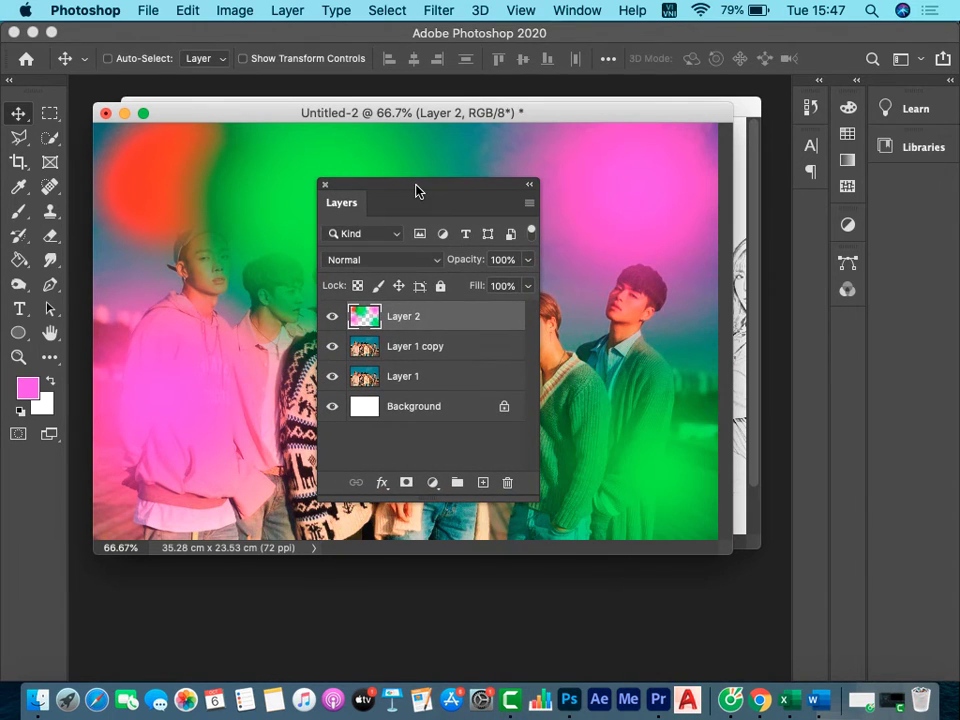
Set Layer 2 to Overlay blend mode at 40% opacity and collapse the Layers panel.
left_click(395, 260)
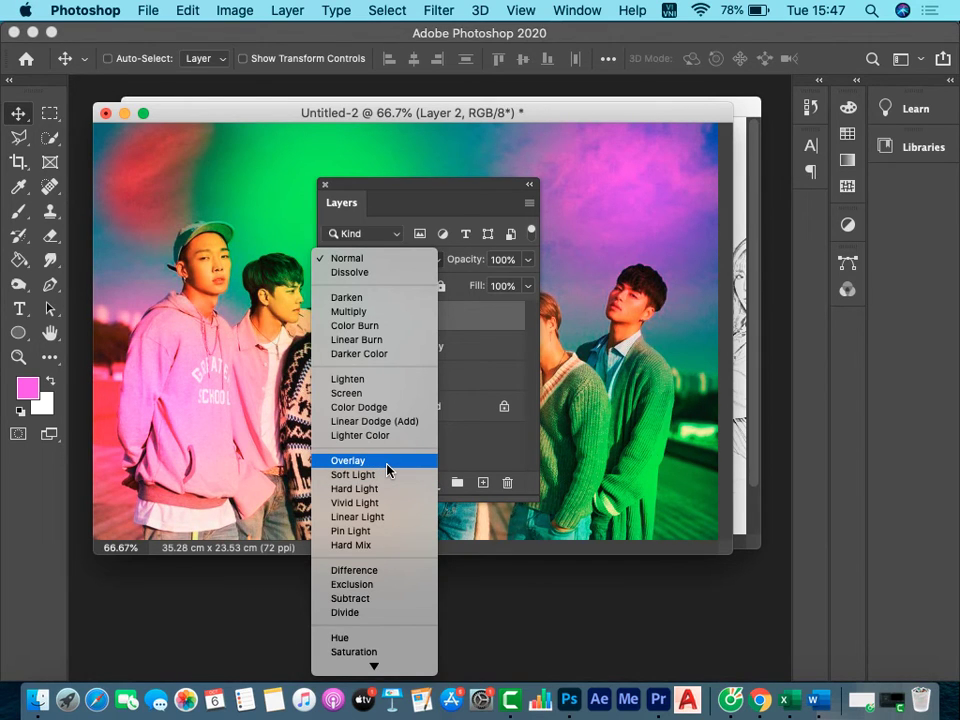
left_click(387, 465)
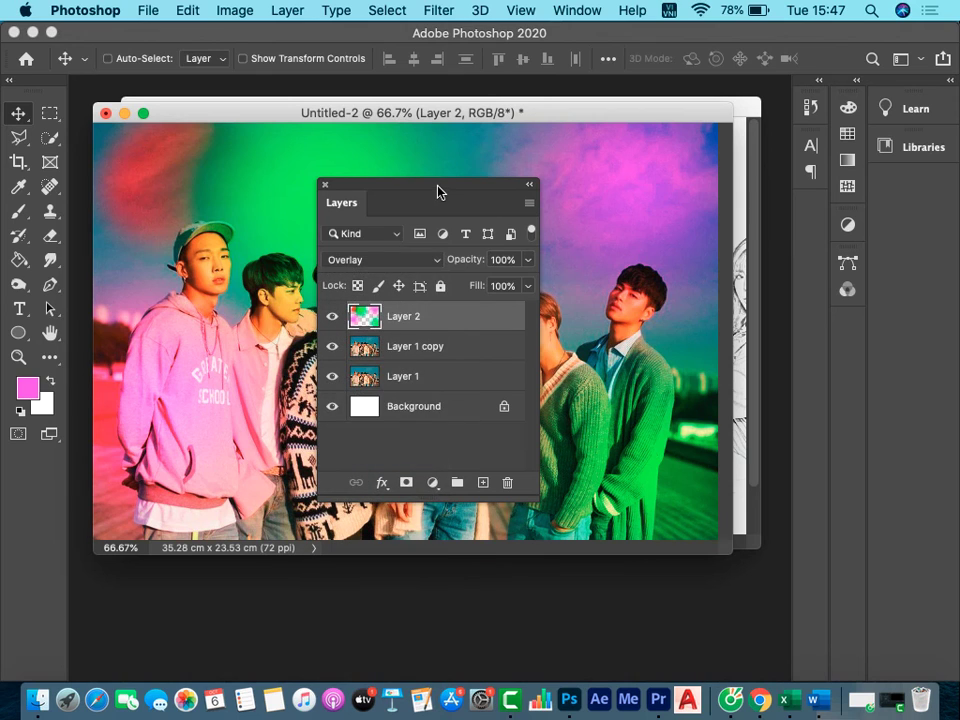
left_click_drag(437, 192, 646, 205)
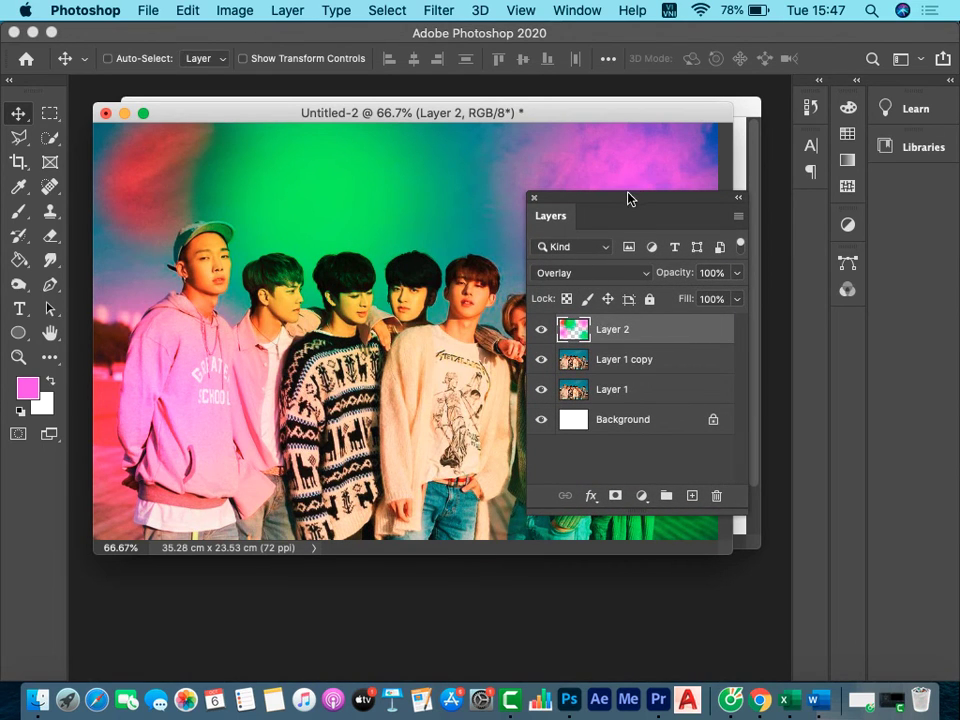
mouse_move(630, 198)
left_mouse_down()
mouse_move(494, 535)
mouse_move(423, 575)
left_mouse_up()
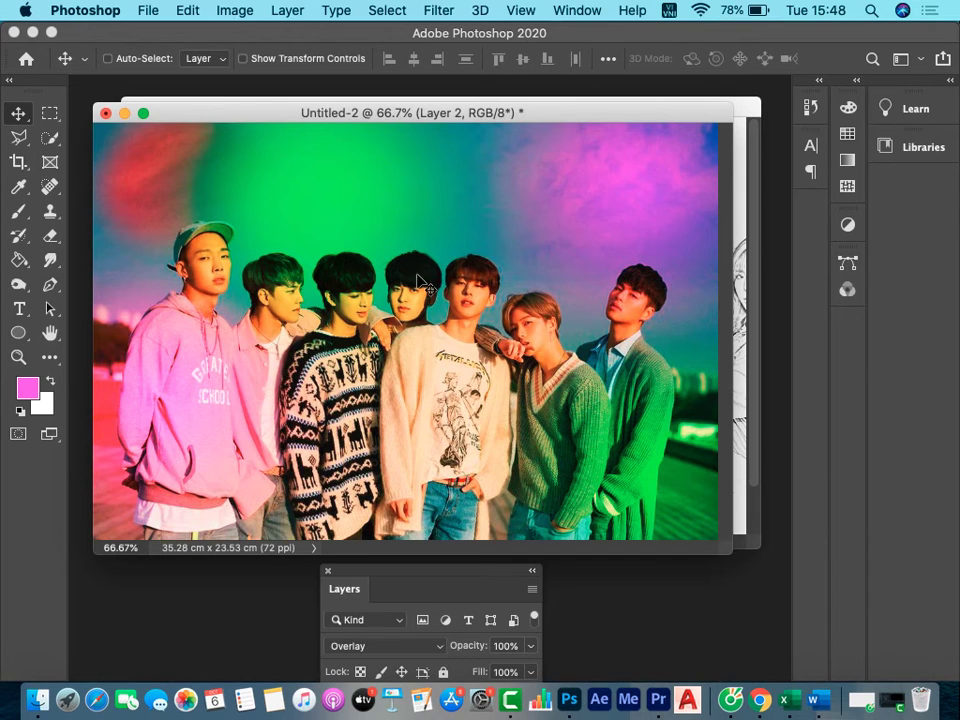
left_click_drag(416, 573, 442, 445)
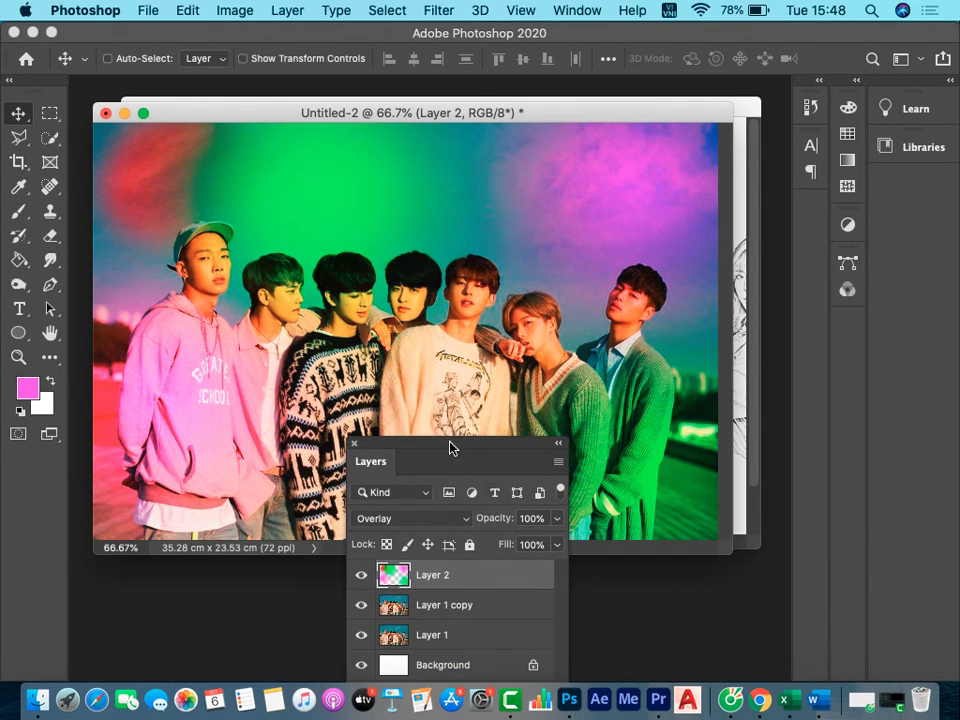
left_click(555, 520)
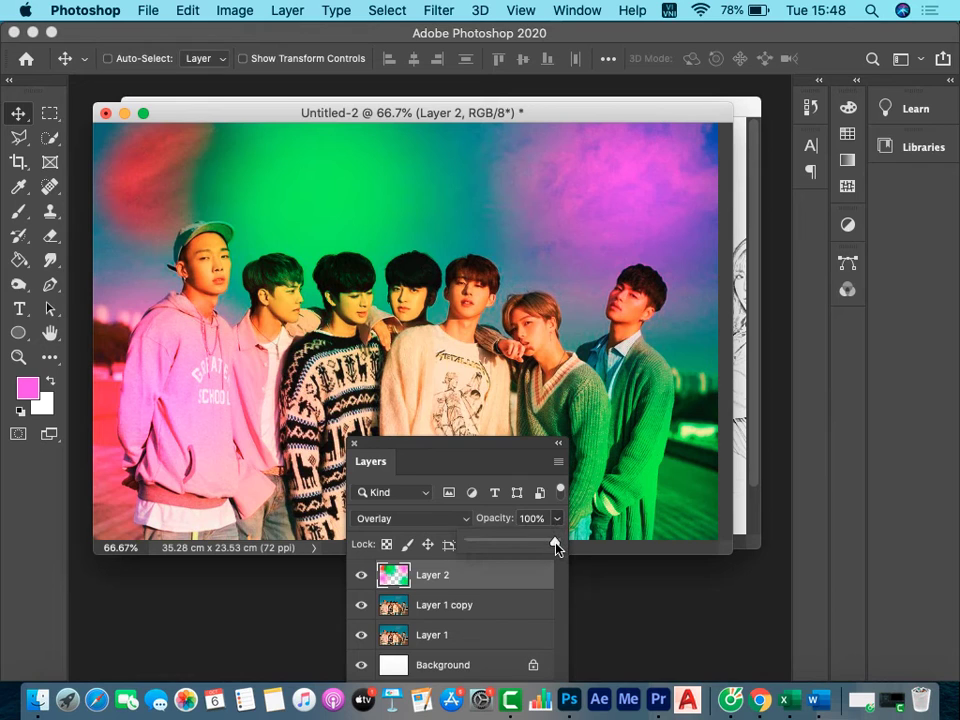
mouse_move(555, 542)
left_mouse_down()
mouse_move(478, 548)
mouse_move(503, 549)
left_mouse_up()
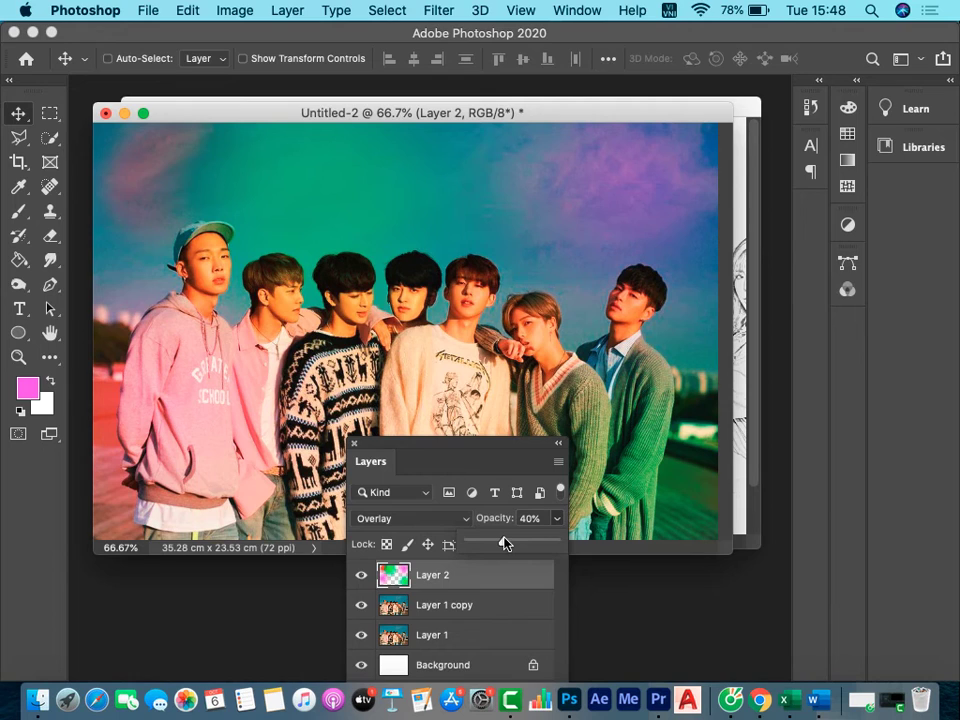
left_click(559, 443)
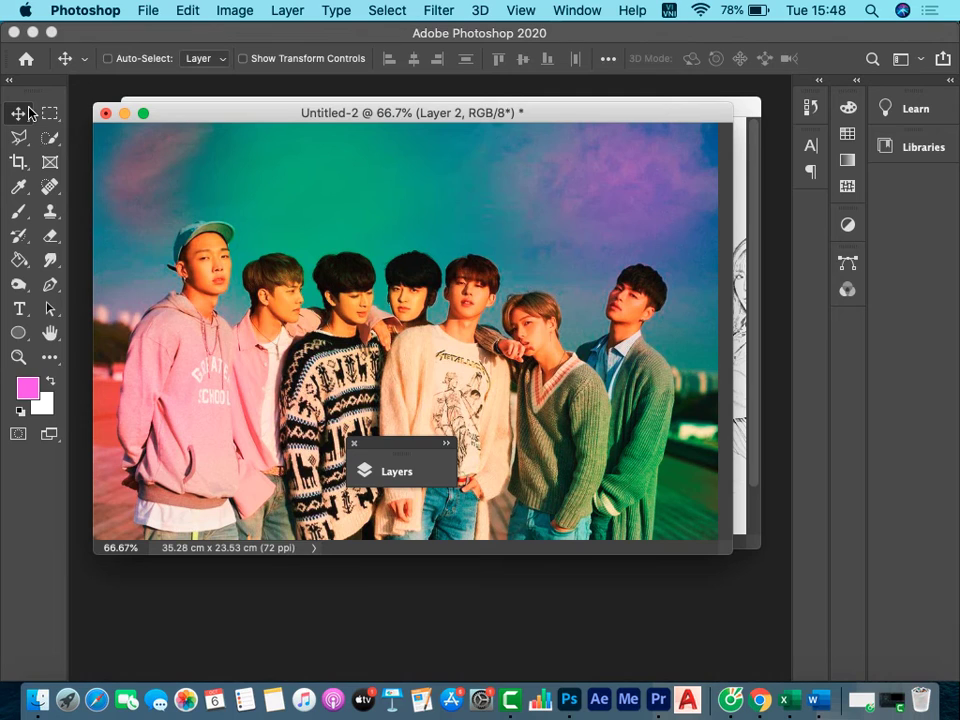
Close the Layers panel and bring up Camtasia 2019's options for stopping the recording.
left_click(354, 442)
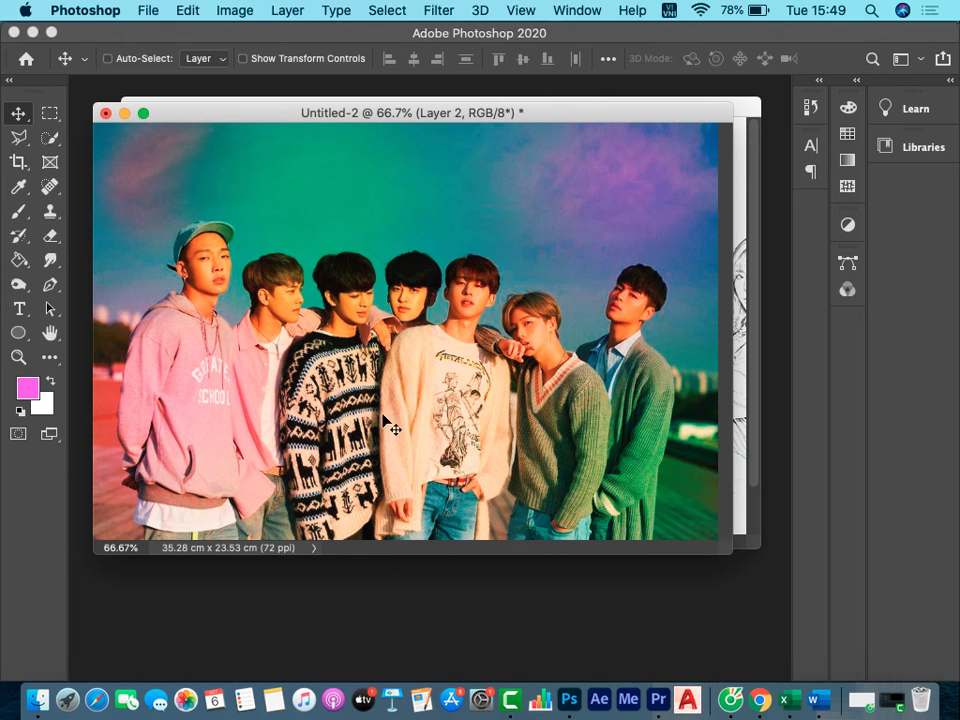
left_click_drag(383, 118, 389, 106)
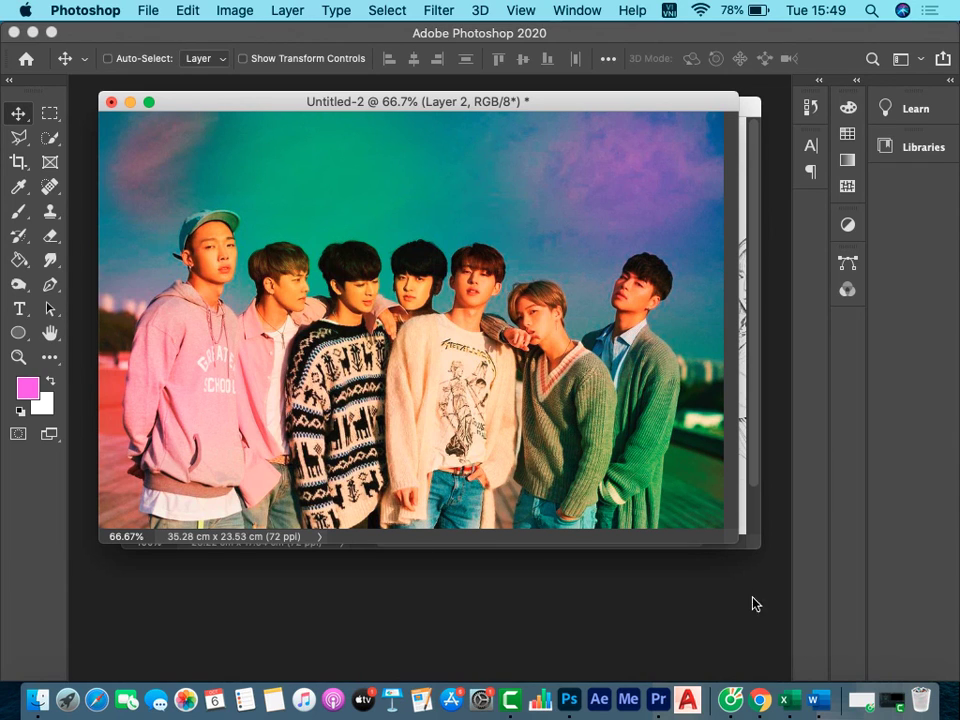
left_click(505, 701)
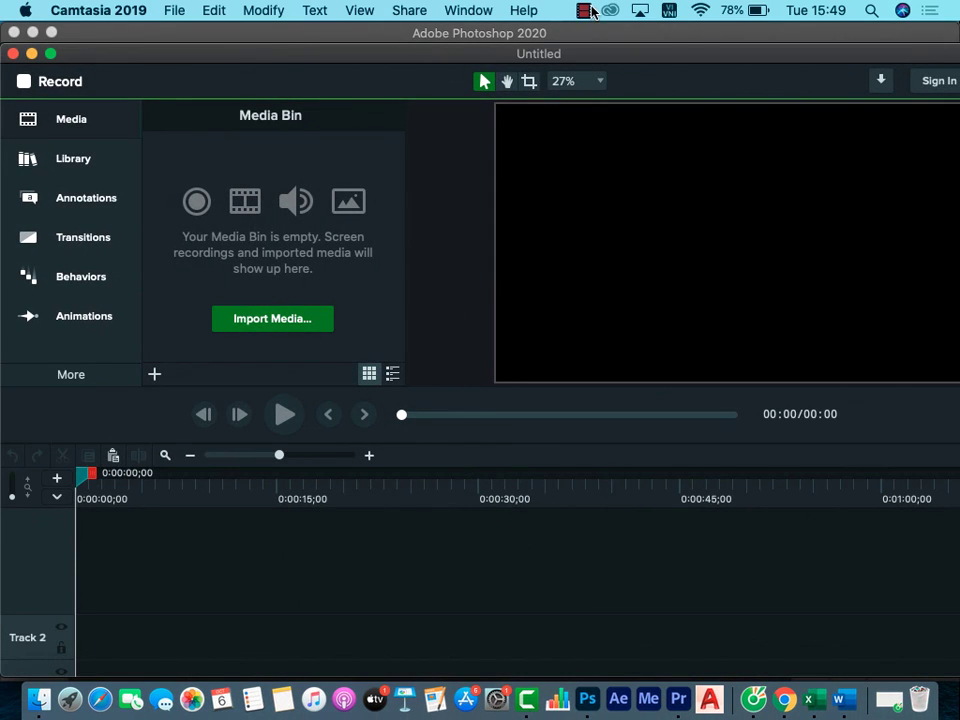
left_click(586, 10)
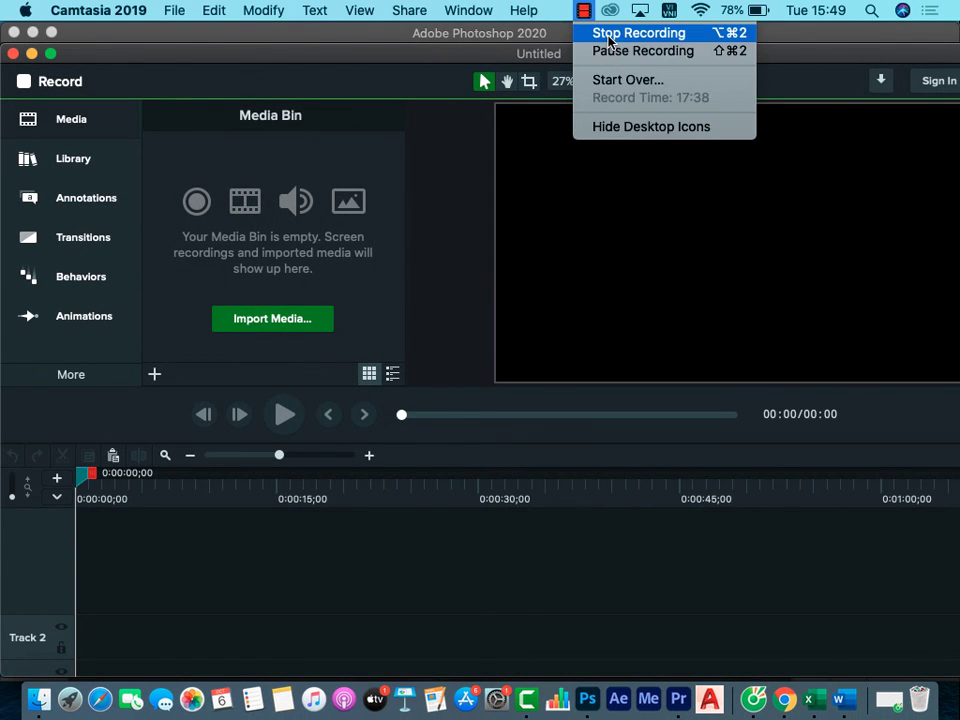